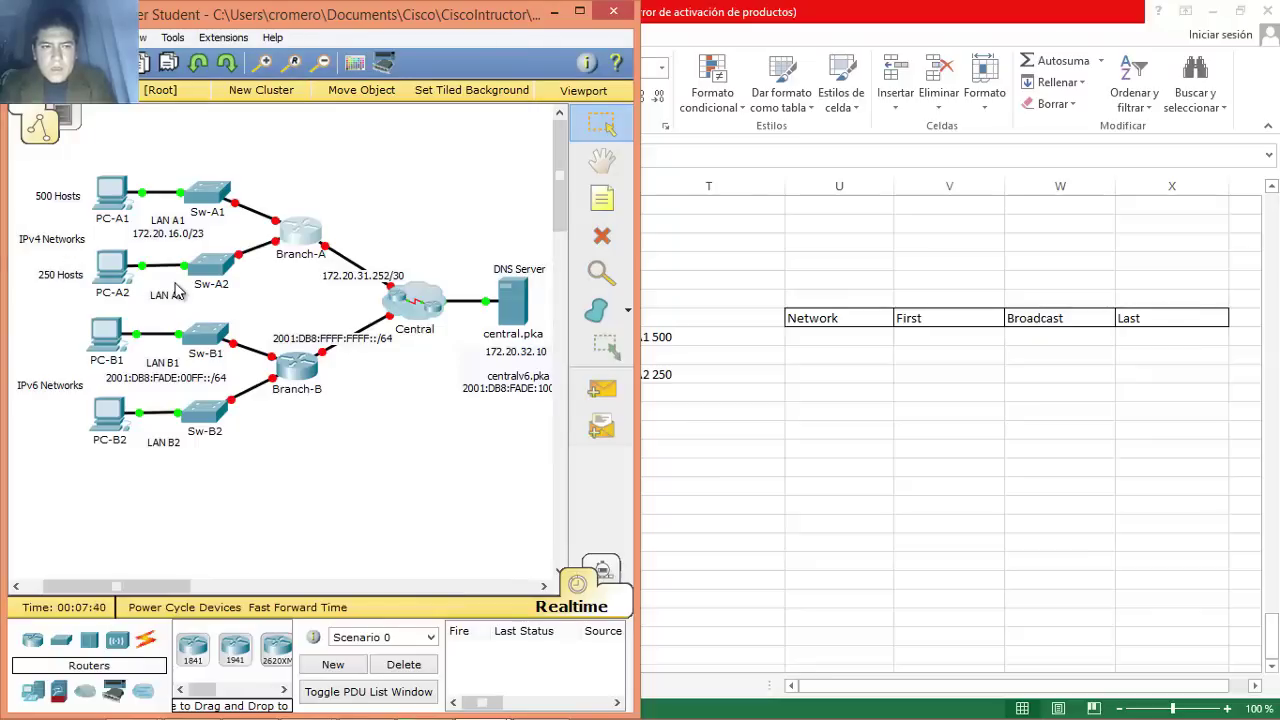
Bring up the activity instructions and examine the subnet requirements for LAN A1 and LAN A2.
mouse_move(480, 712)
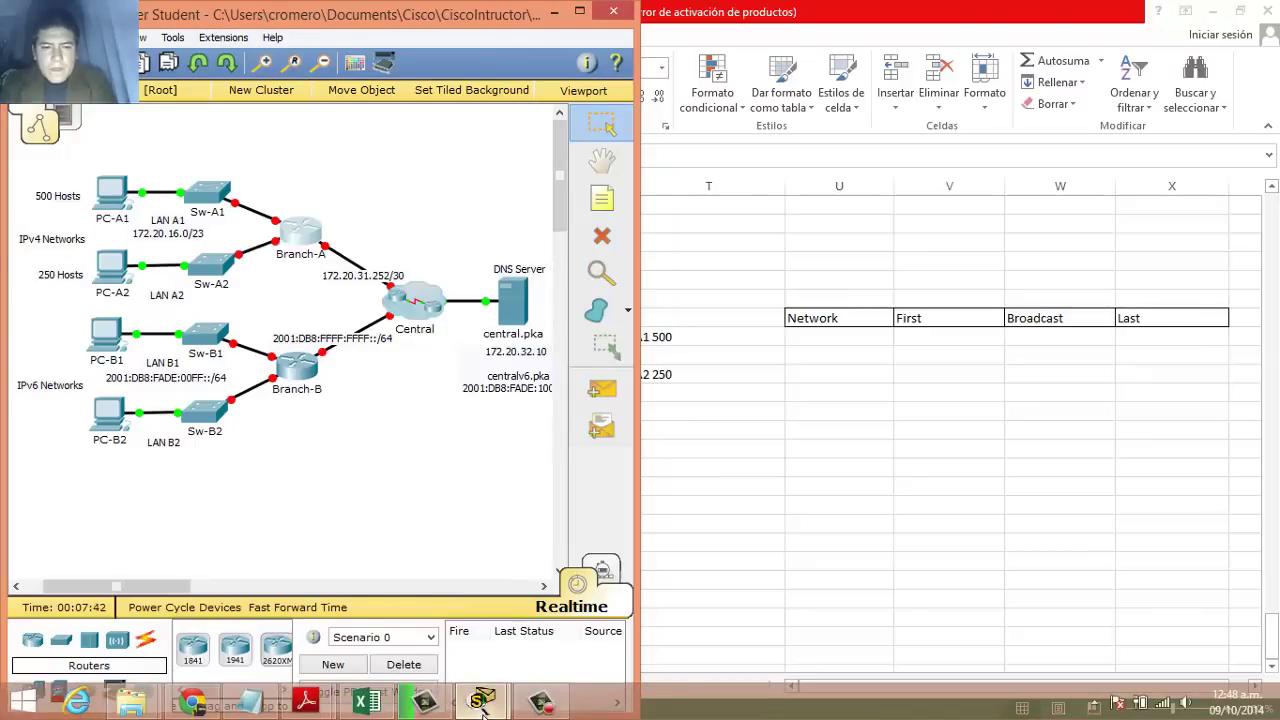
click(535, 600)
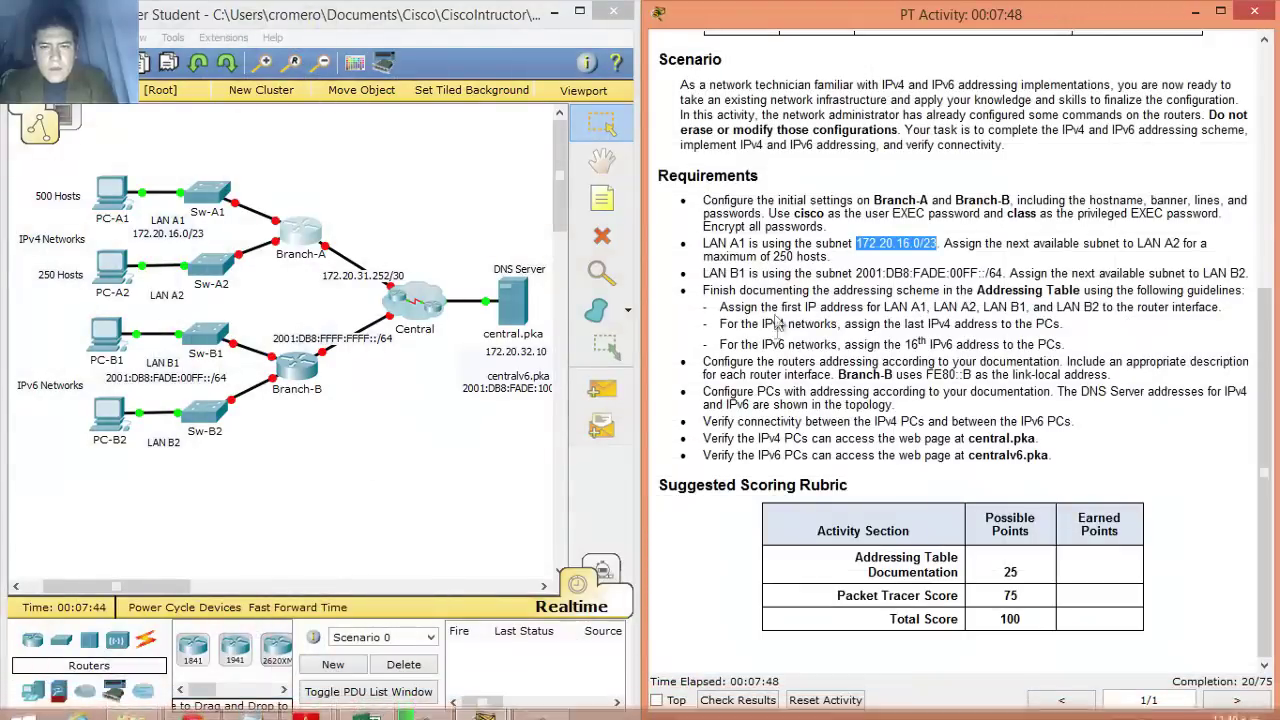
drag(706, 242, 935, 240)
drag(1031, 255, 1201, 256)
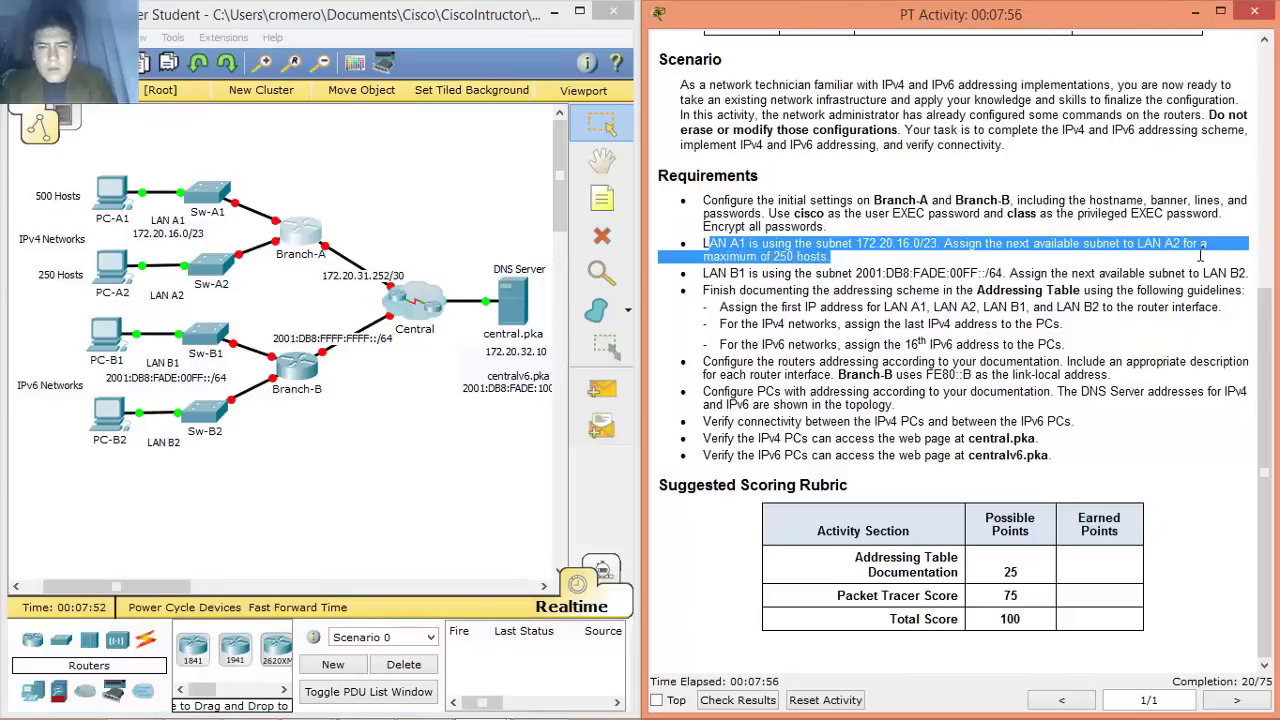
click(845, 240)
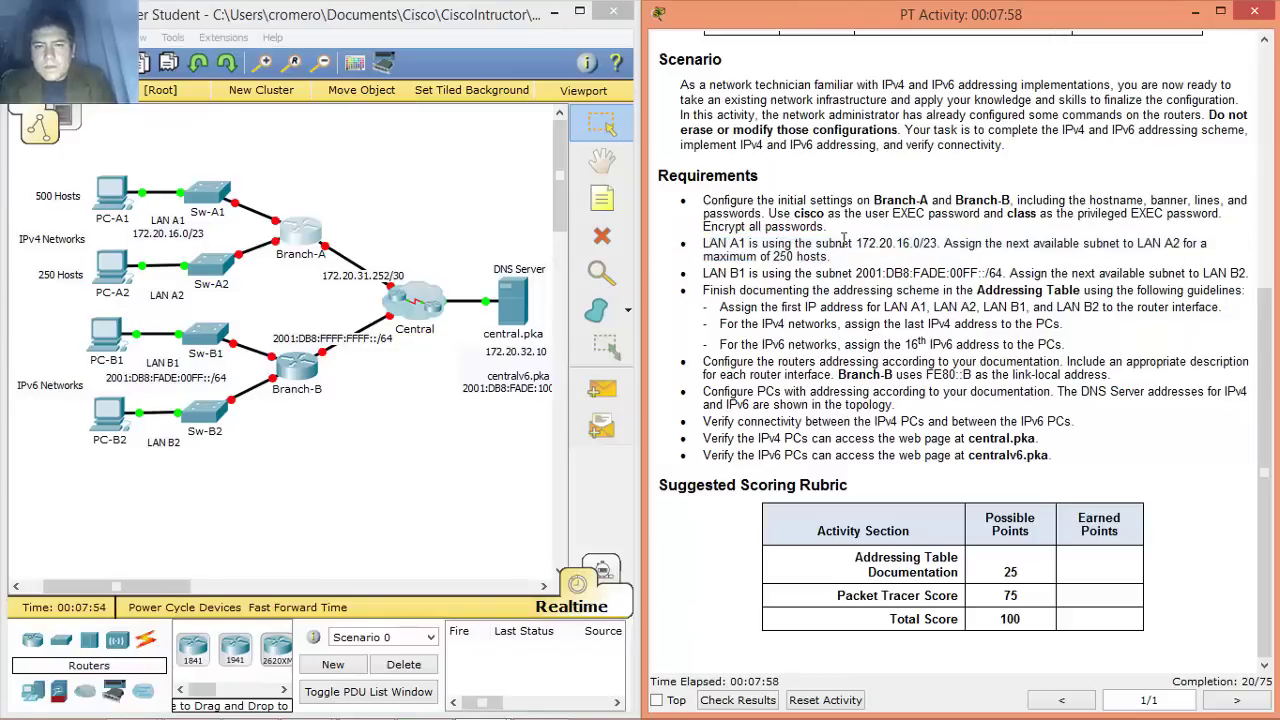
drag(704, 243, 1187, 237)
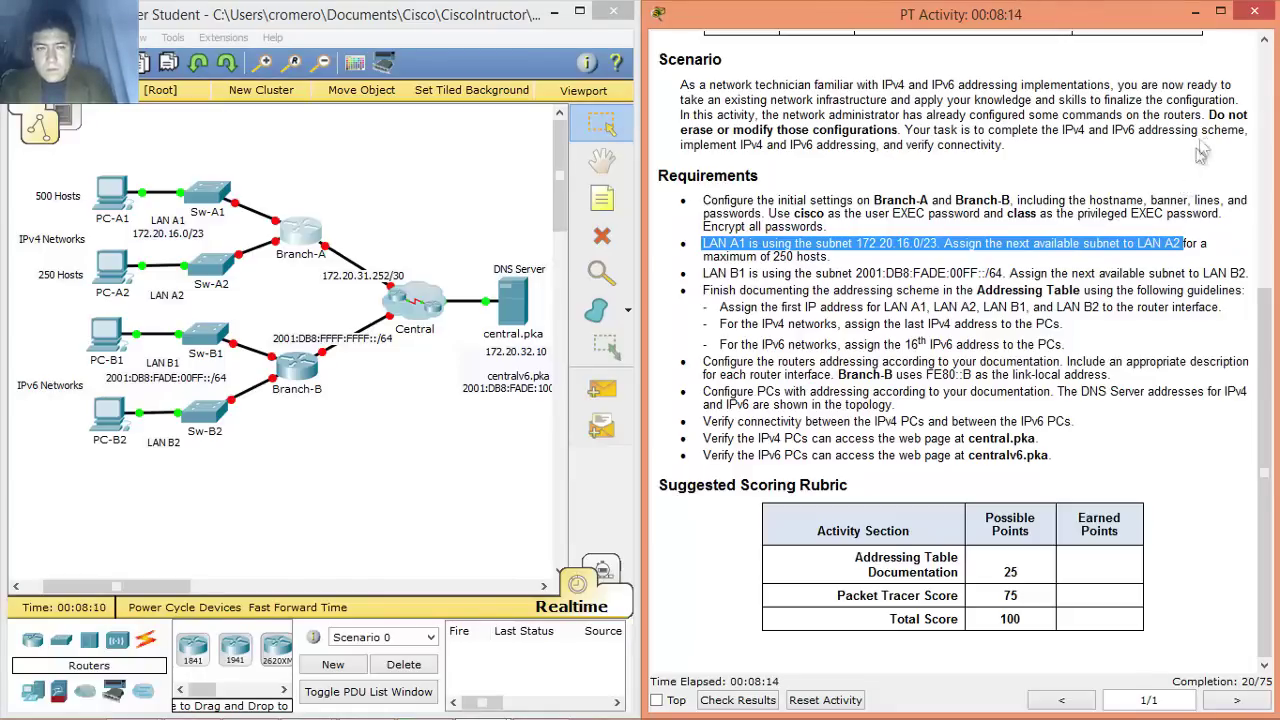
click(1195, 12)
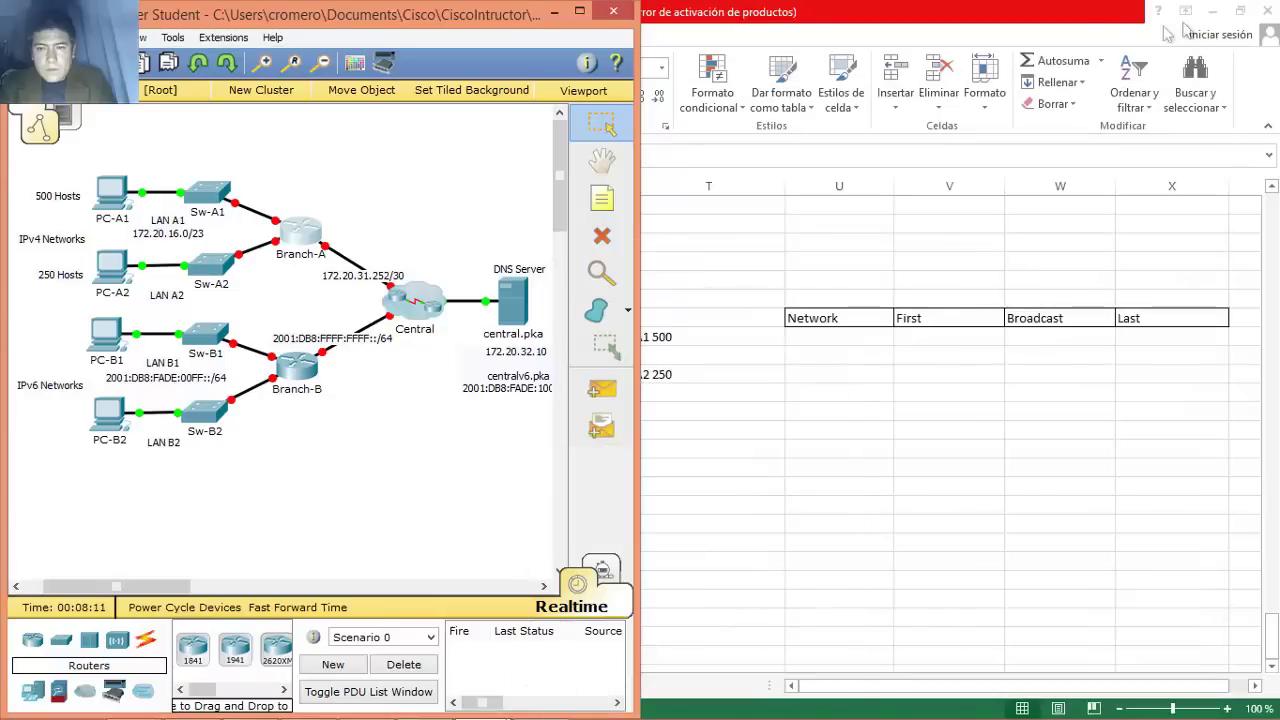
Switch to the subnetting_summary workbook and enter the first two octets, 172 and 20, in A234 and B234.
click(1096, 20)
click(40, 336)
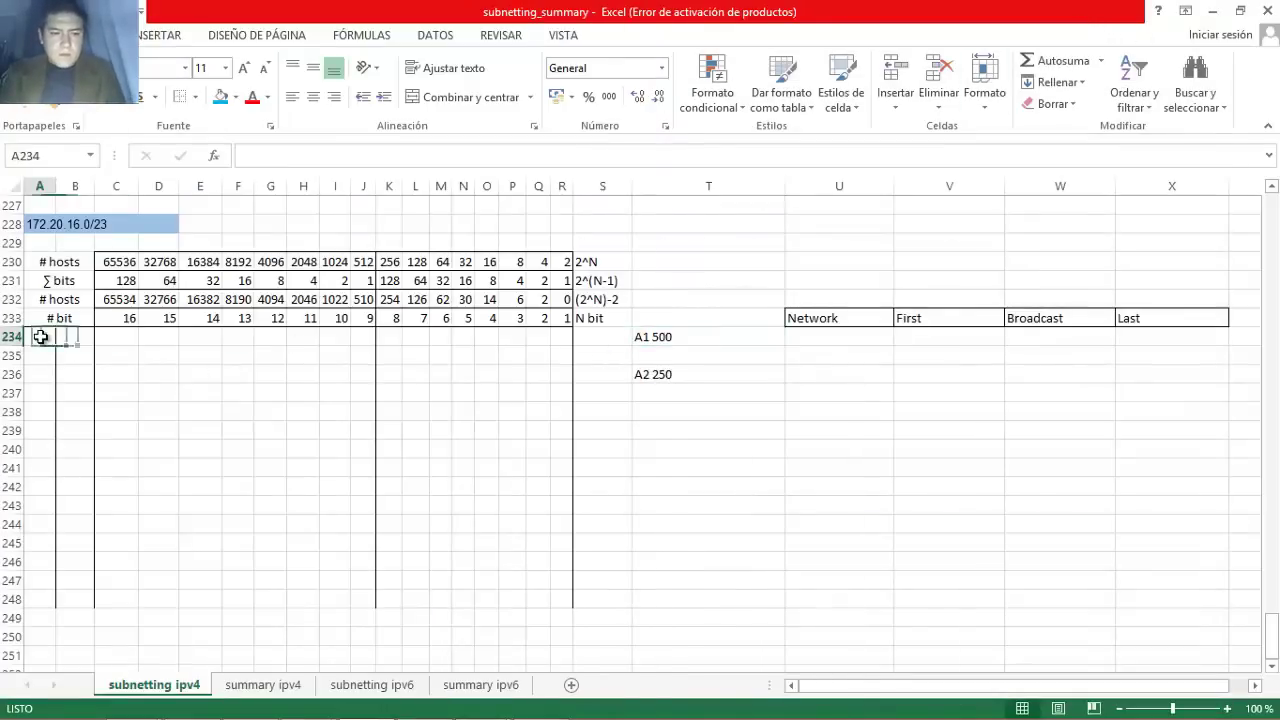
text(172)
key(Tab)
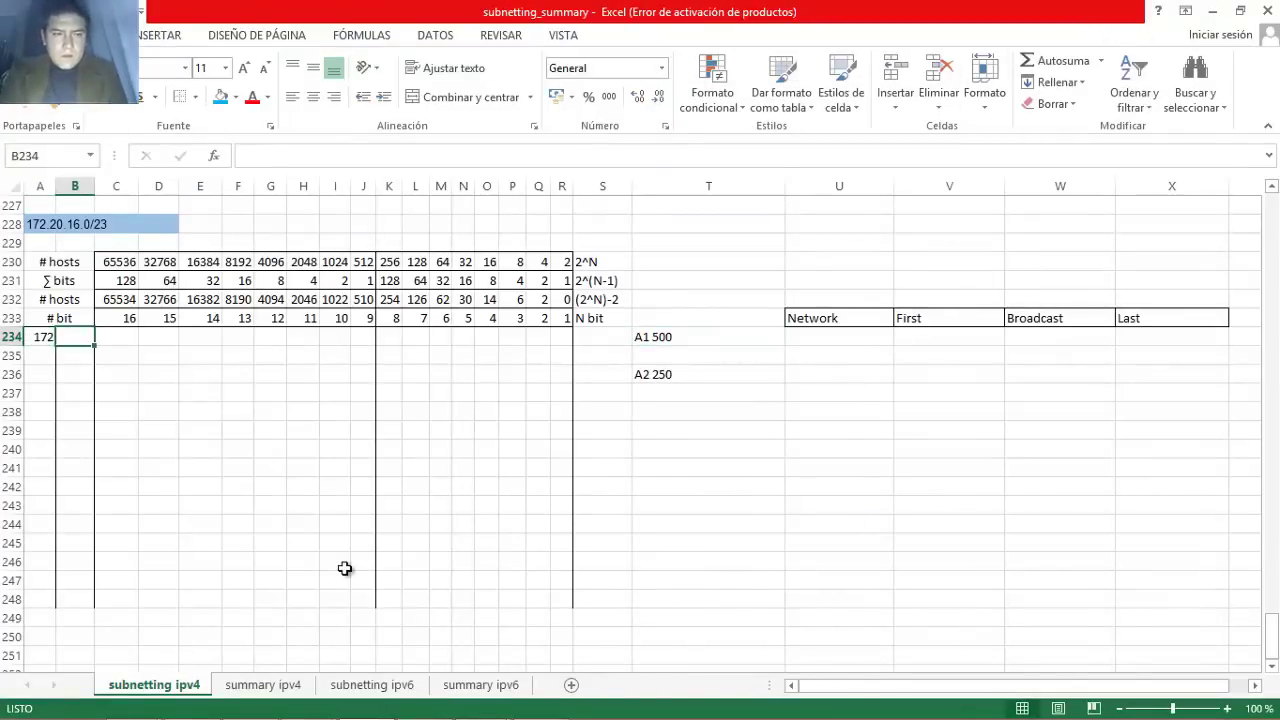
text(20)
key(Tab)
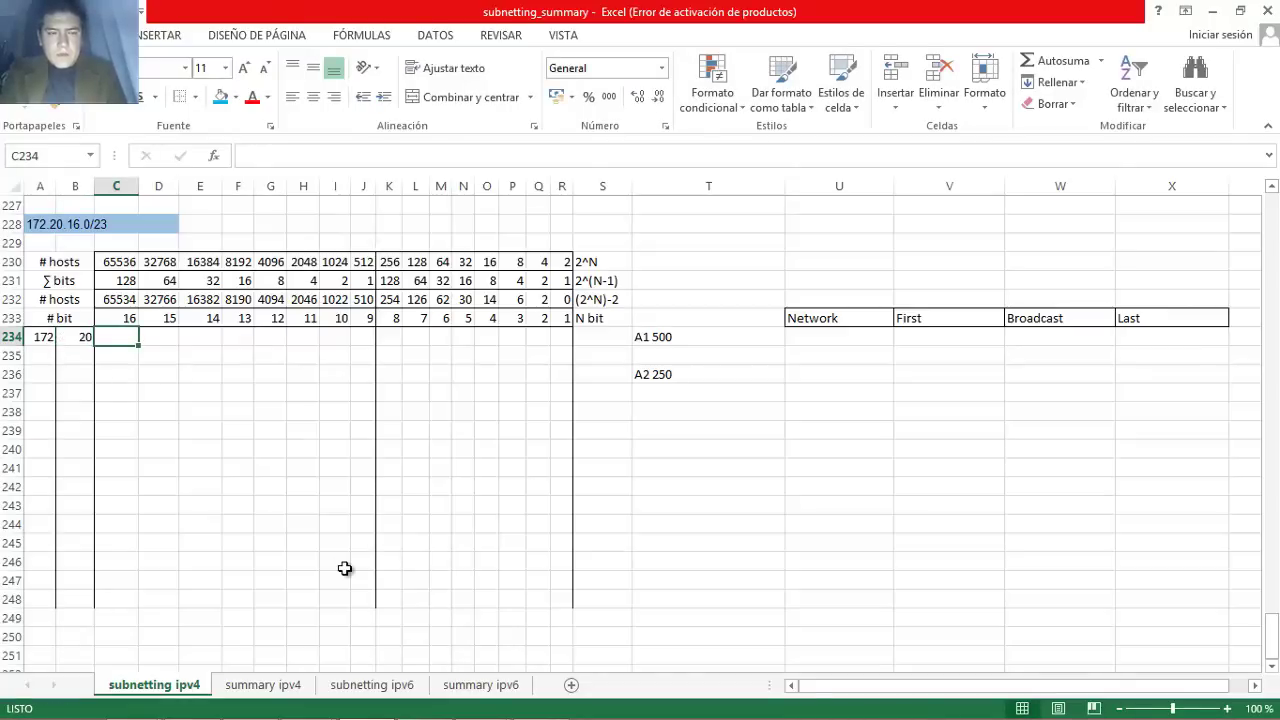
Enter the third octet in binary, 00010000, across C234:J234 and eight zeros for the fourth octet across K234:R234.
text(0)
key(Tab)
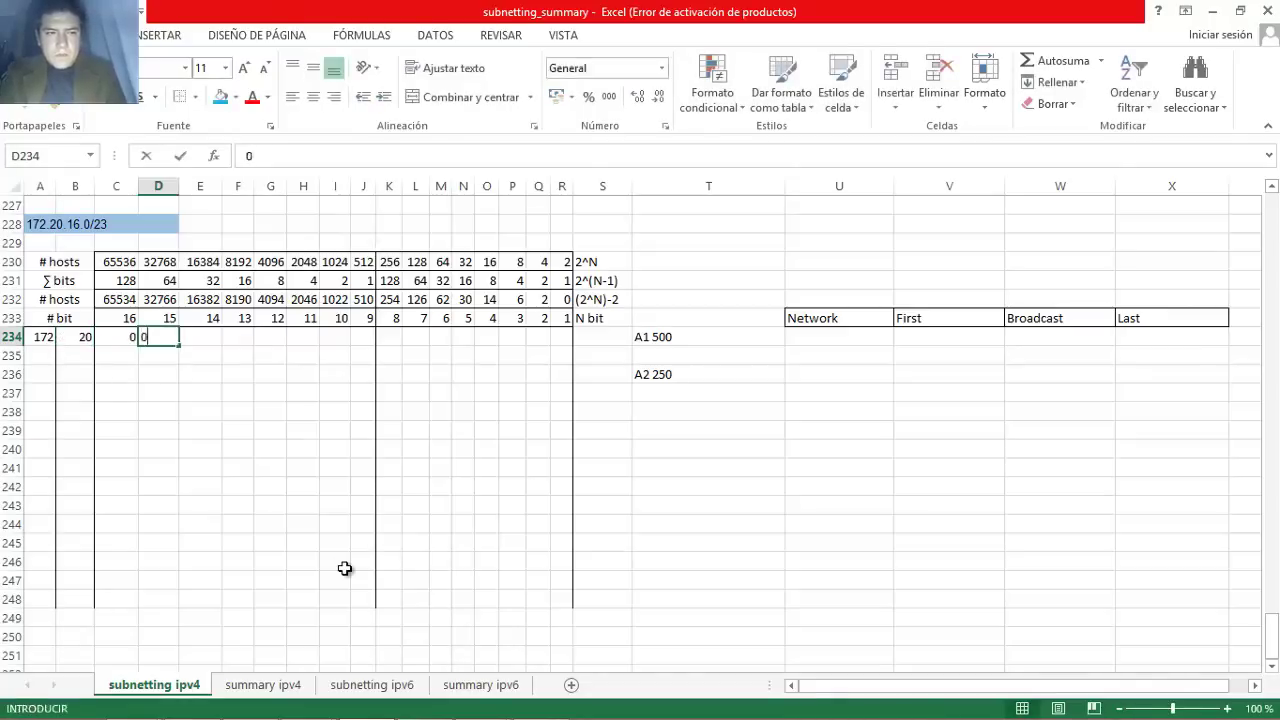
text(0)
key(Tab)
text(0)
key(Tab)
text(1)
key(Tab)
text(0)
key(Tab)
text(0)
key(Tab)
text(0)
key(Tab)
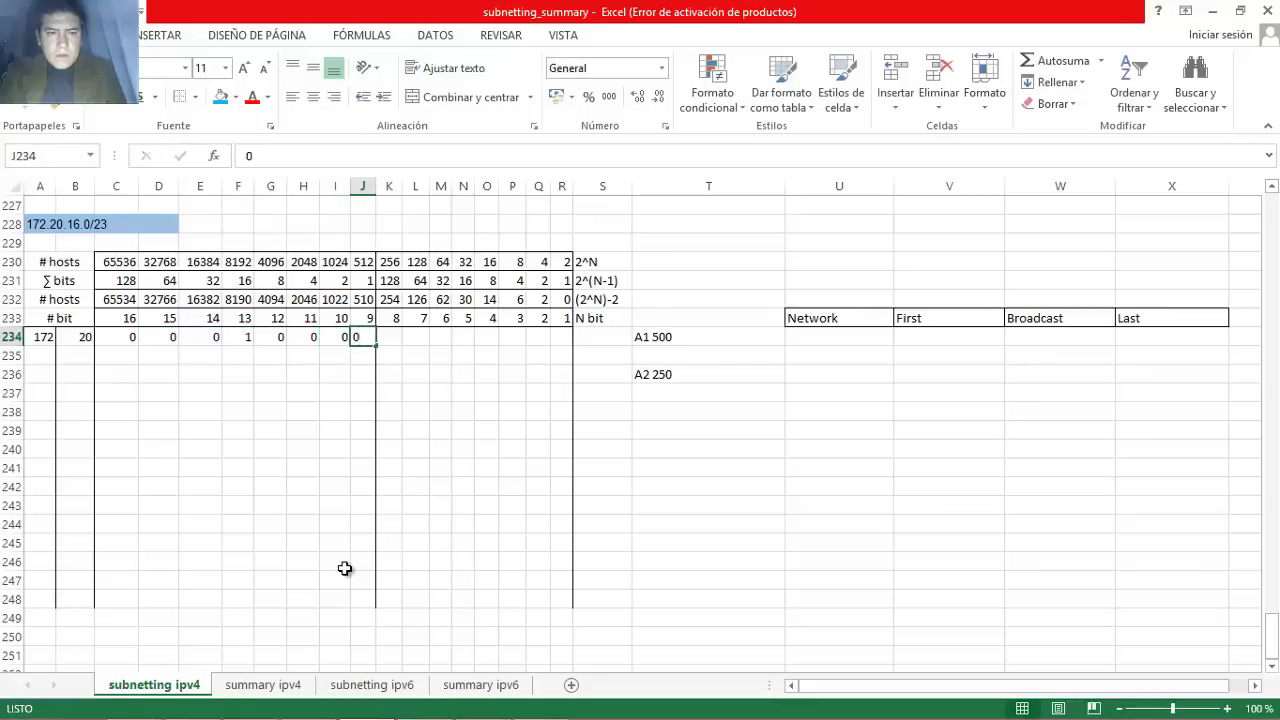
key(Tab)
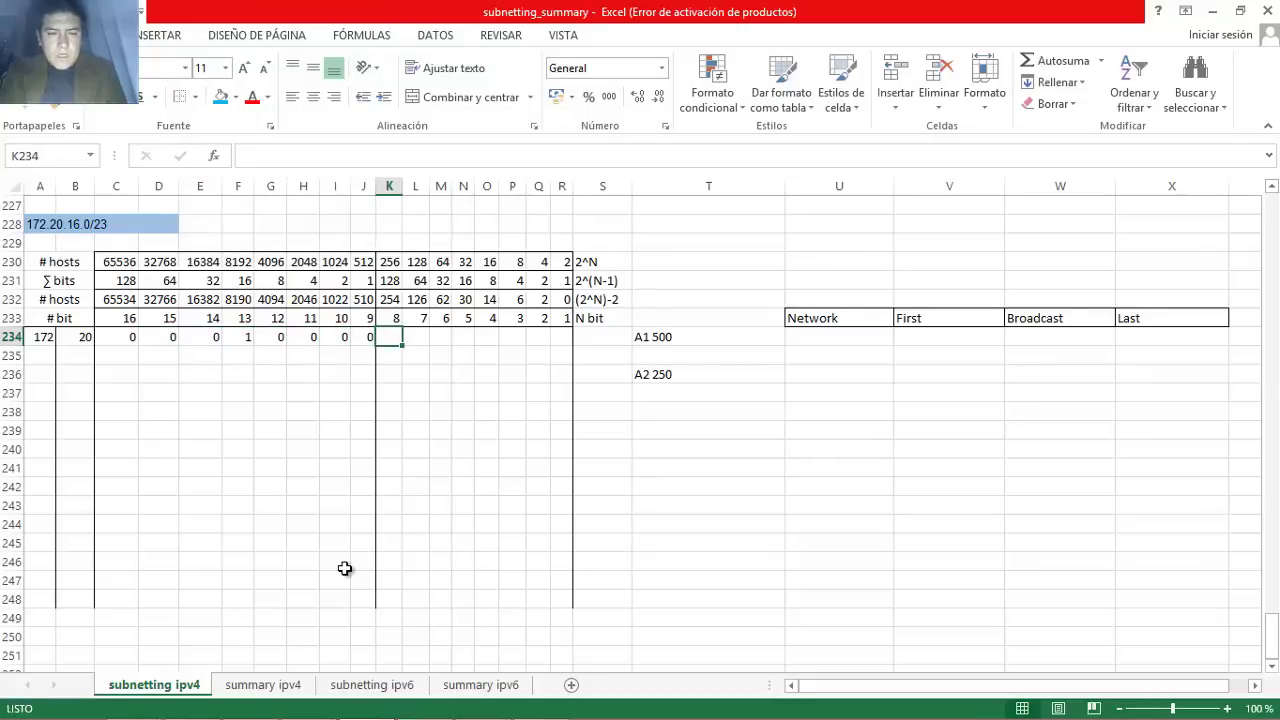
text(0	0	0	0	0	0	0	0)
key(Tab)
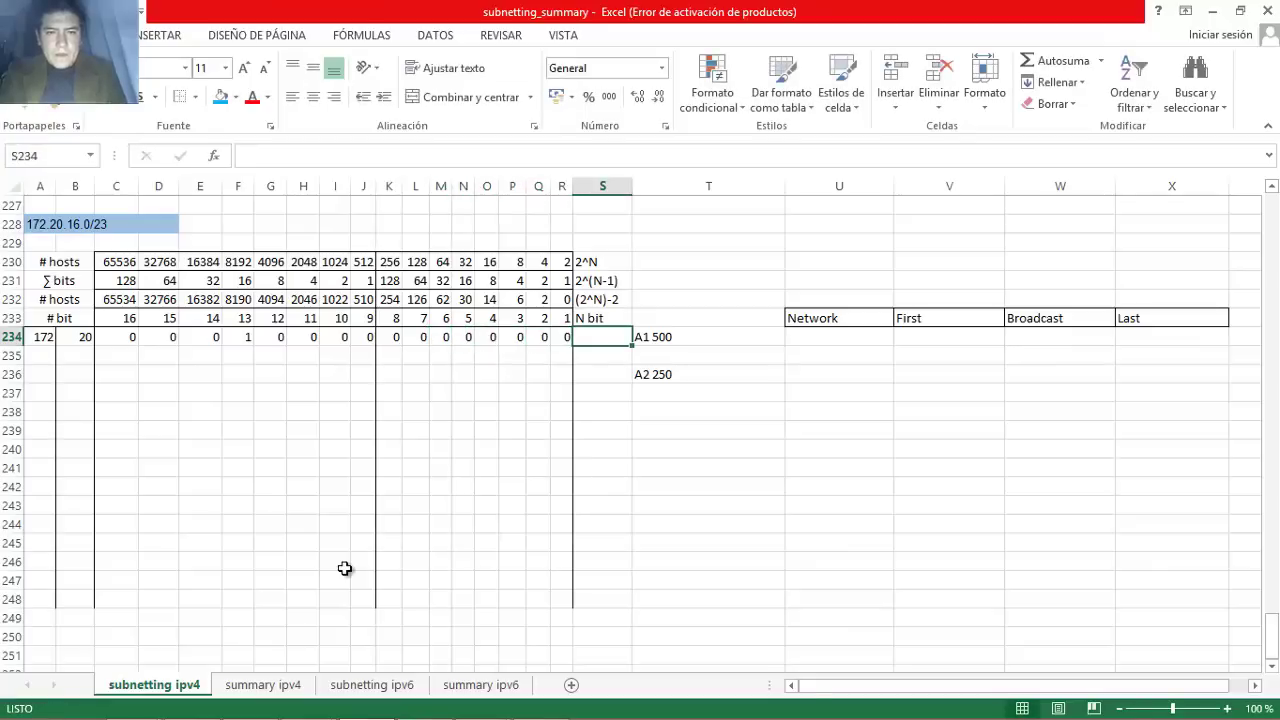
Check the 9-bit column against A1's 500 hosts and shade the network portion A234:I234 blue.
click(655, 337)
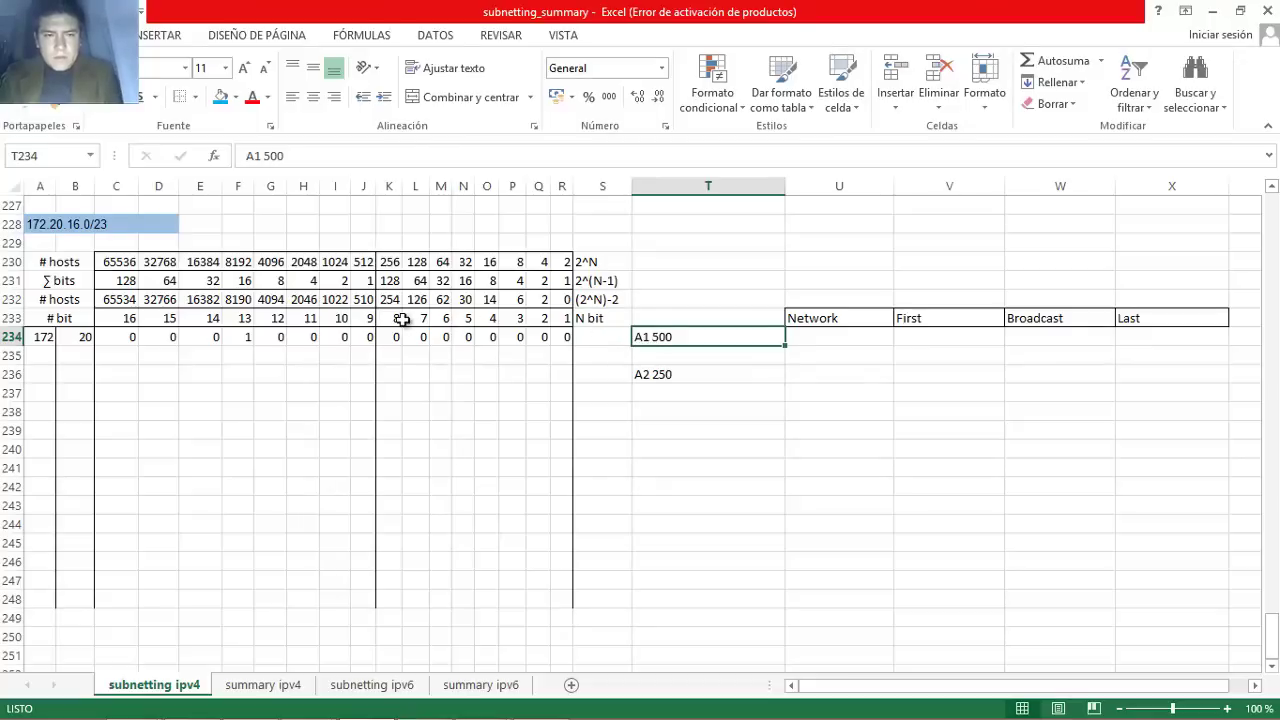
drag(364, 301, 366, 338)
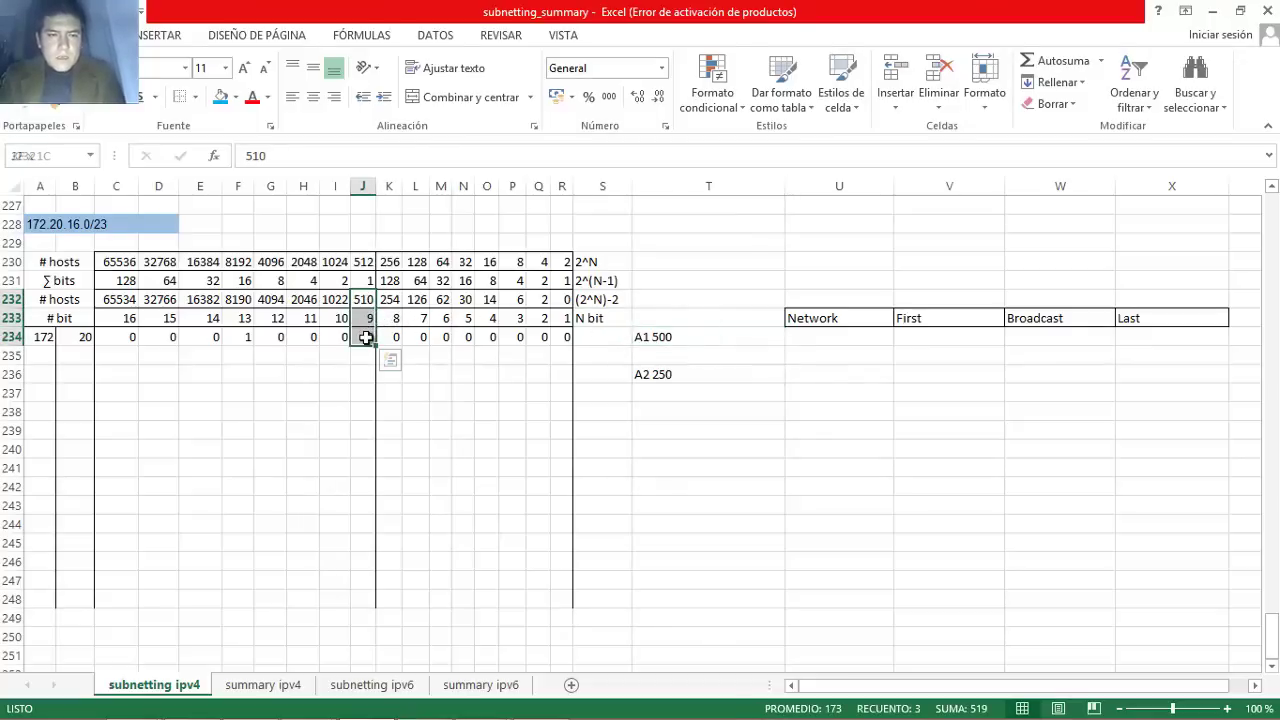
click(339, 338)
drag(336, 338, 50, 336)
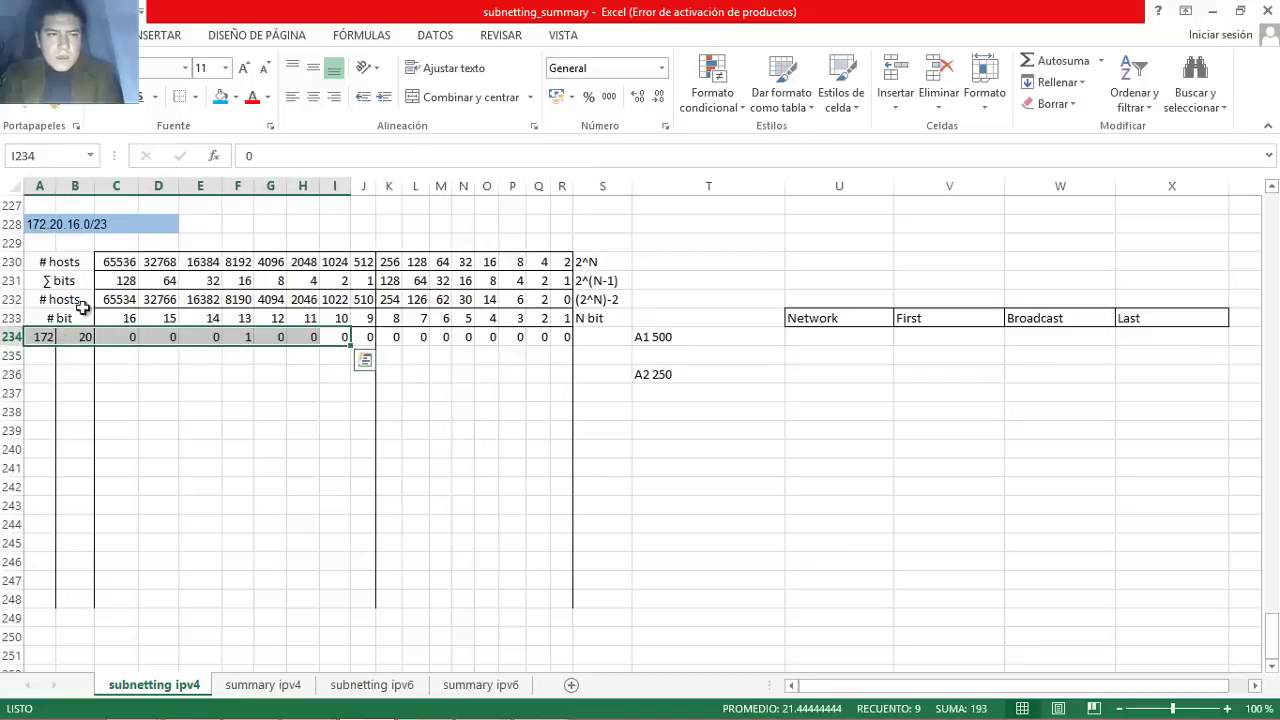
click(221, 96)
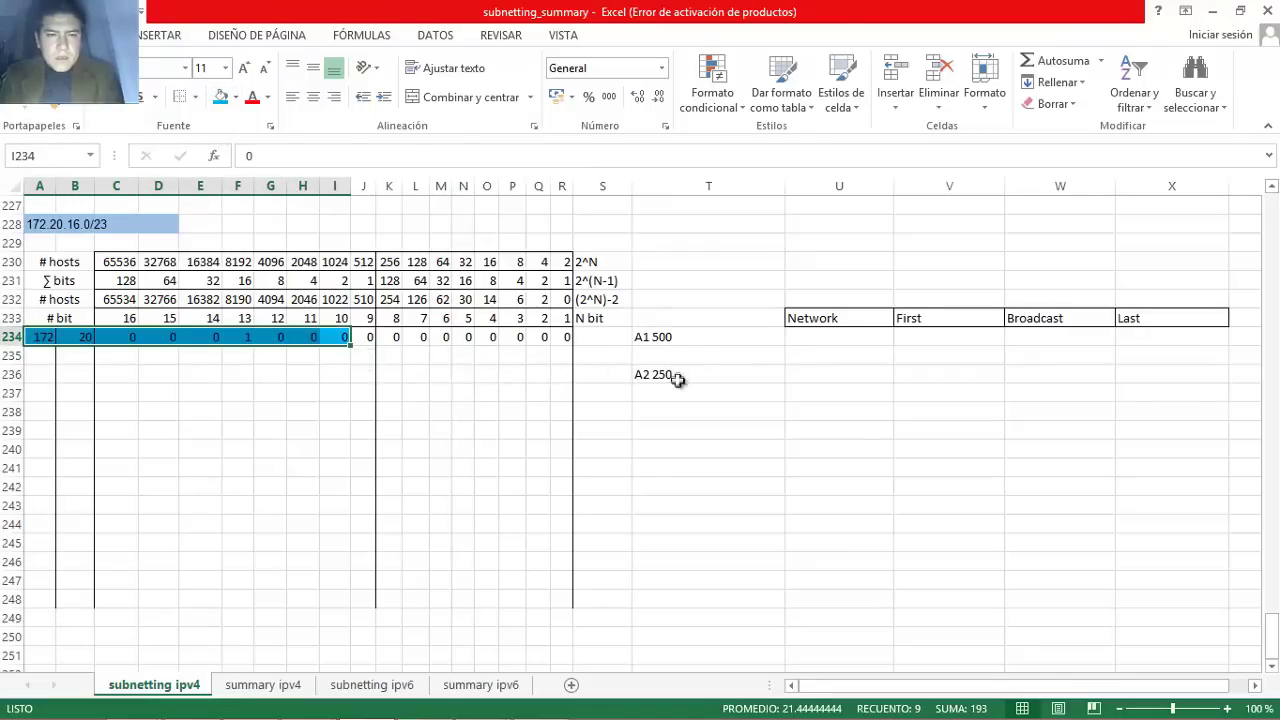
Enter 172.20.16.0/23 as A1's network address in U234 and review the shaded network bits.
click(819, 338)
text(172.20.16.)
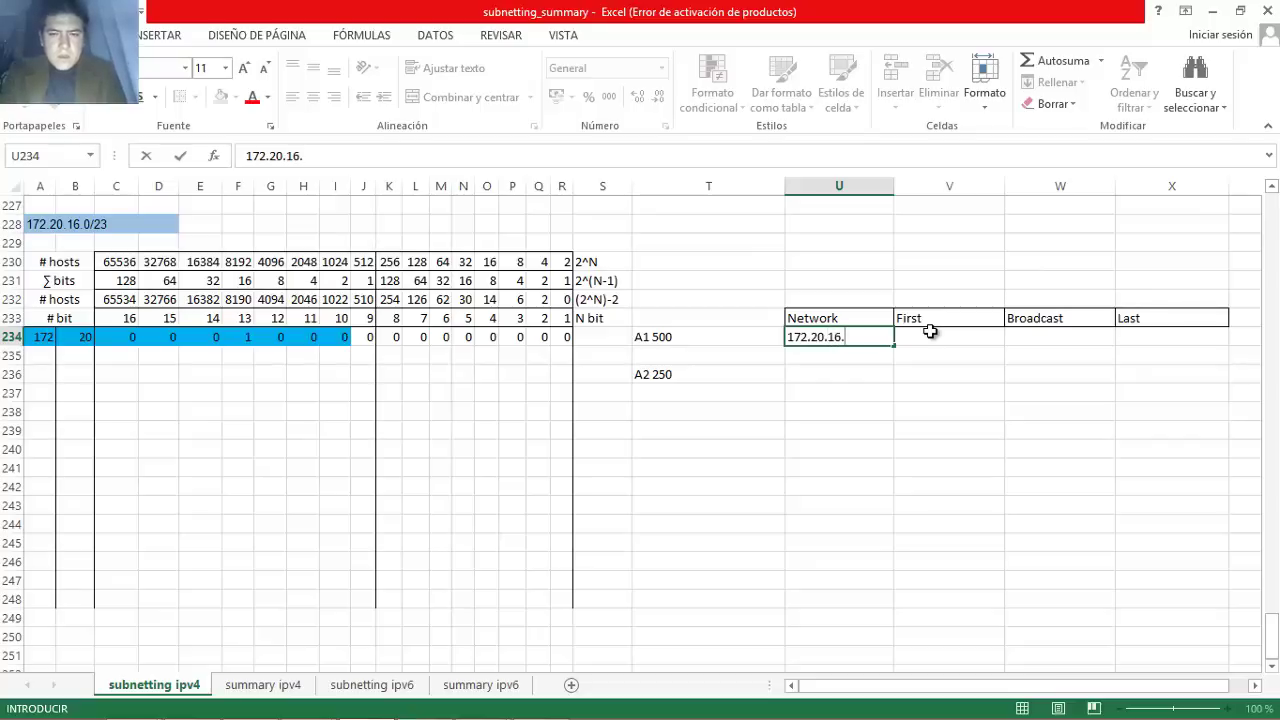
text(/23)
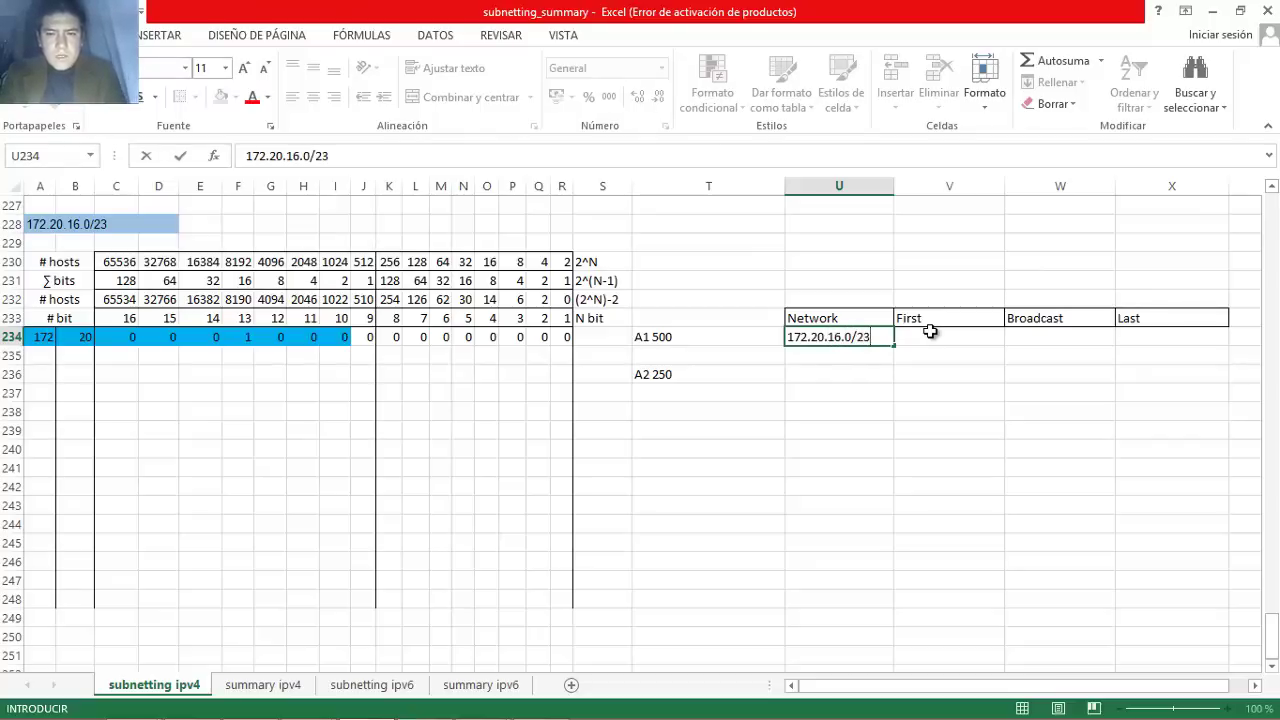
key(Return)
key(Up)
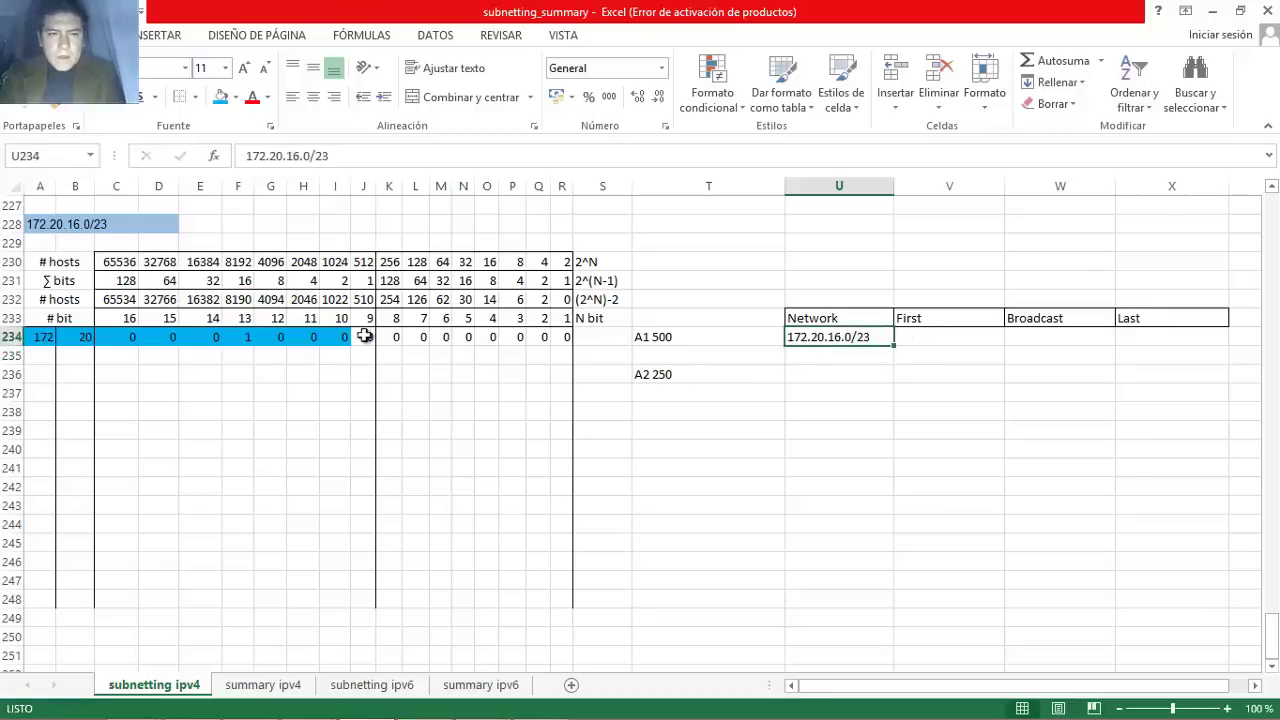
click(44, 336)
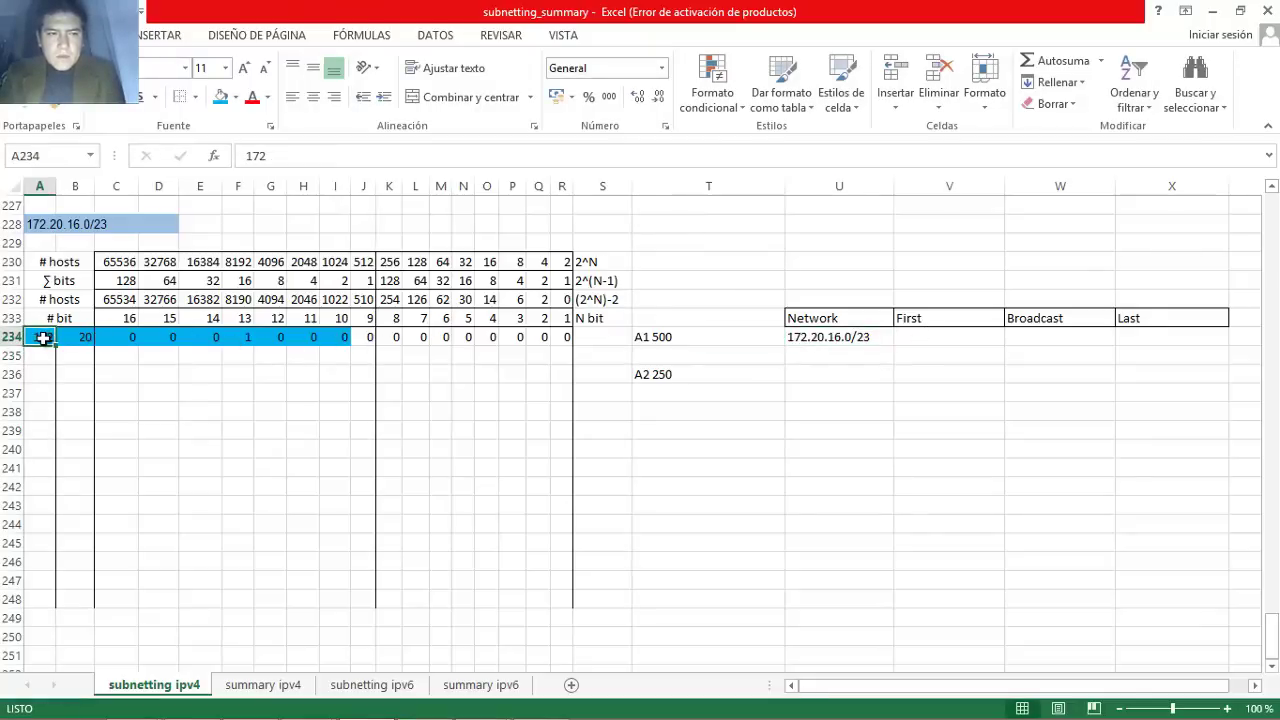
drag(54, 338, 337, 335)
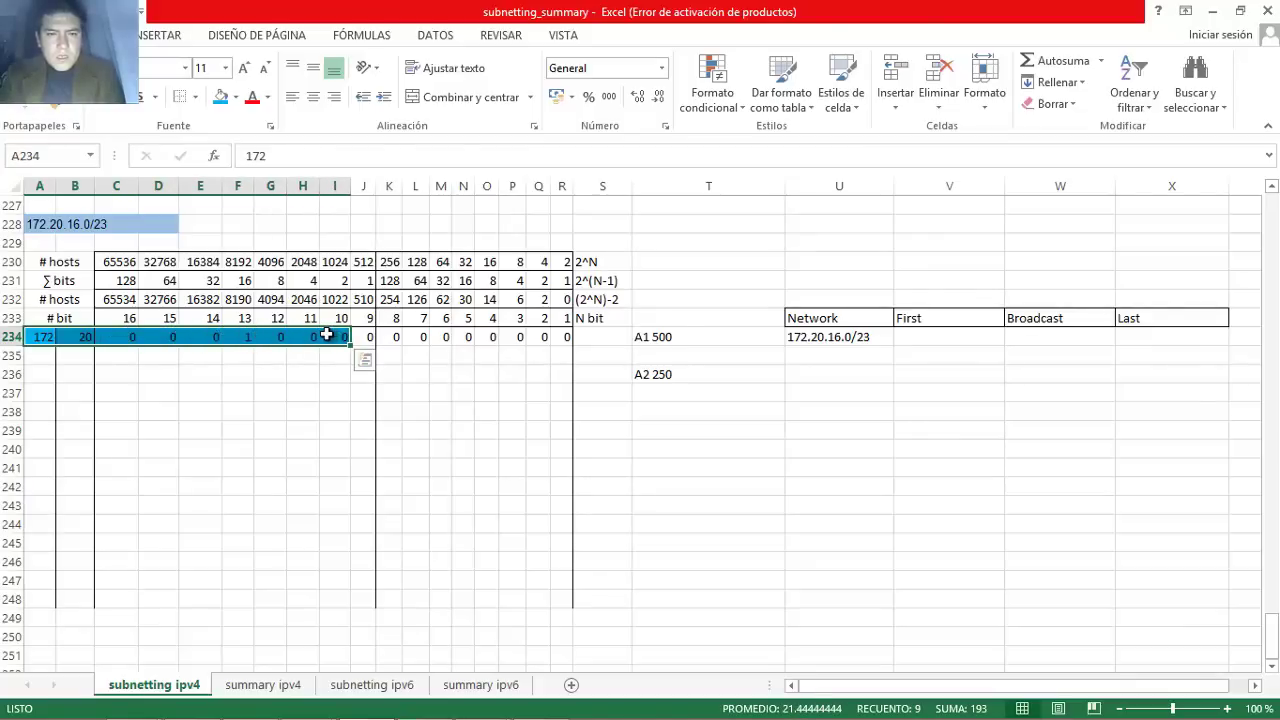
Copy A1's network address into the First column and change it to 172.20.16.1/23.
click(865, 337)
key(ctrl+c)
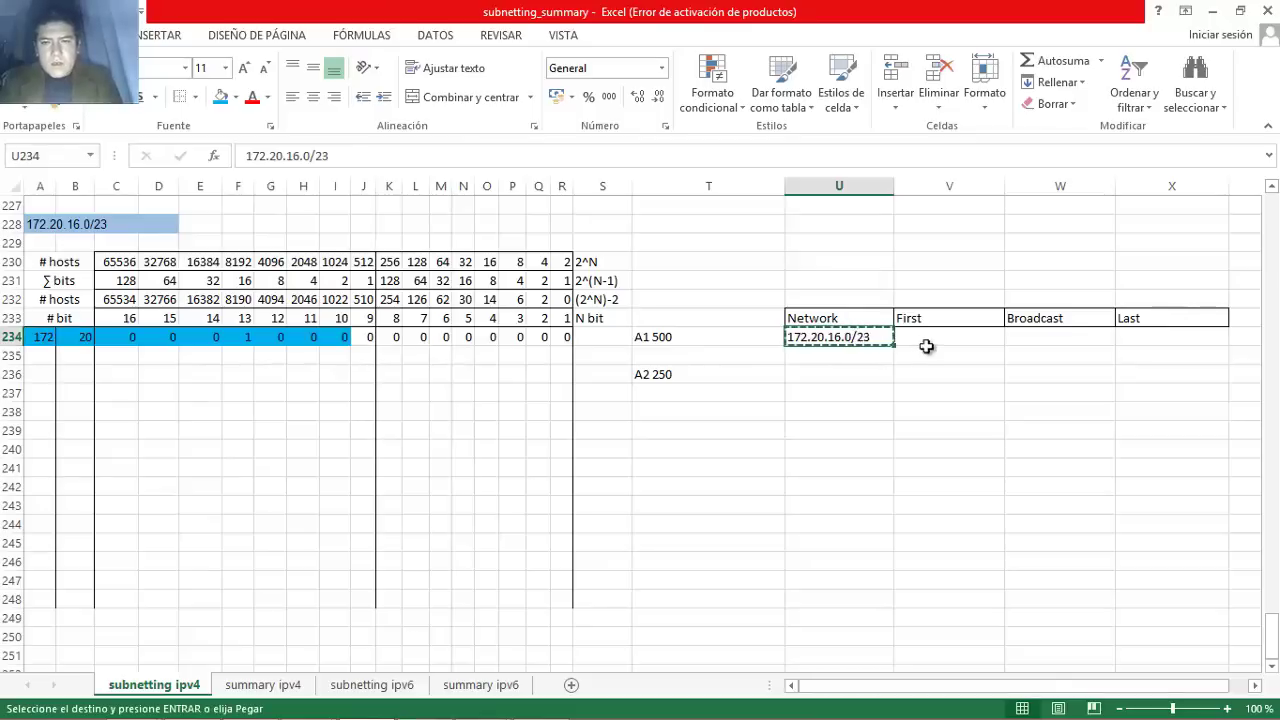
click(917, 337)
key(ctrl+v)
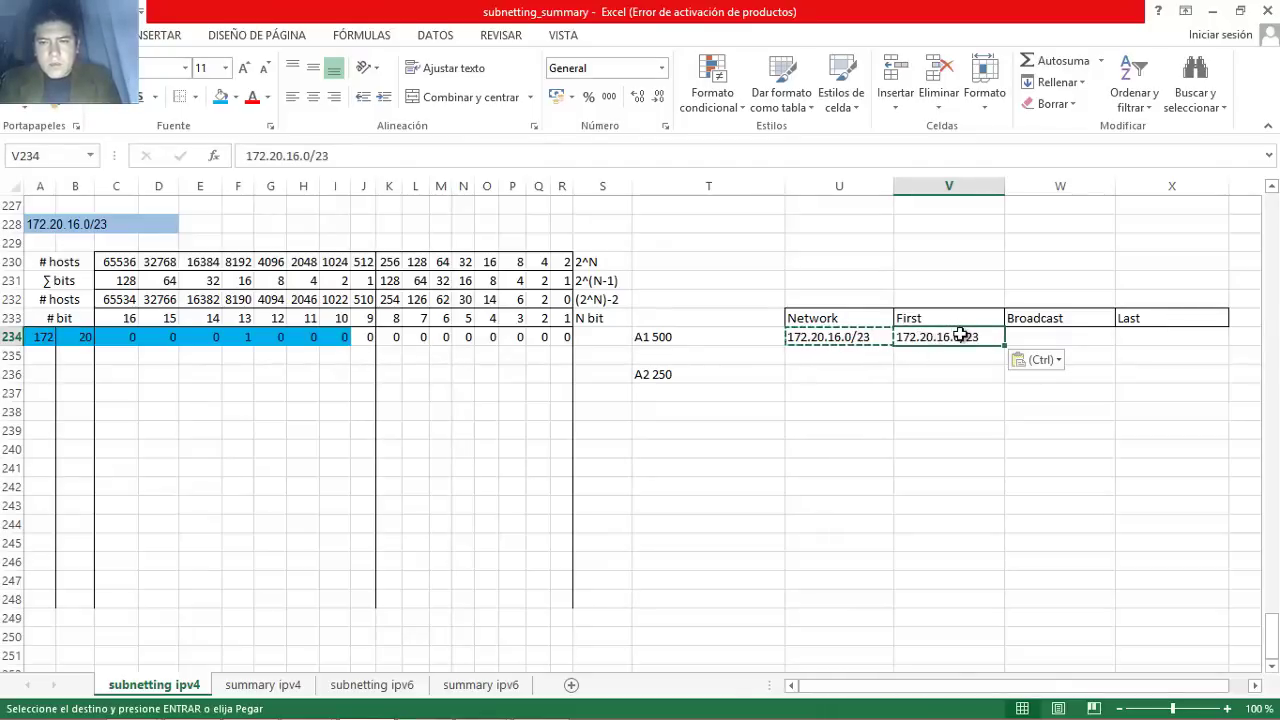
double_click(962, 338)
key(BackSpace)
text(1)
key(Return)
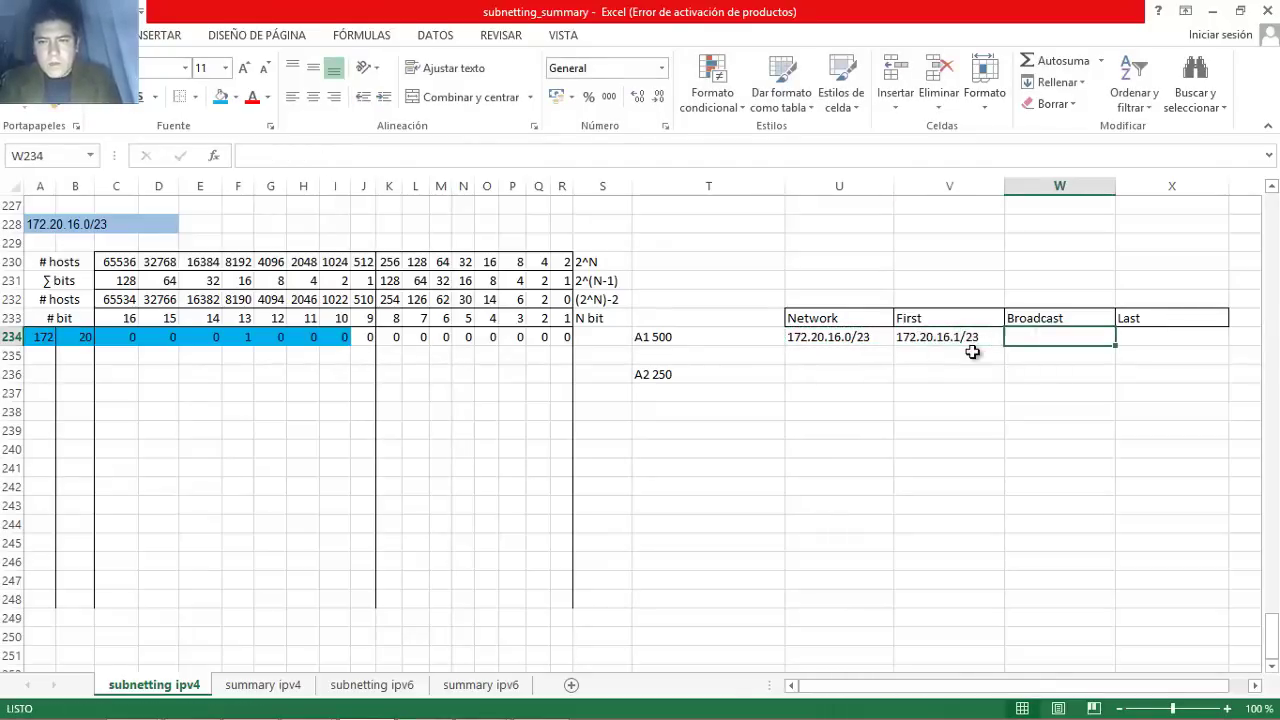
Copy A1's network address 172.20.16.0/23 into its Broadcast and Last cells, W234 and X234.
click(965, 340)
click(885, 340)
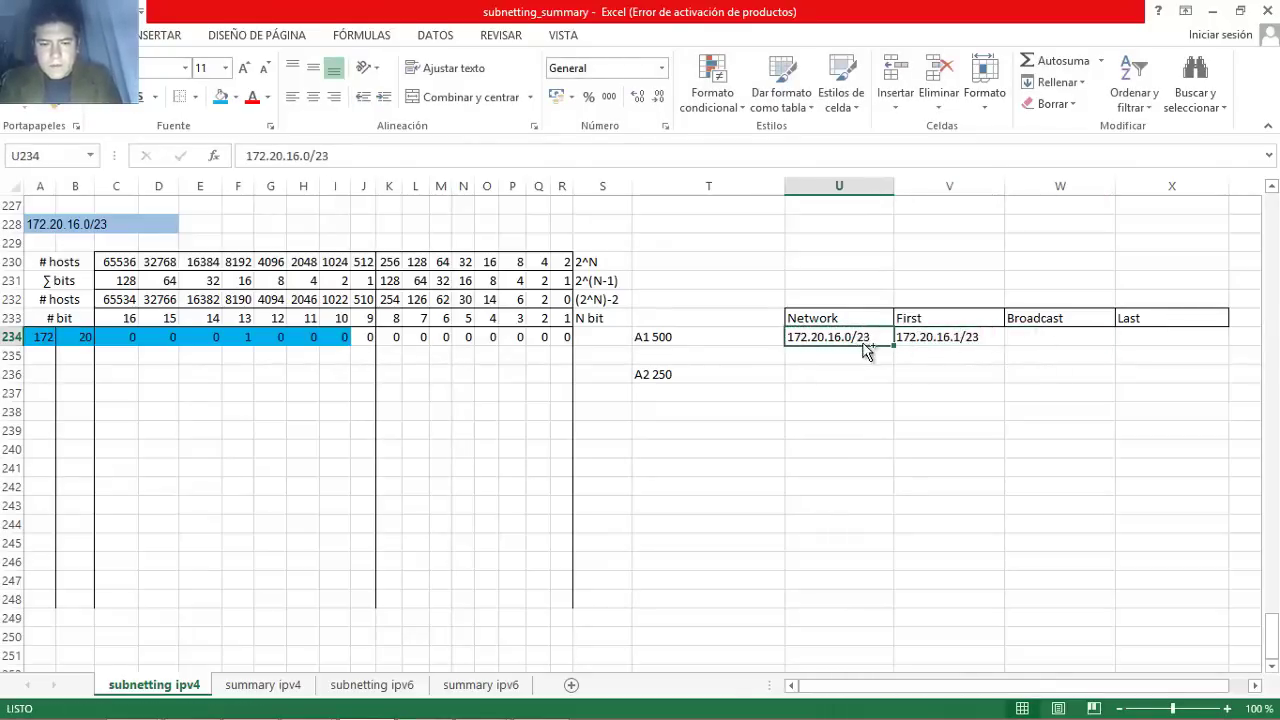
key(ctrl+c)
click(1006, 338)
key(ctrl+v)
click(1158, 340)
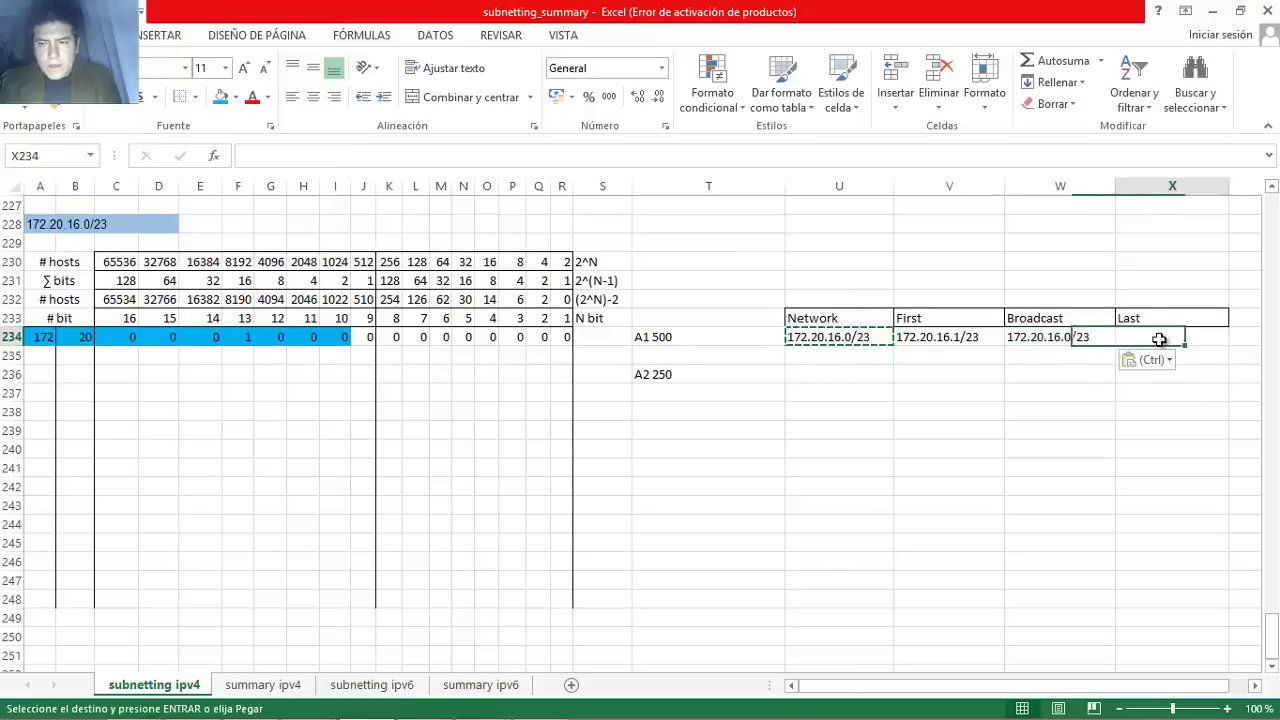
key(ctrl+v)
click(1068, 340)
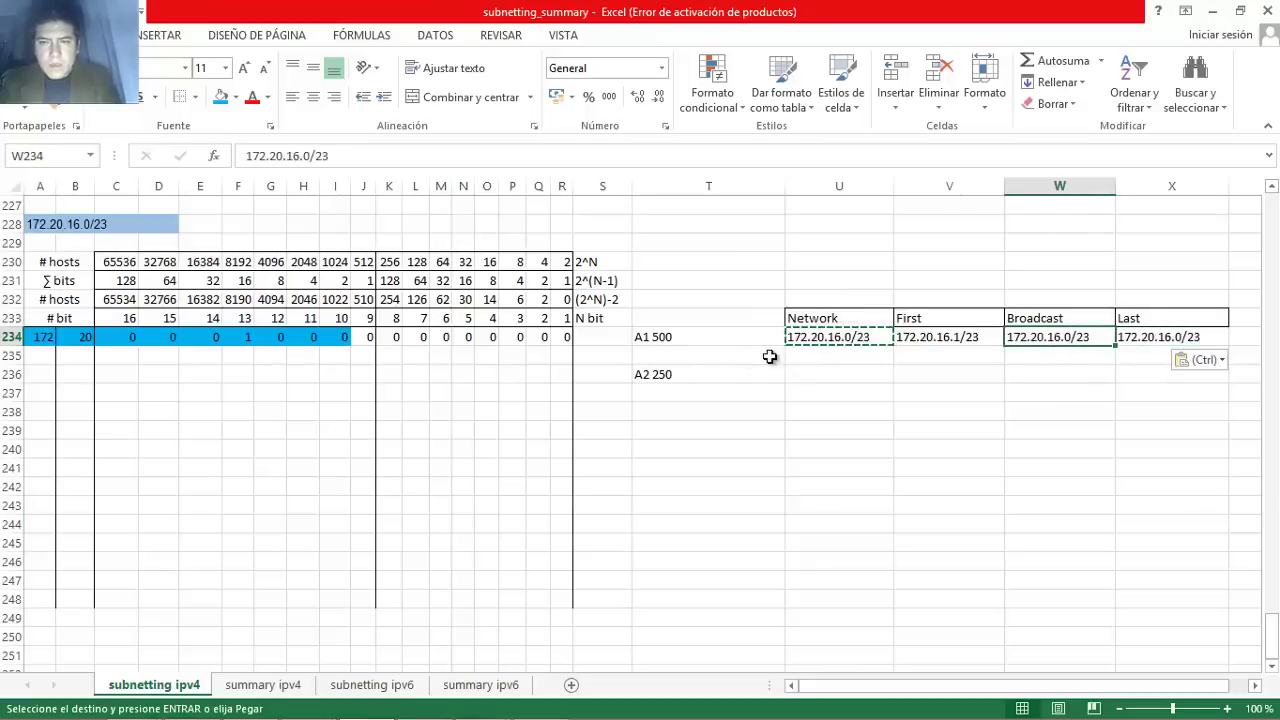
Start the broadcast row by entering the octets 172 and 20 in A235 and B235.
click(35, 355)
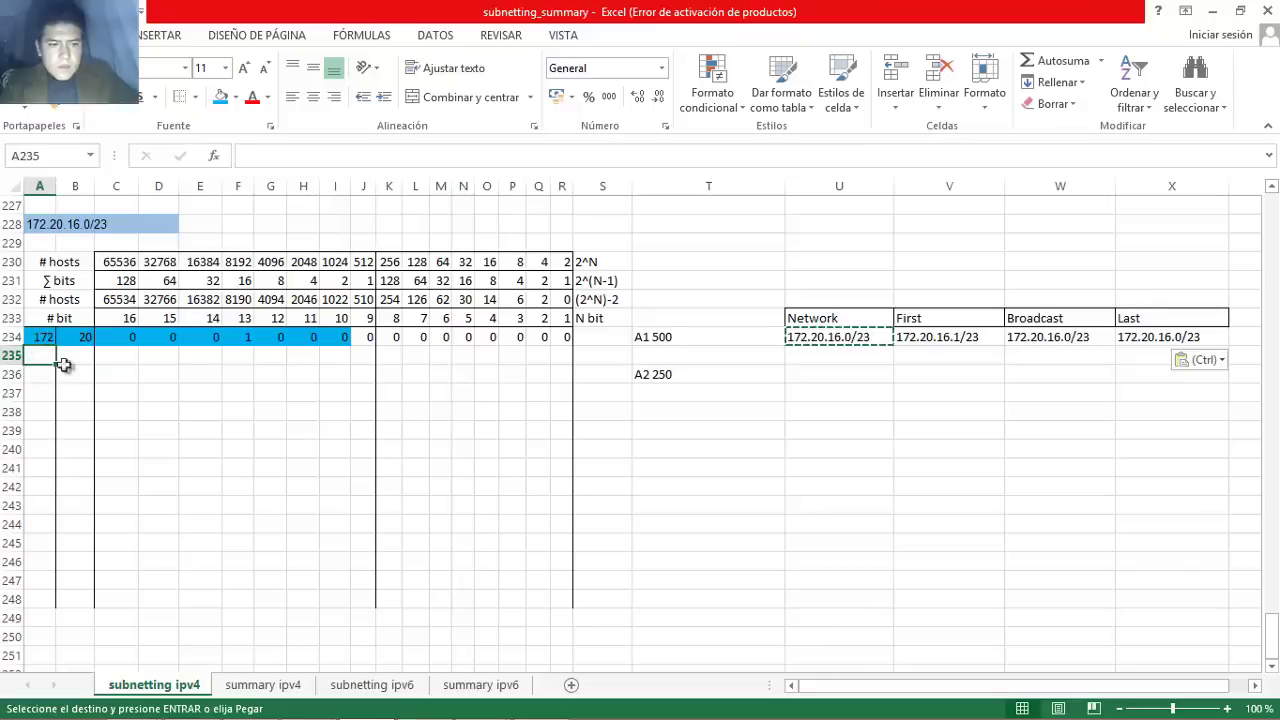
text(172)
key(Tab)
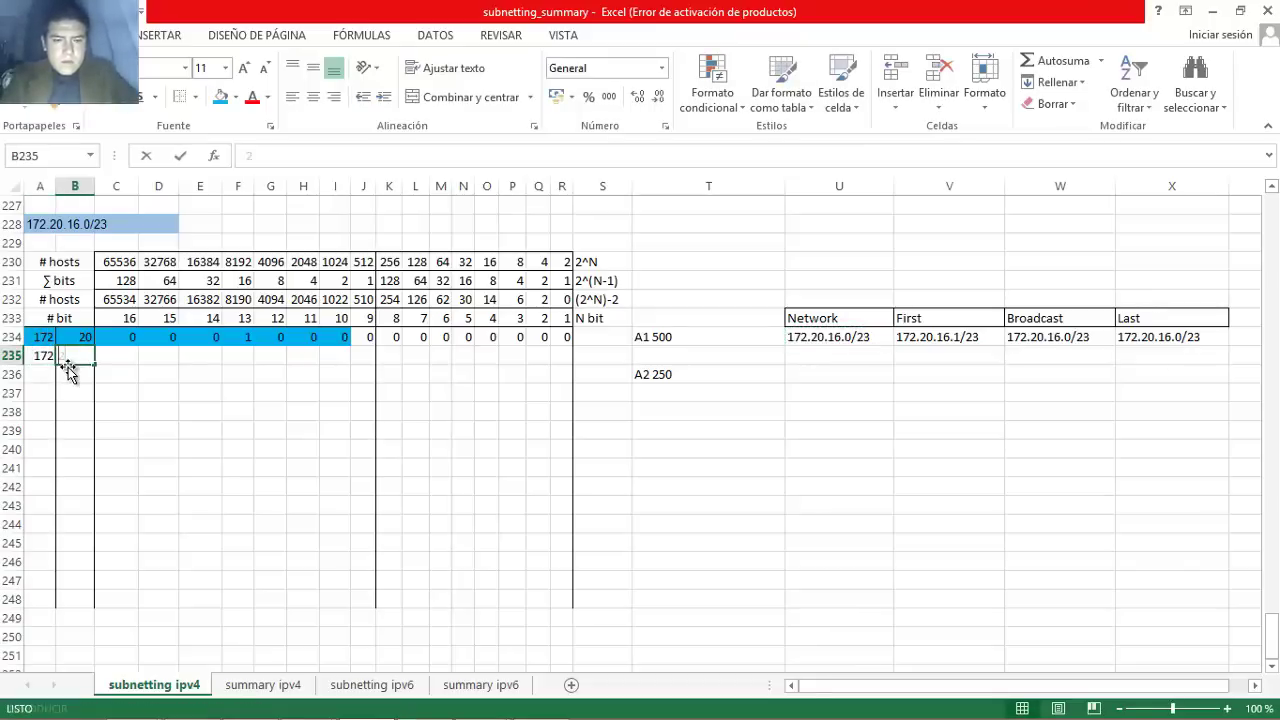
text(20)
key(Tab)
Enter the network bits 0001000 across C235:I235 and shade A235:I235 blue.
text(0)
key(Tab)
text(0)
key(Tab)
text(0)
key(Tab)
text(10)
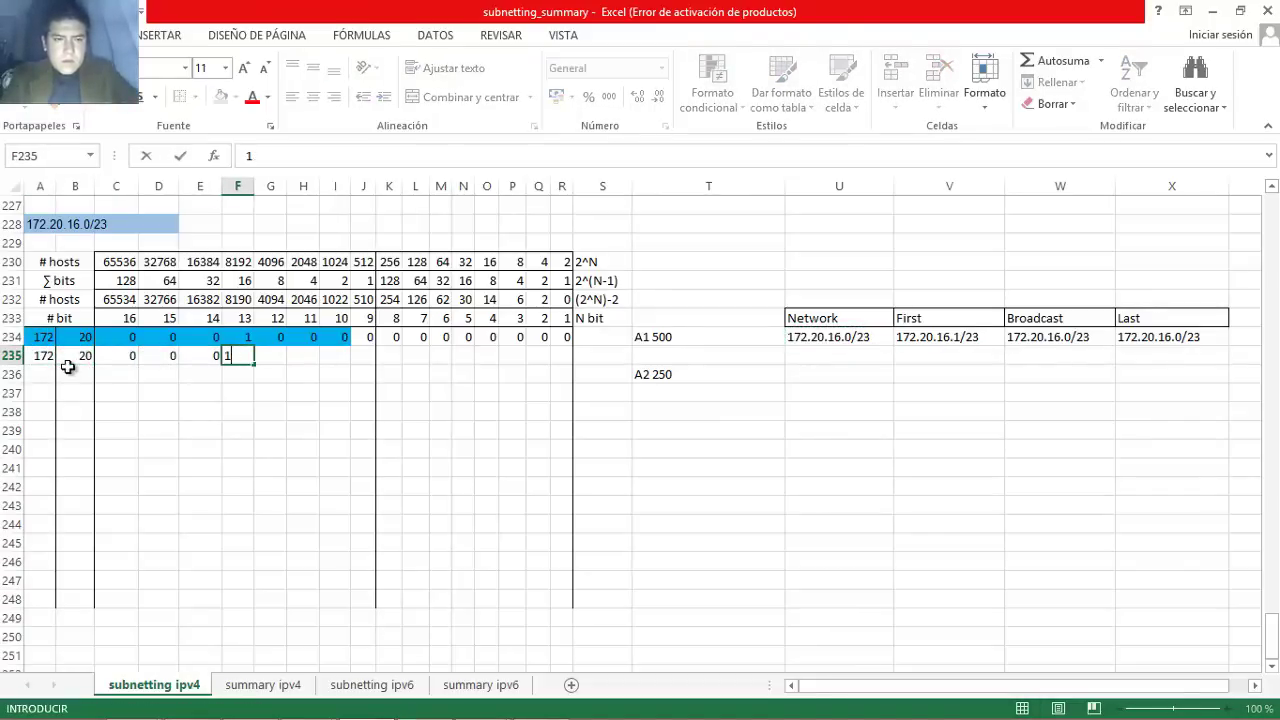
key(Tab)
text(0)
key(Tab)
text(0)
key(Tab)
text(0)
key(Tab)
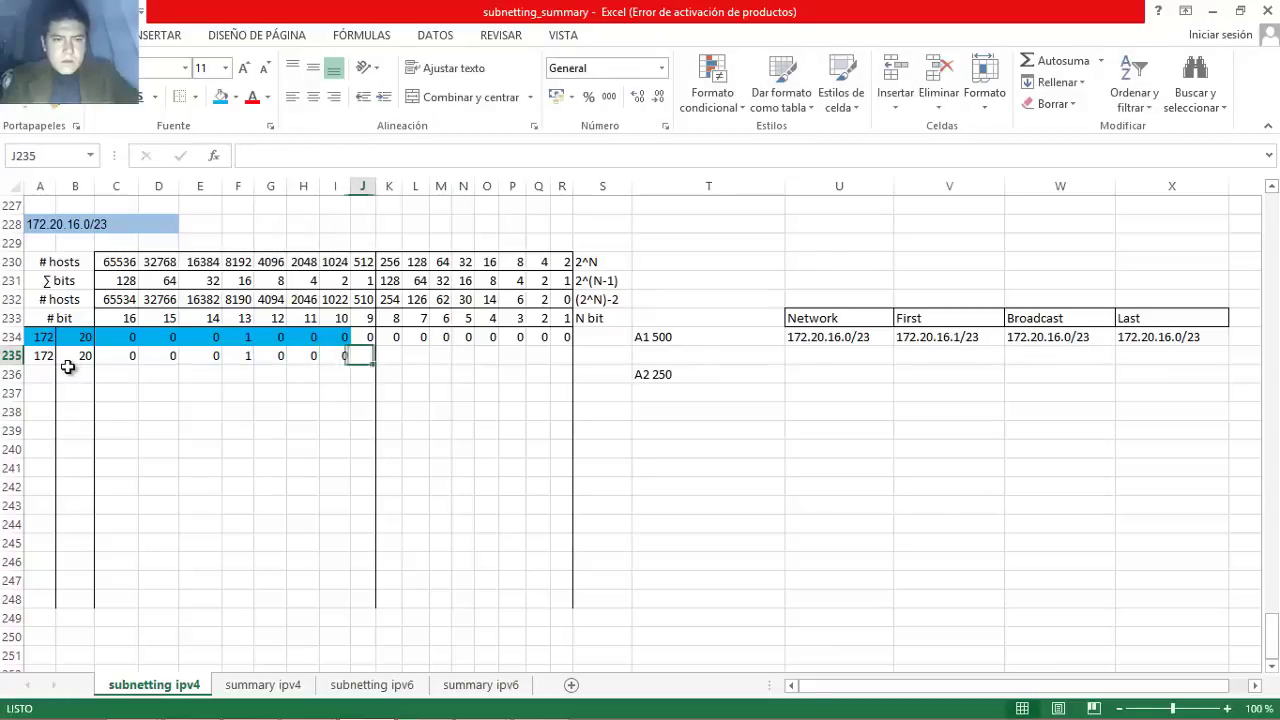
drag(337, 356, 40, 356)
click(222, 97)
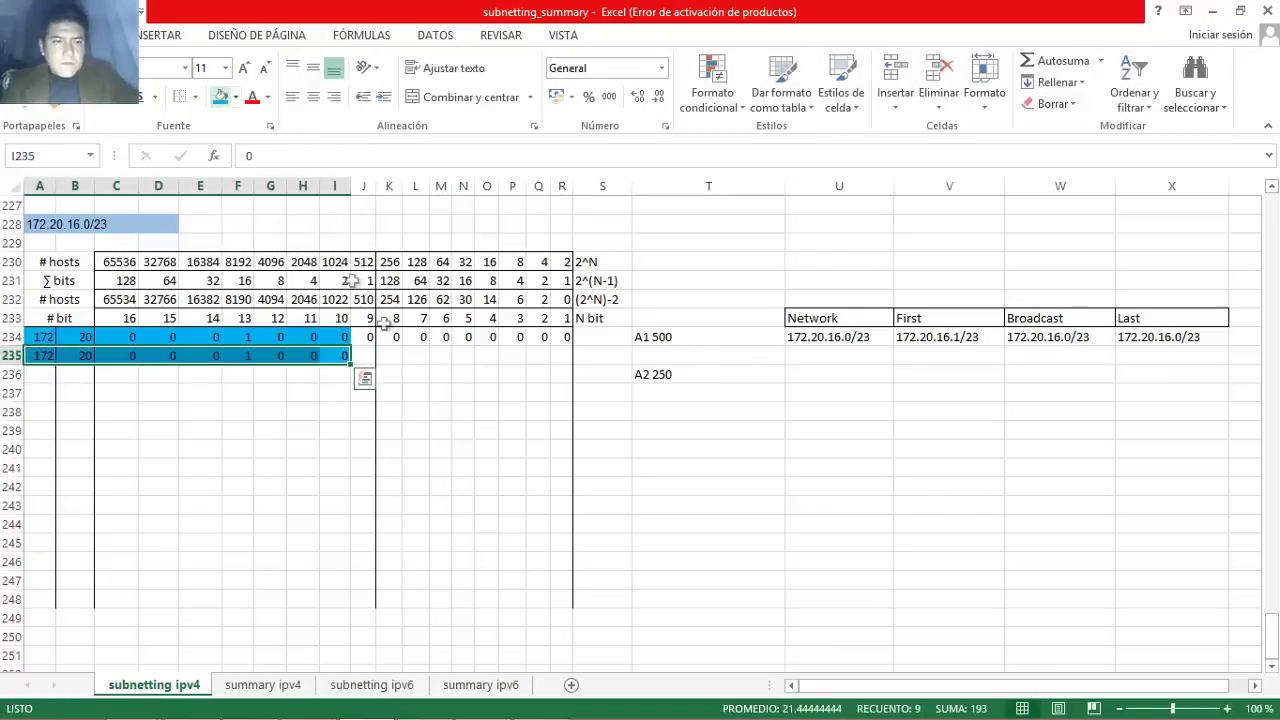
Set all nine host bits in J235:R235 to 1.
click(364, 360)
key(Tab)
text(1)
key(Tab)
text(1)
key(Tab)
text(1)
key(Tab)
text(11)
key(Tab)
text(1)
key(Tab)
text(1)
key(Tab)
text(1)
key(Tab)
Remove the fill color from the host bits in J235:R235.
drag(366, 356, 564, 356)
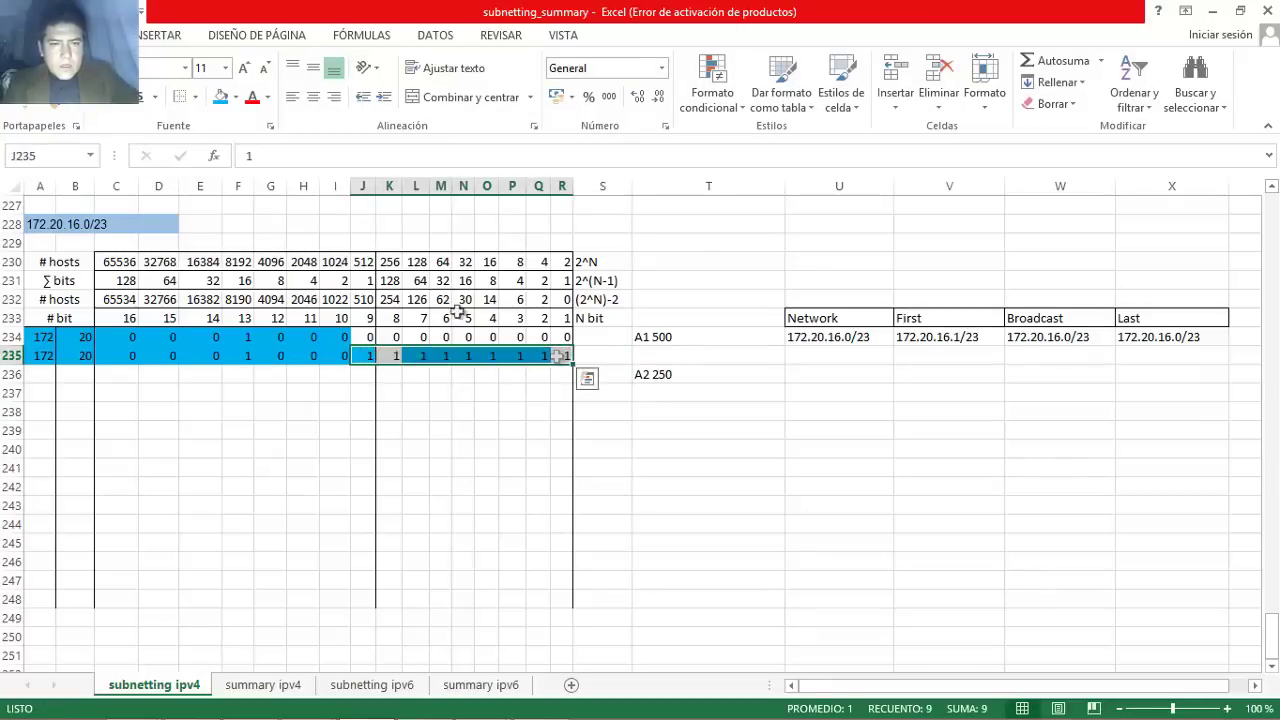
click(236, 97)
click(252, 252)
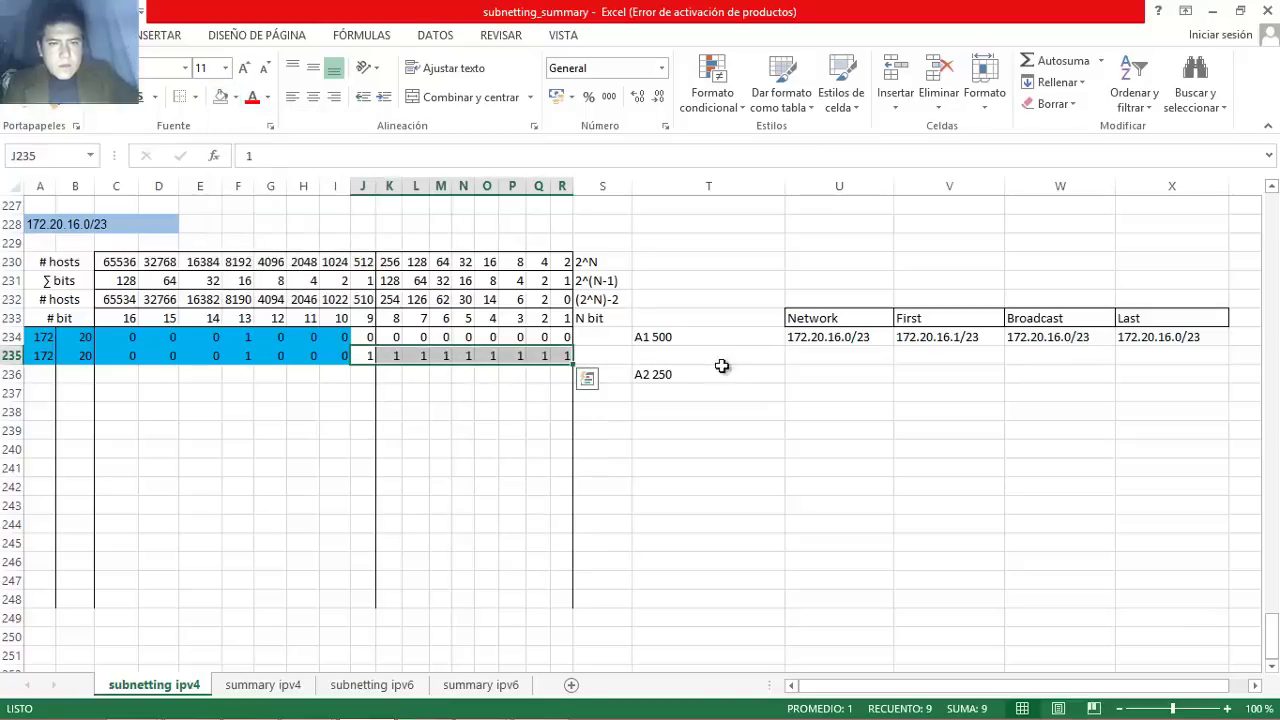
Change the A1 broadcast address in W234 to 172.20.17.255/23, based on the bits set in row 235.
click(1036, 340)
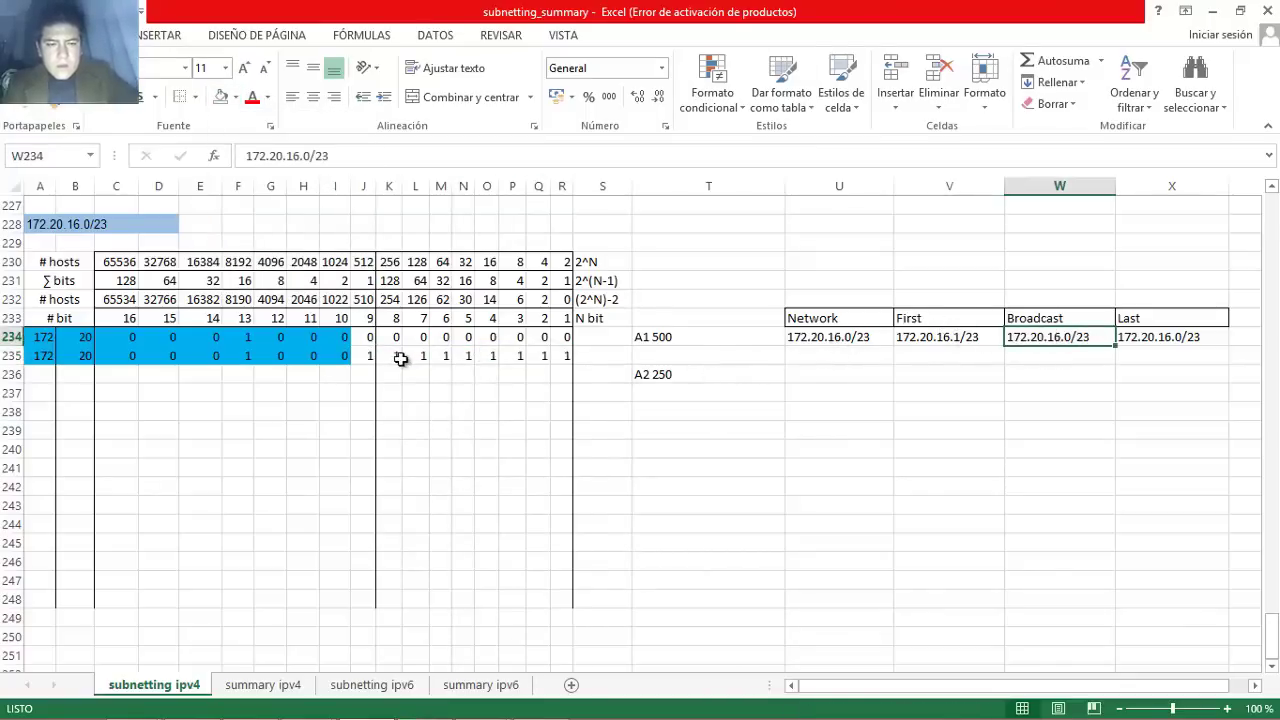
click(249, 358)
click(368, 356)
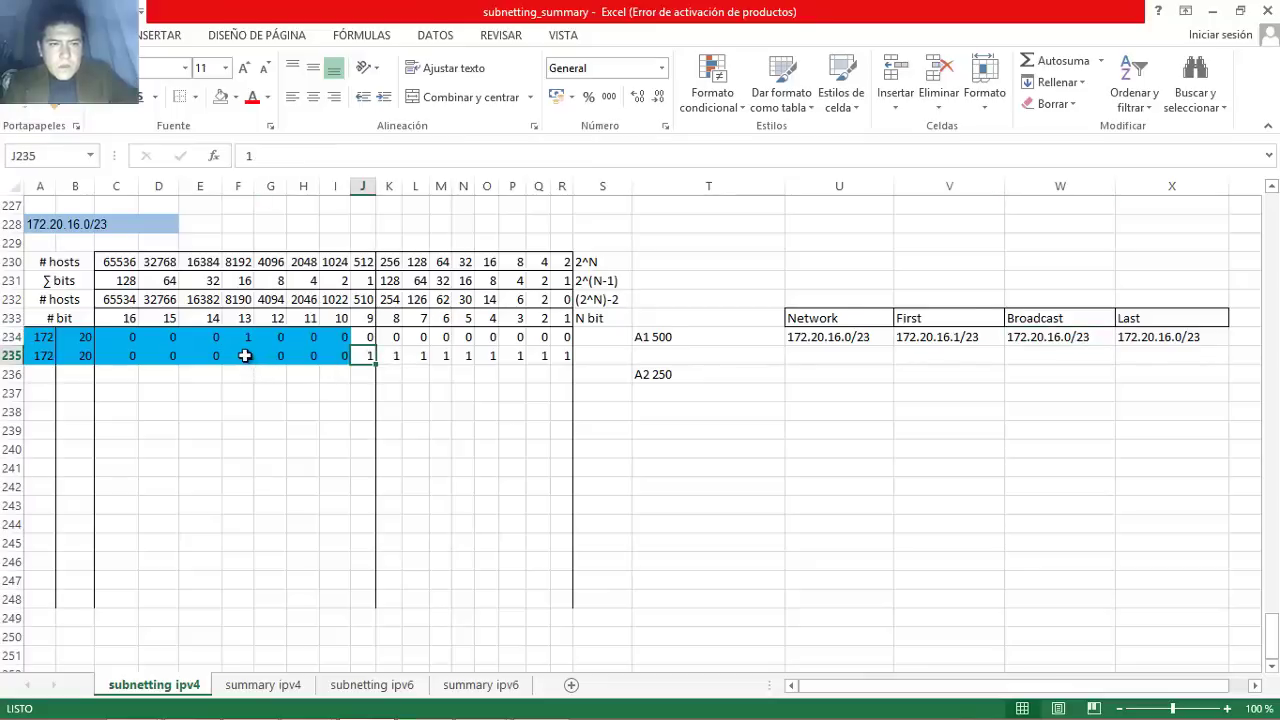
click(244, 356)
click(360, 359)
click(1058, 337)
double_click(1061, 335)
key(BackSpace)
text(7)
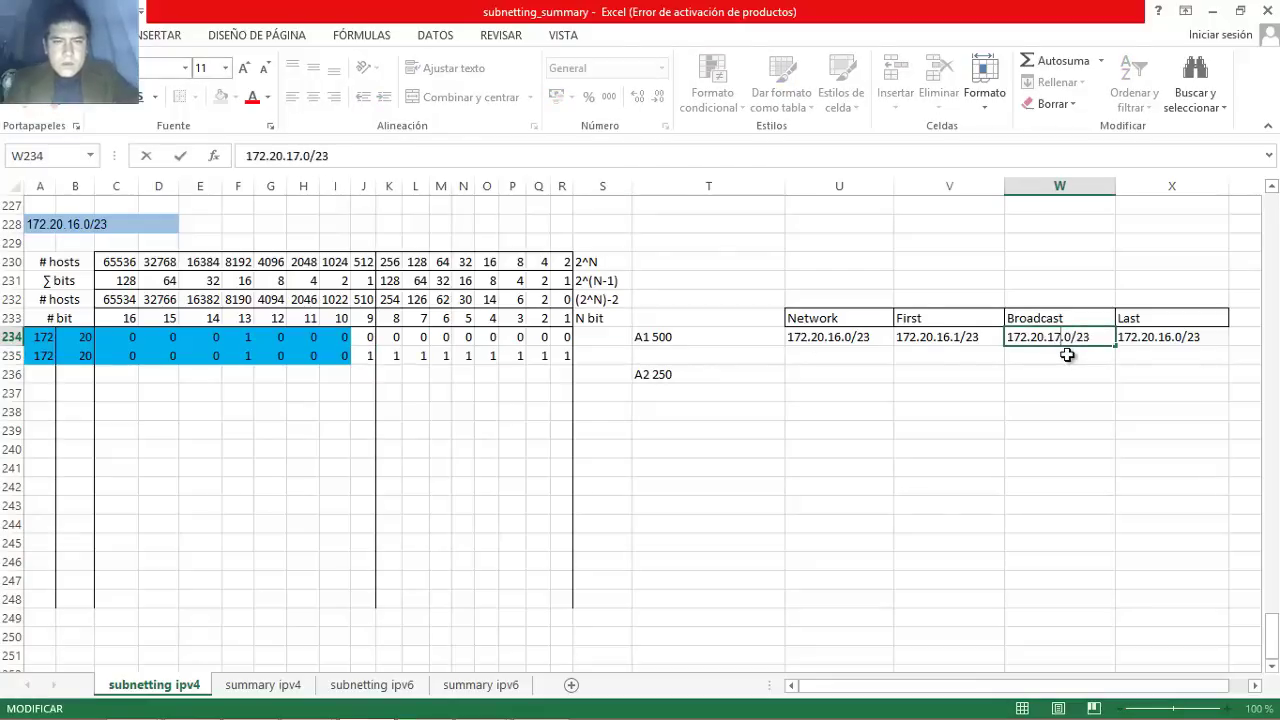
key(Right)
key(Delete)
text(255)
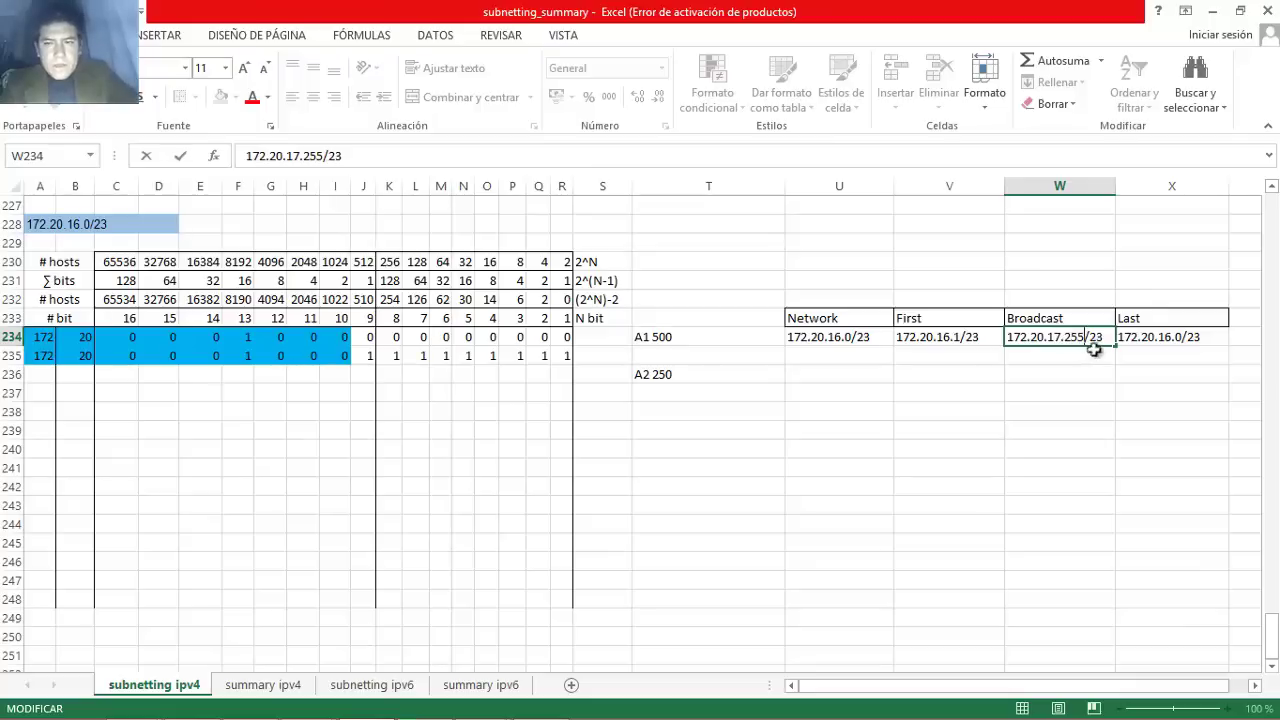
Change the last host address for A1 in X234 to 172.20.17.254/23.
click(1149, 337)
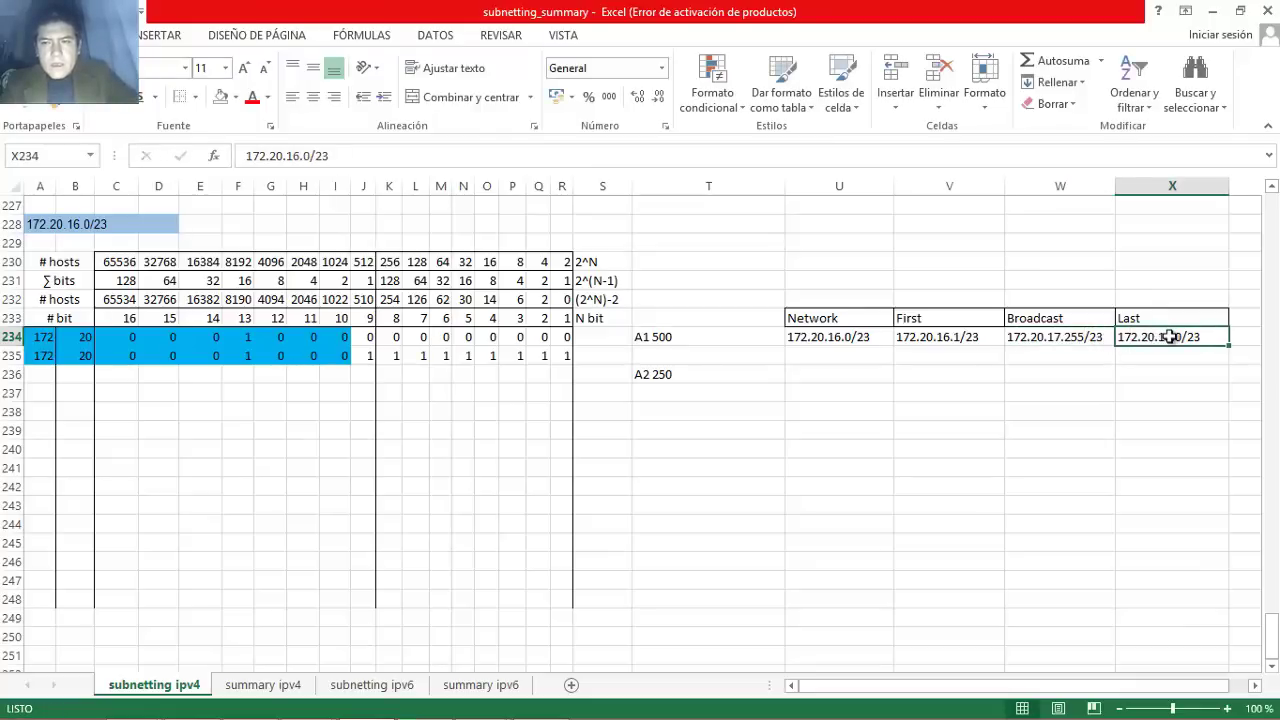
double_click(1172, 337)
key(BackSpace)
text(7)
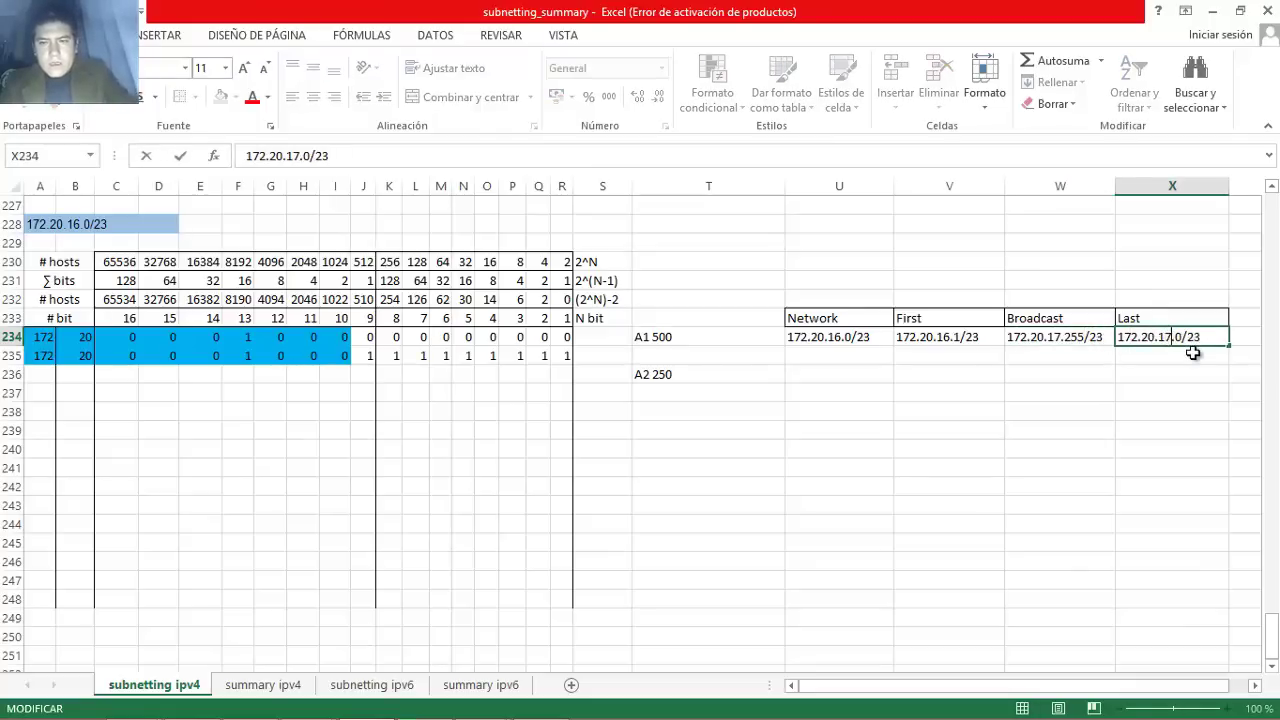
key(Right)
key(Delete)
text(25)
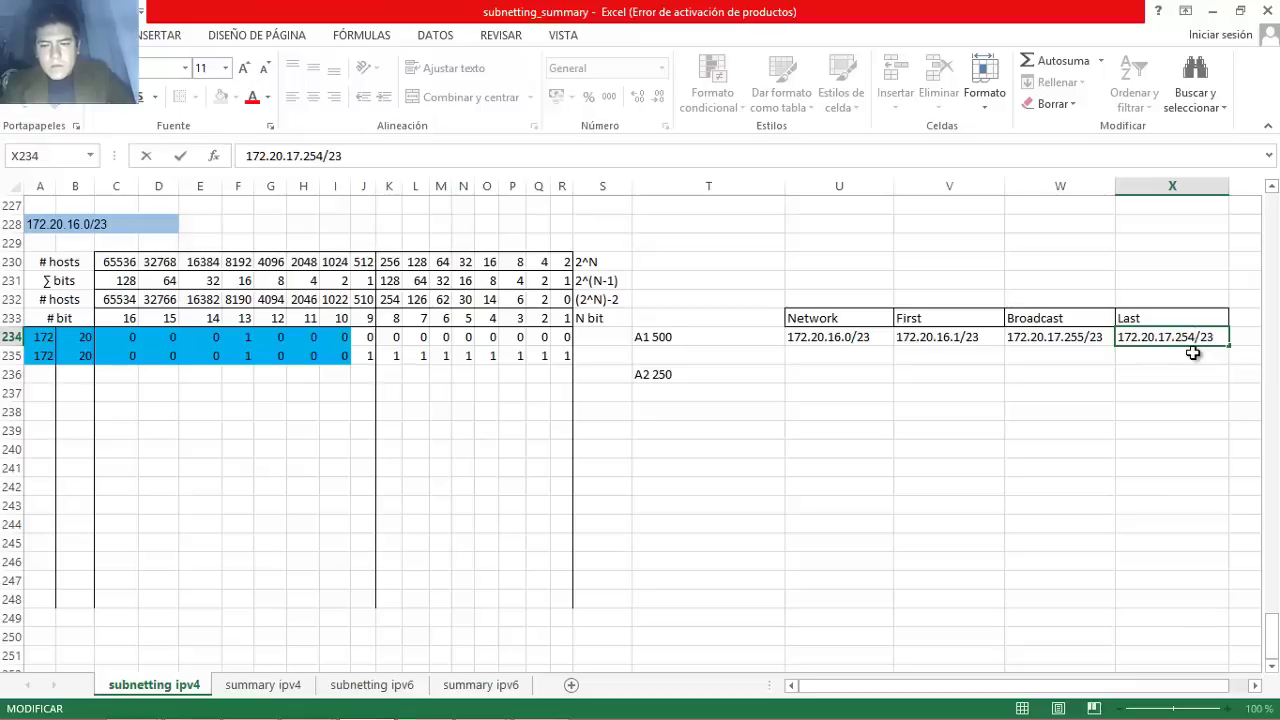
key(Return)
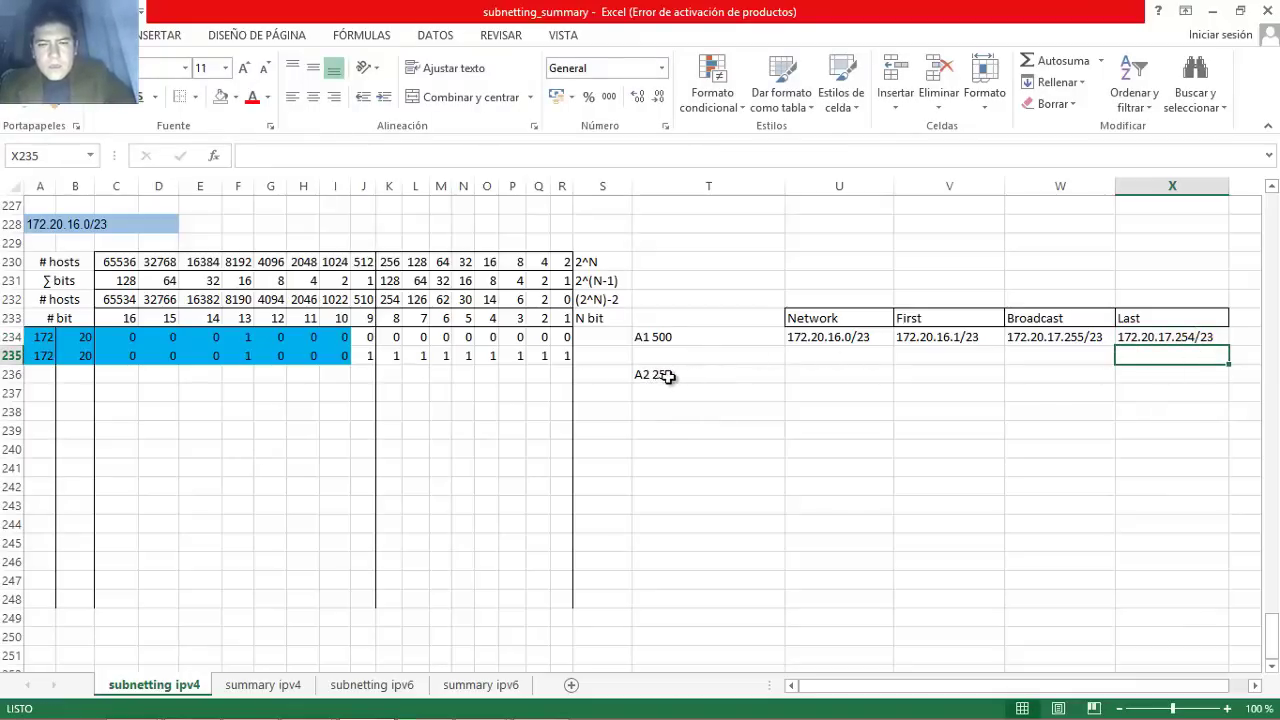
Start the A2 network row by entering the octets 172 and 20 in A236 and B236.
double_click(46, 376)
text(172)
key(Tab)
text(20)
key(Tab)
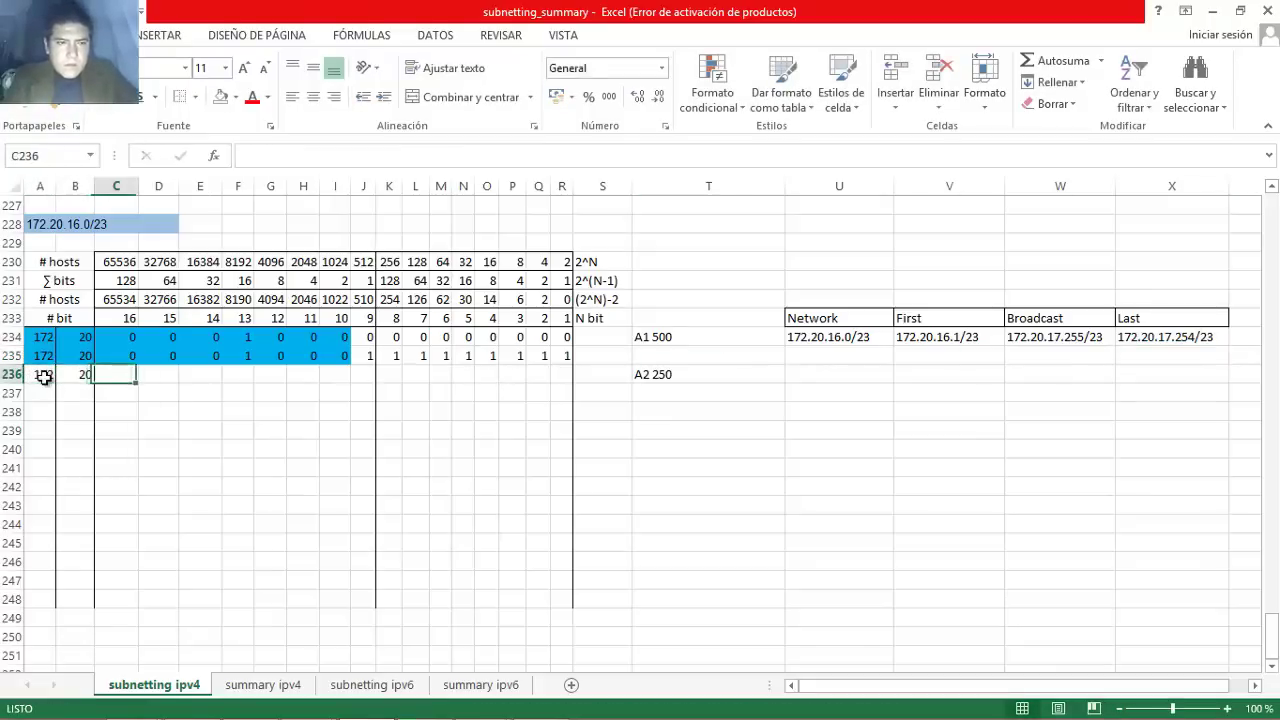
Enter the bits 0001001 across C236:I236 and fill J236:R236 with zeros.
text(0)
key(Tab)
key(Tab)
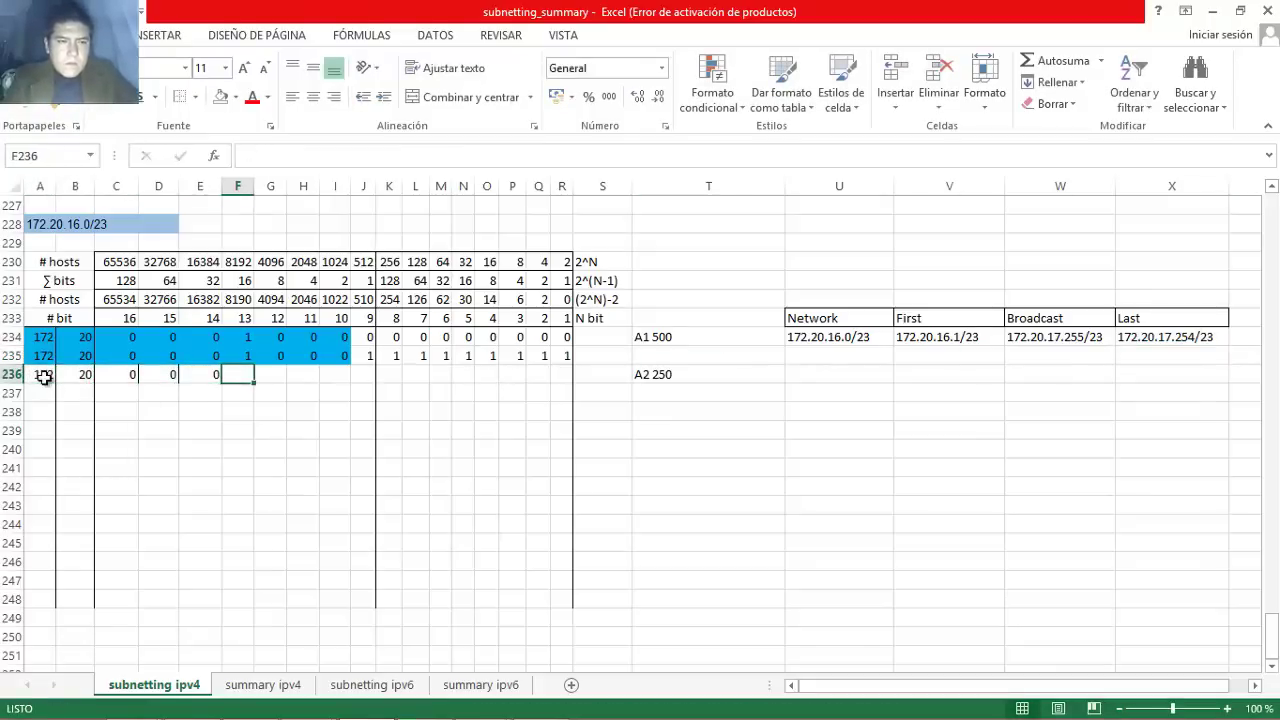
text(1)
key(Tab)
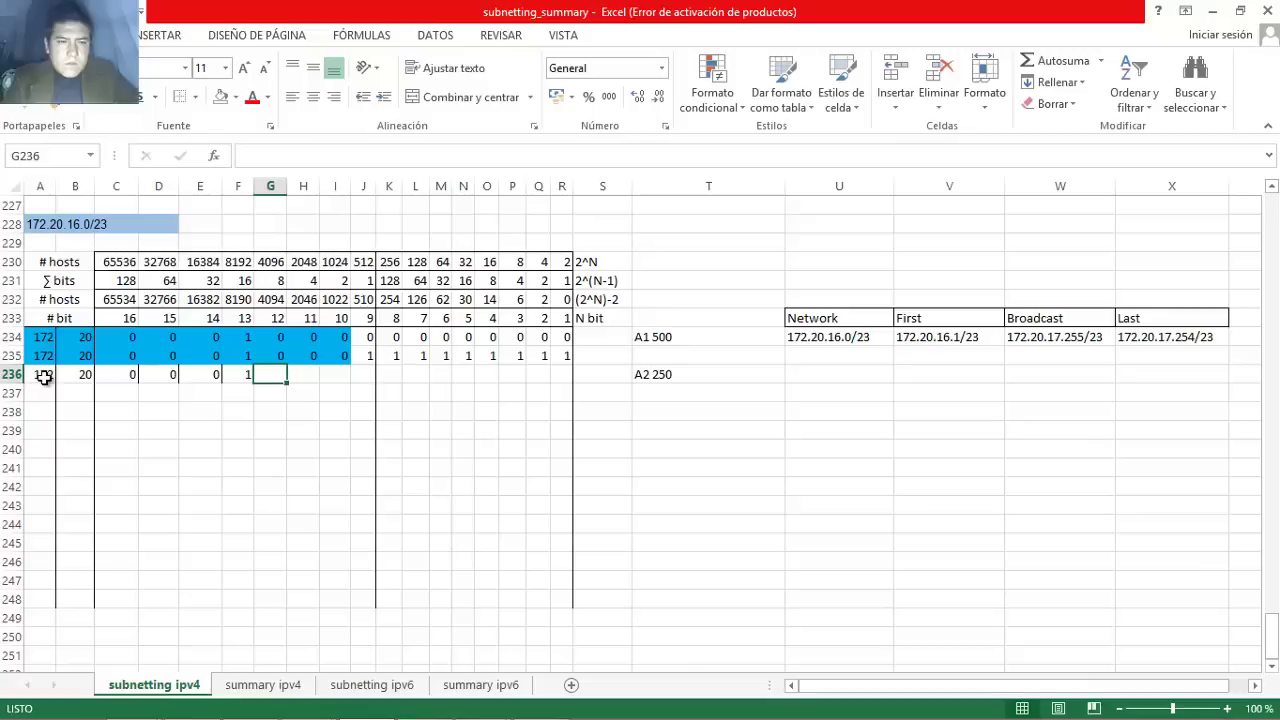
text(0)
key(Tab)
text(0)
key(Tab)
text(1)
key(Tab)
text(0	0	0	0	0	0	0	0	0)
key(Tab)
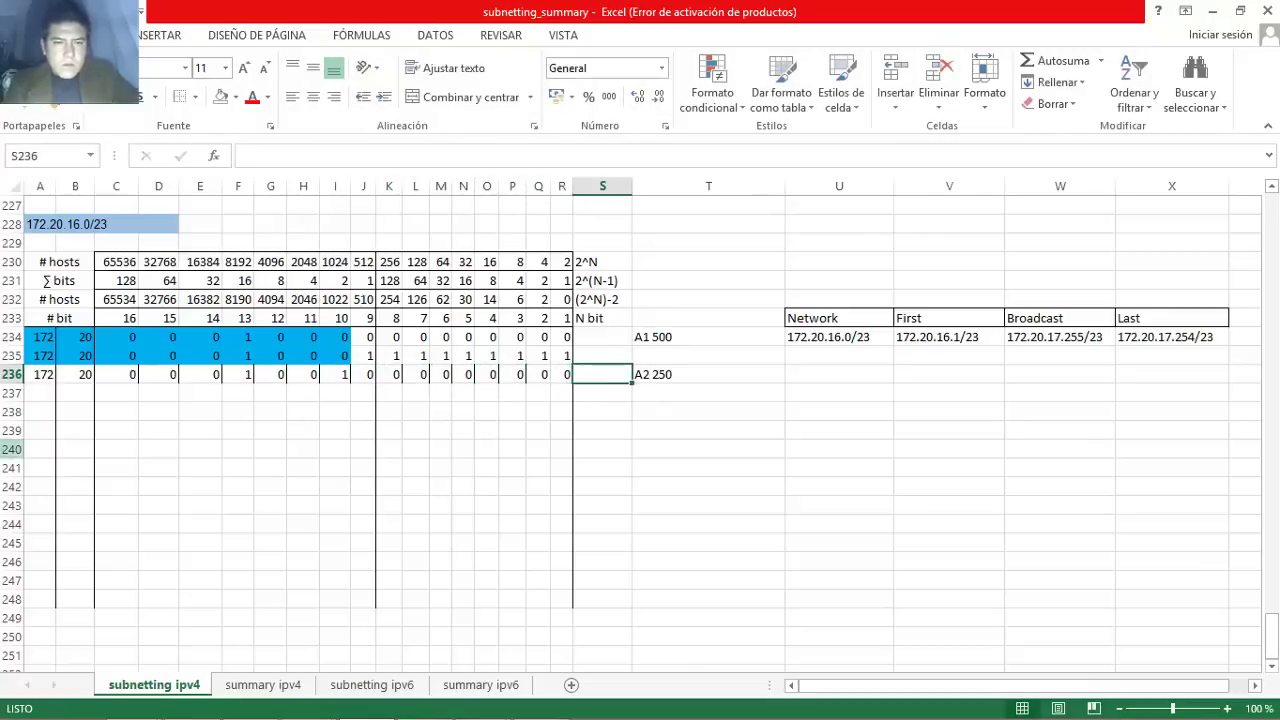
Shade the A2 network portion A236:J236 with the same light blue fill as the rows above.
drag(148, 374, 340, 376)
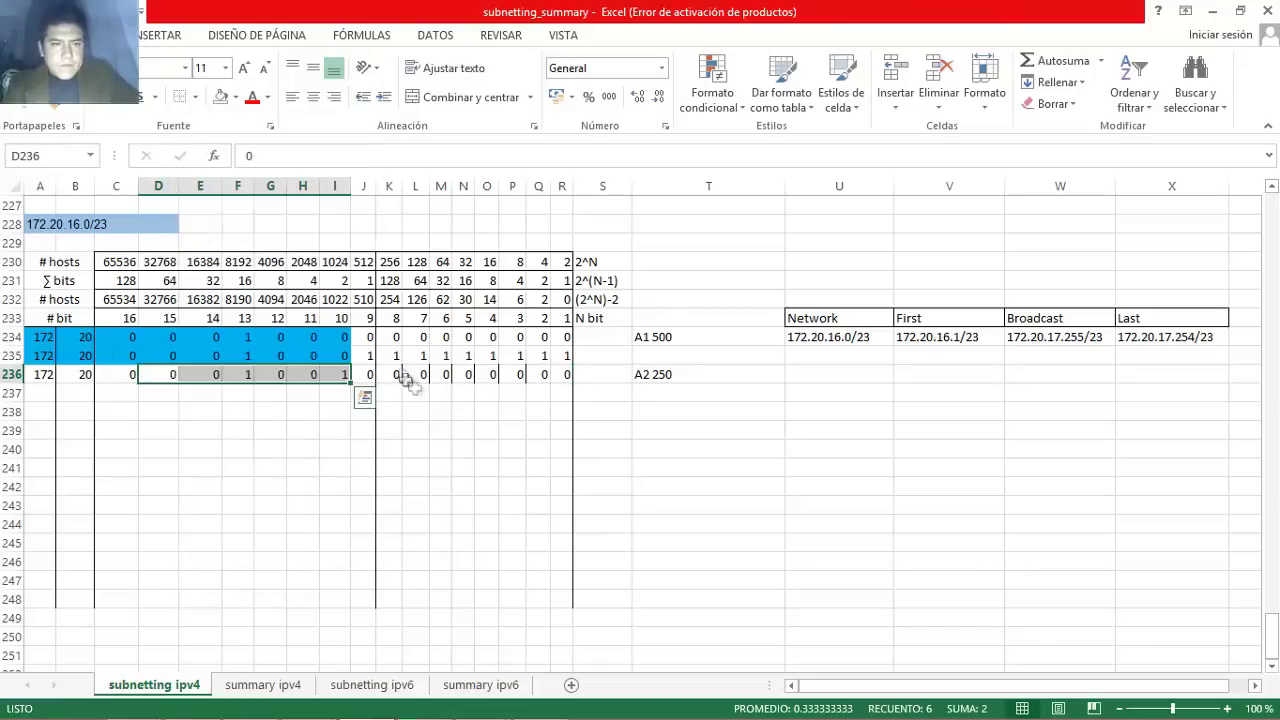
drag(420, 378, 512, 376)
click(283, 376)
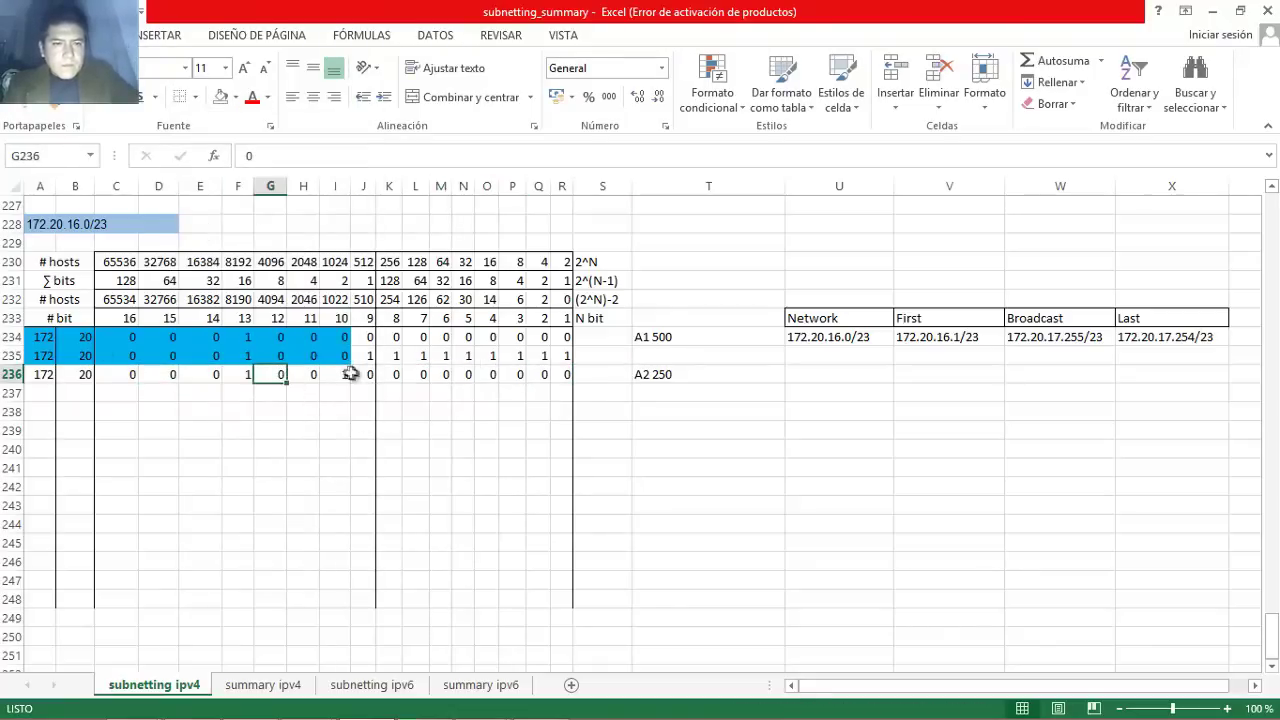
click(342, 374)
click(662, 374)
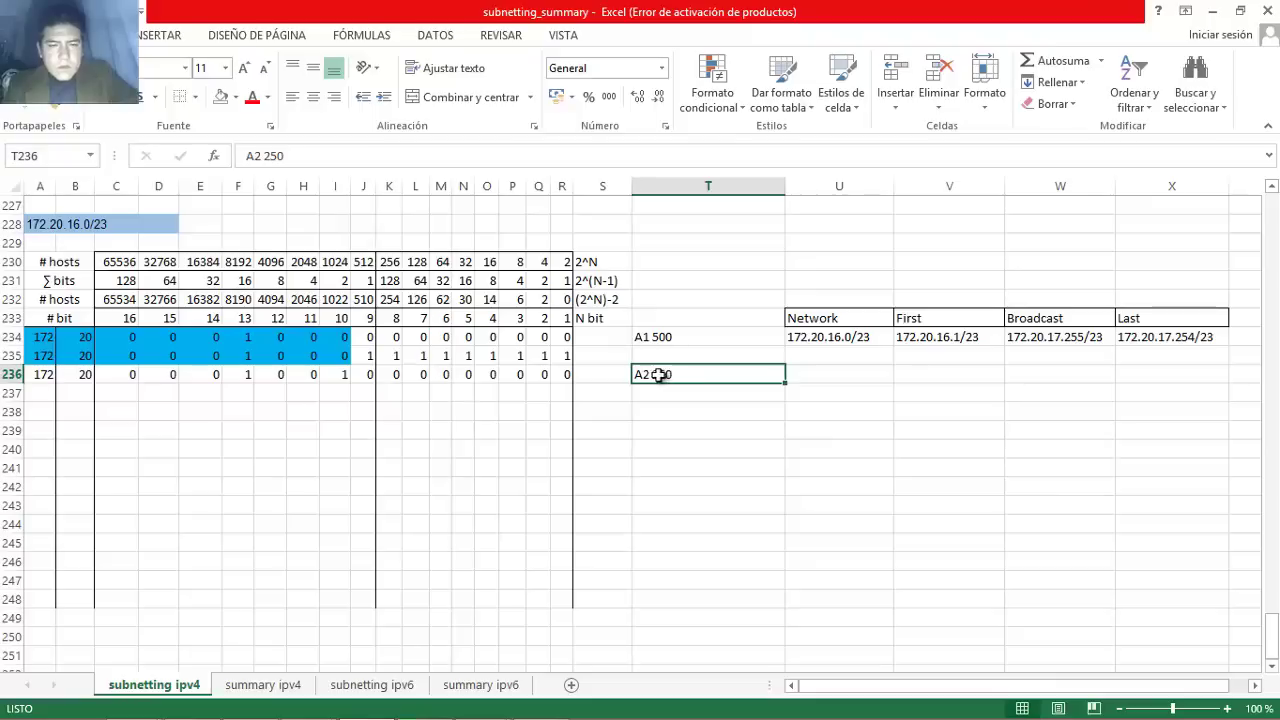
drag(388, 298, 47, 380)
click(236, 97)
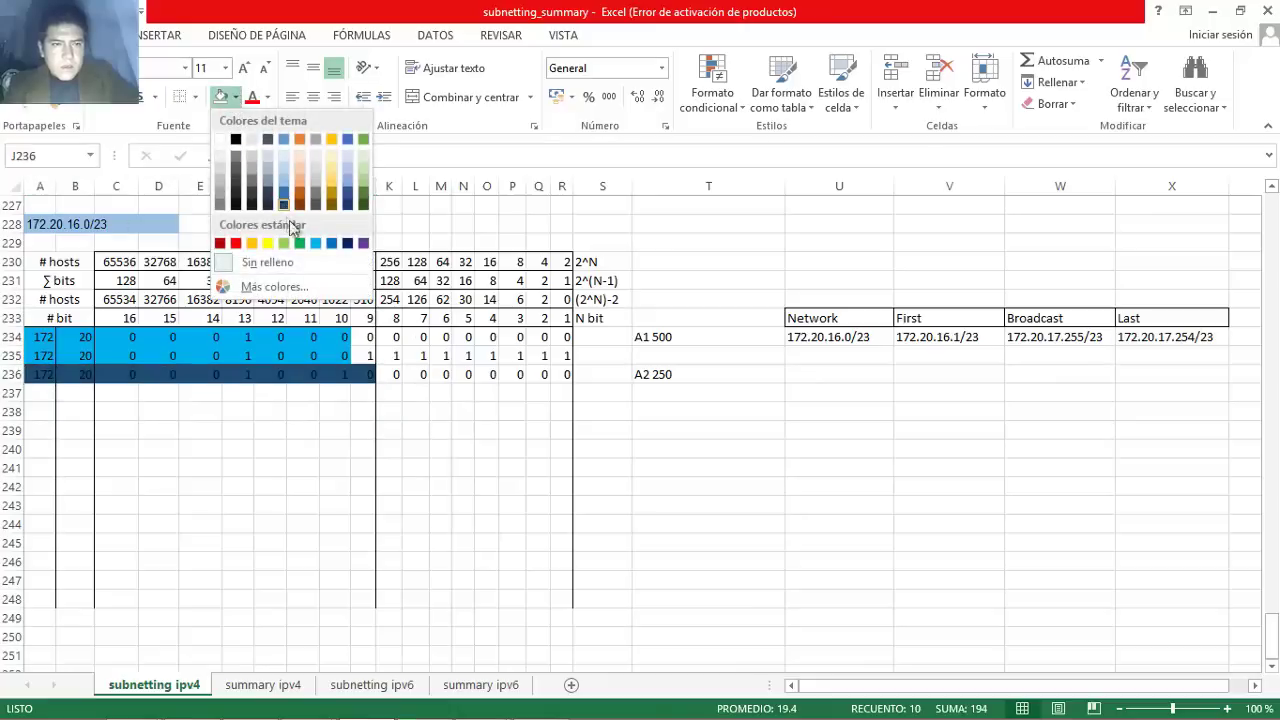
click(315, 242)
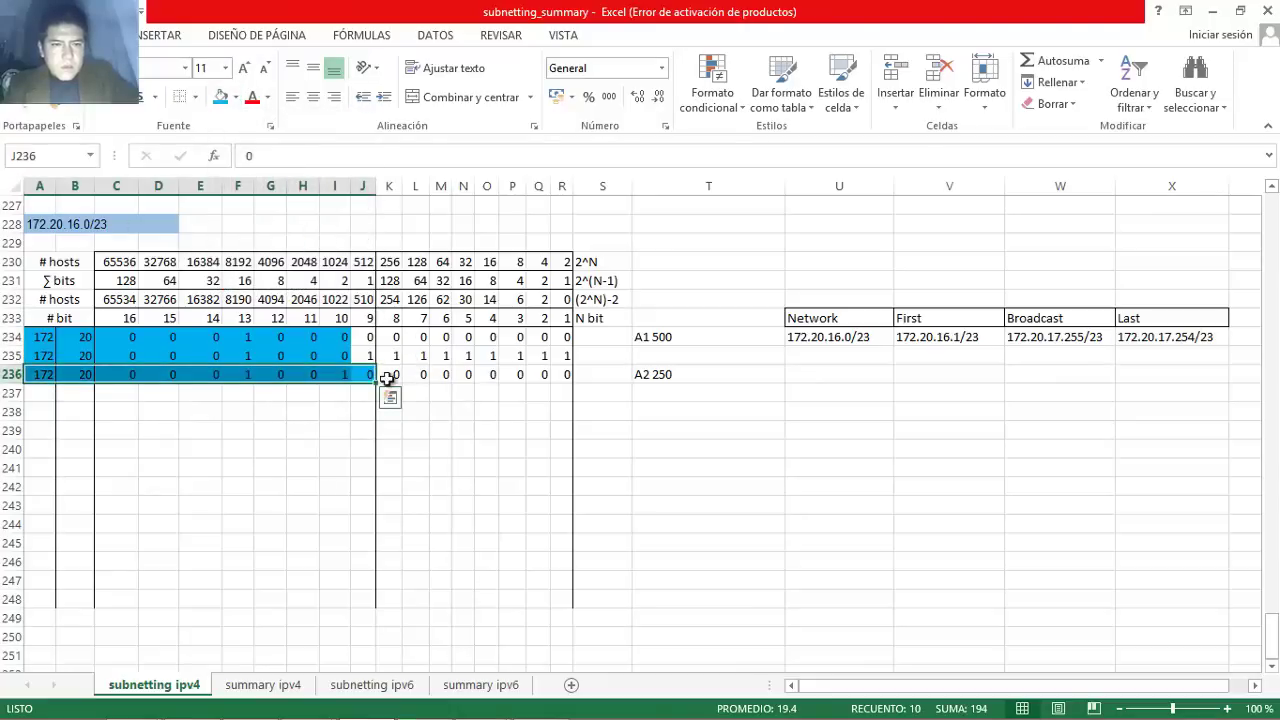
Copy the shaded network portion A236:J236 down to row 237 and set the eight host bits in K237:R237 to 1.
drag(376, 383, 391, 392)
click(390, 394)
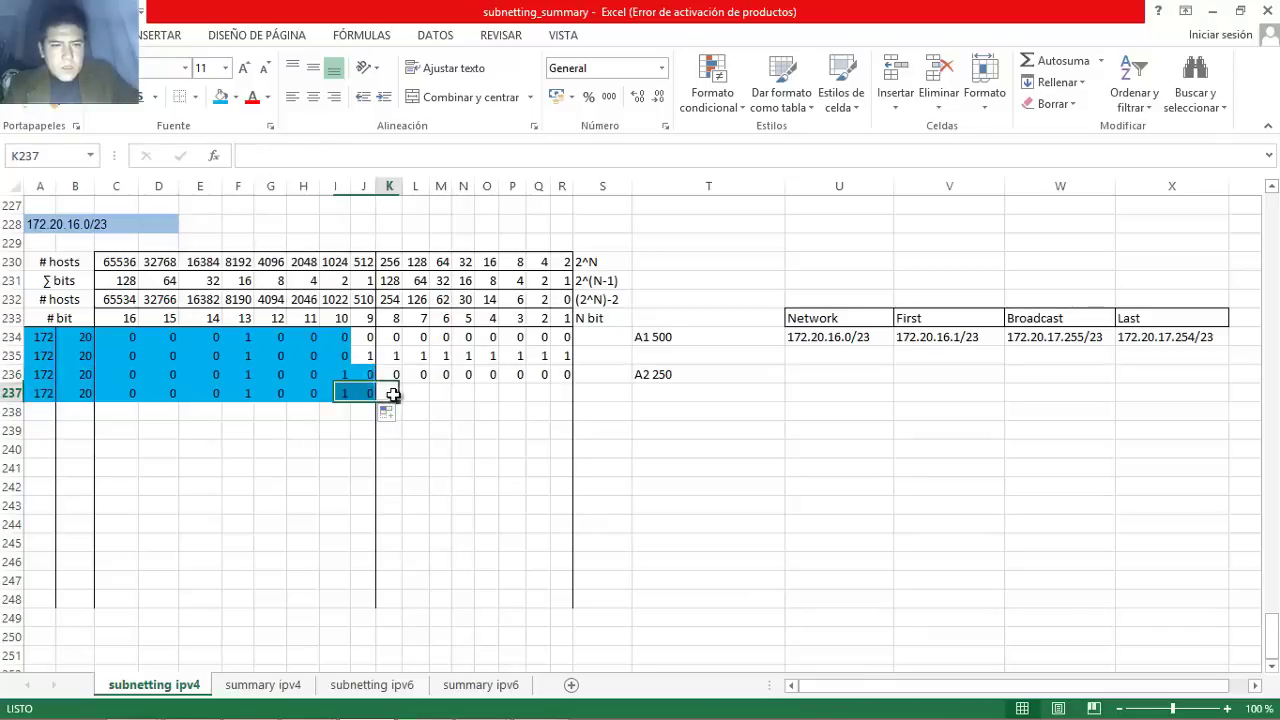
click(415, 394)
text(1)
key(Tab)
text(1	1	1	1)
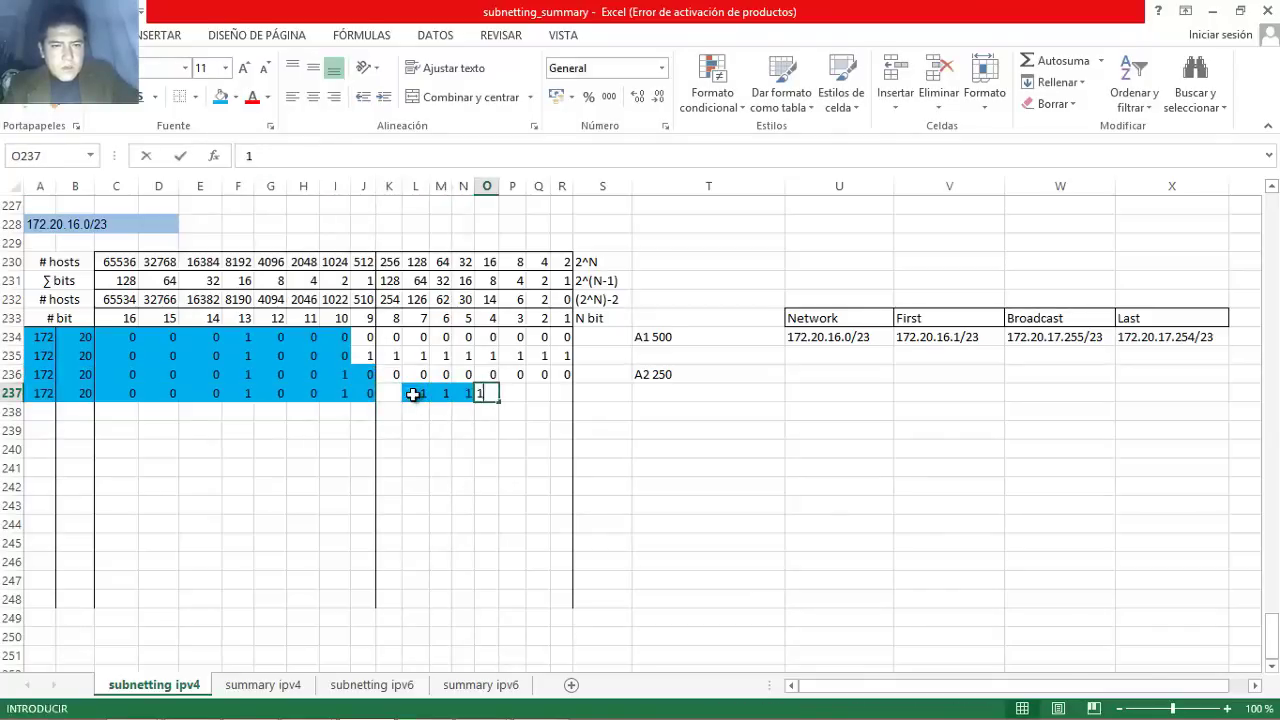
text(	1	1)
key(Tab)
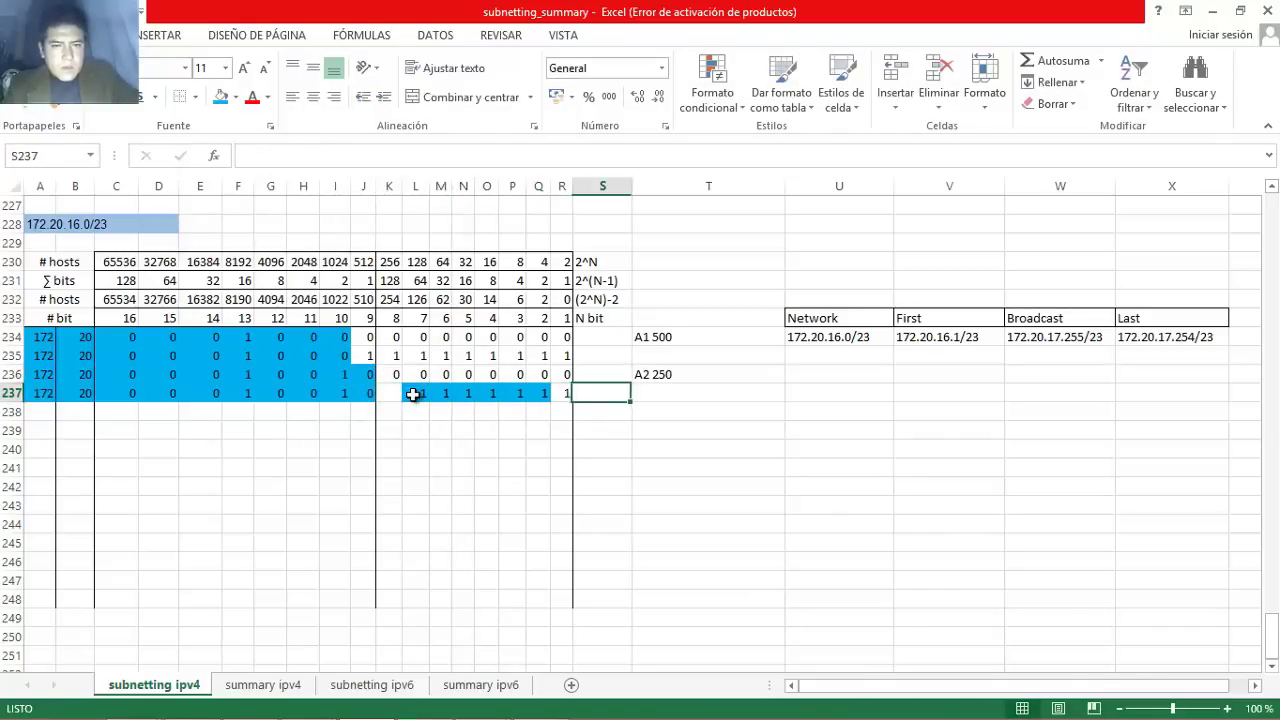
text(1)
Remove the blue fill from the host bits in L237:Q237.
key(Escape)
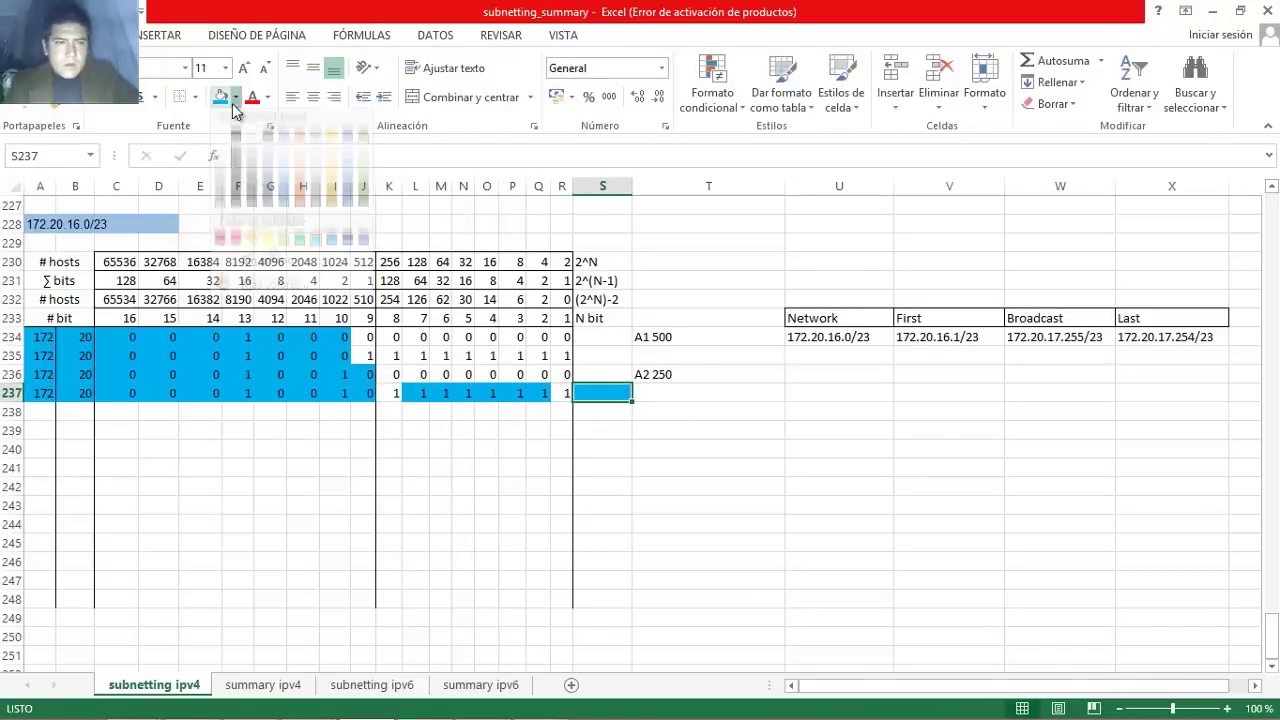
drag(414, 393, 545, 393)
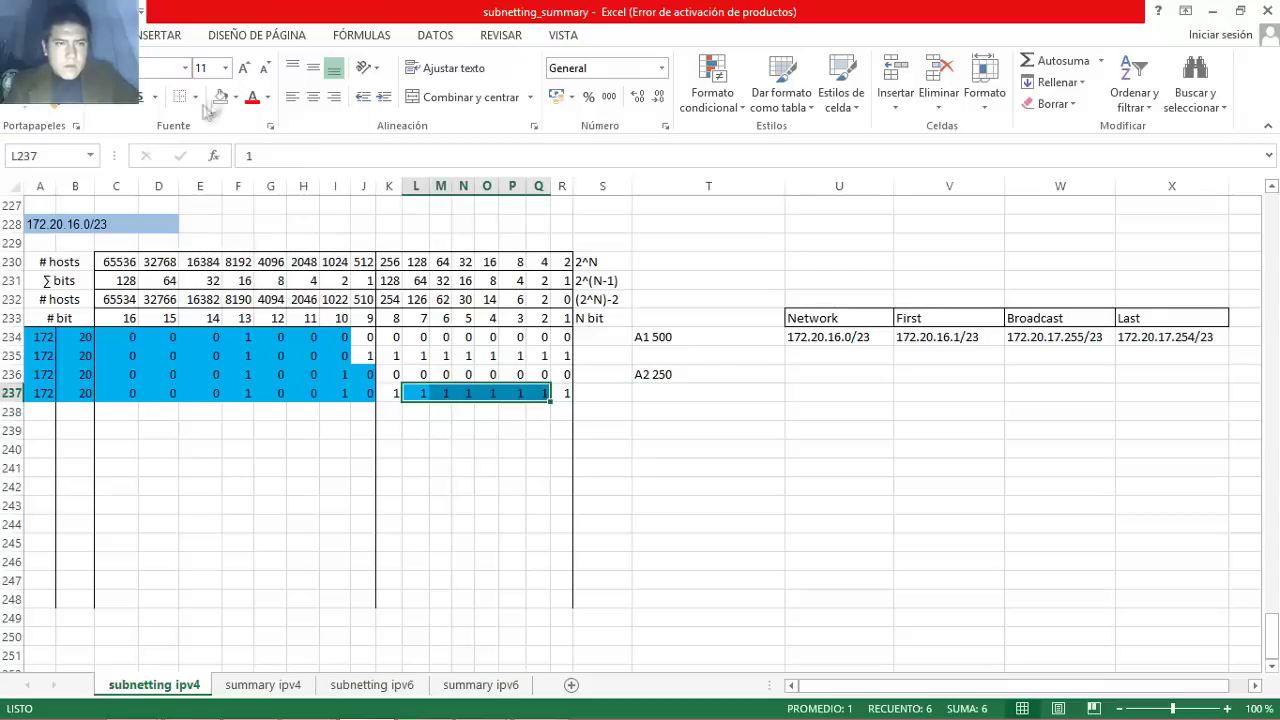
Copy the A1 broadcast address from W234 into the A2 Network cell U236.
click(1080, 337)
key(ctrl+c)
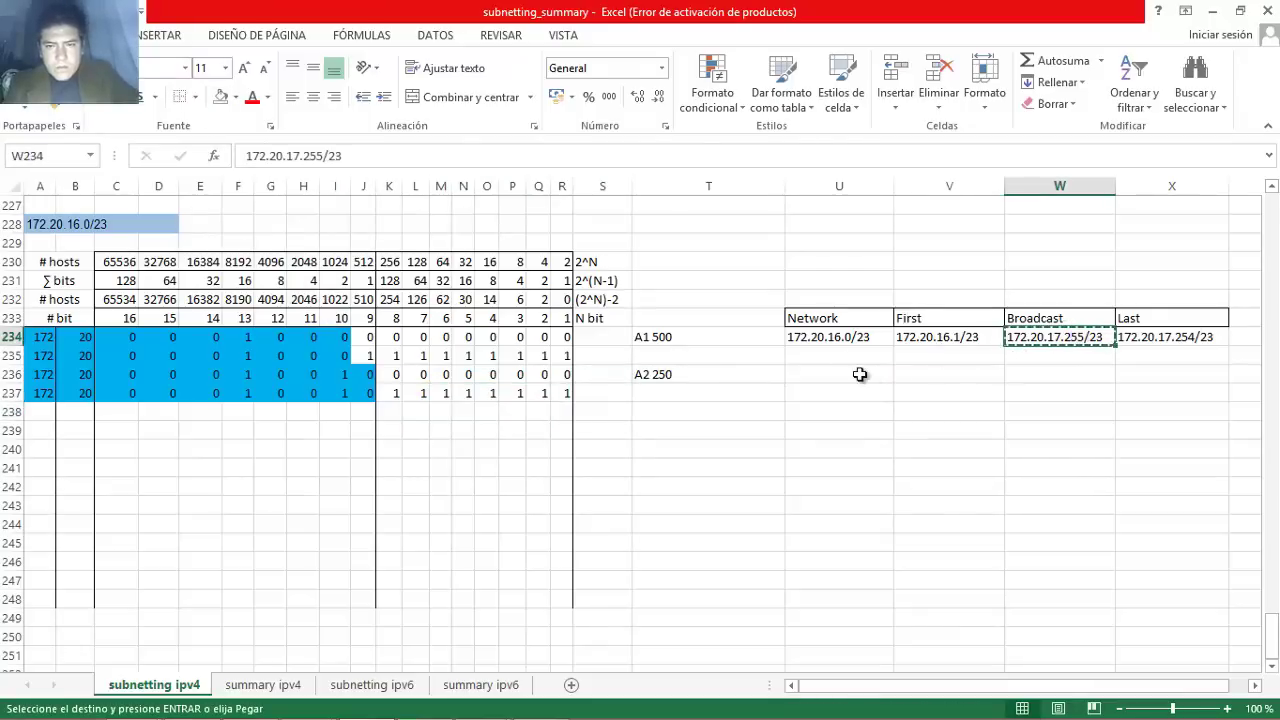
click(849, 374)
key(ctrl+v)
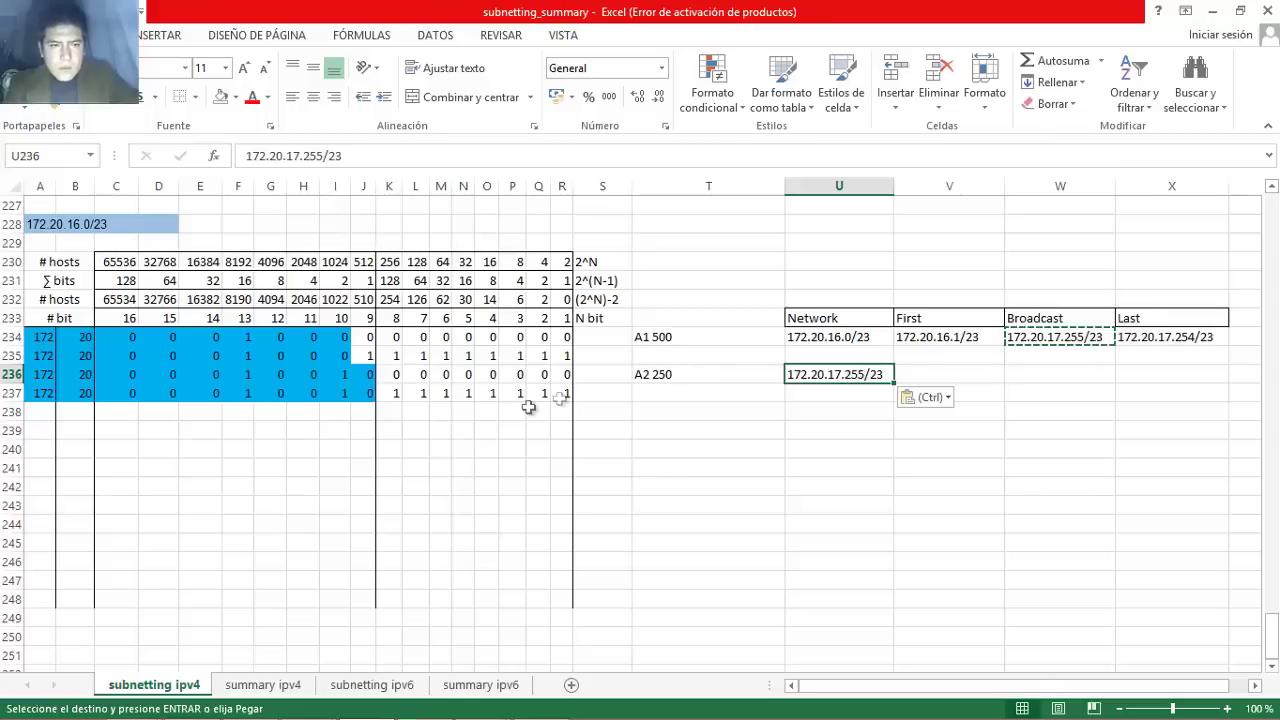
Change the A2 network address in U236 to 172.20.18.0/24, based on the bits set in row 236.
click(240, 372)
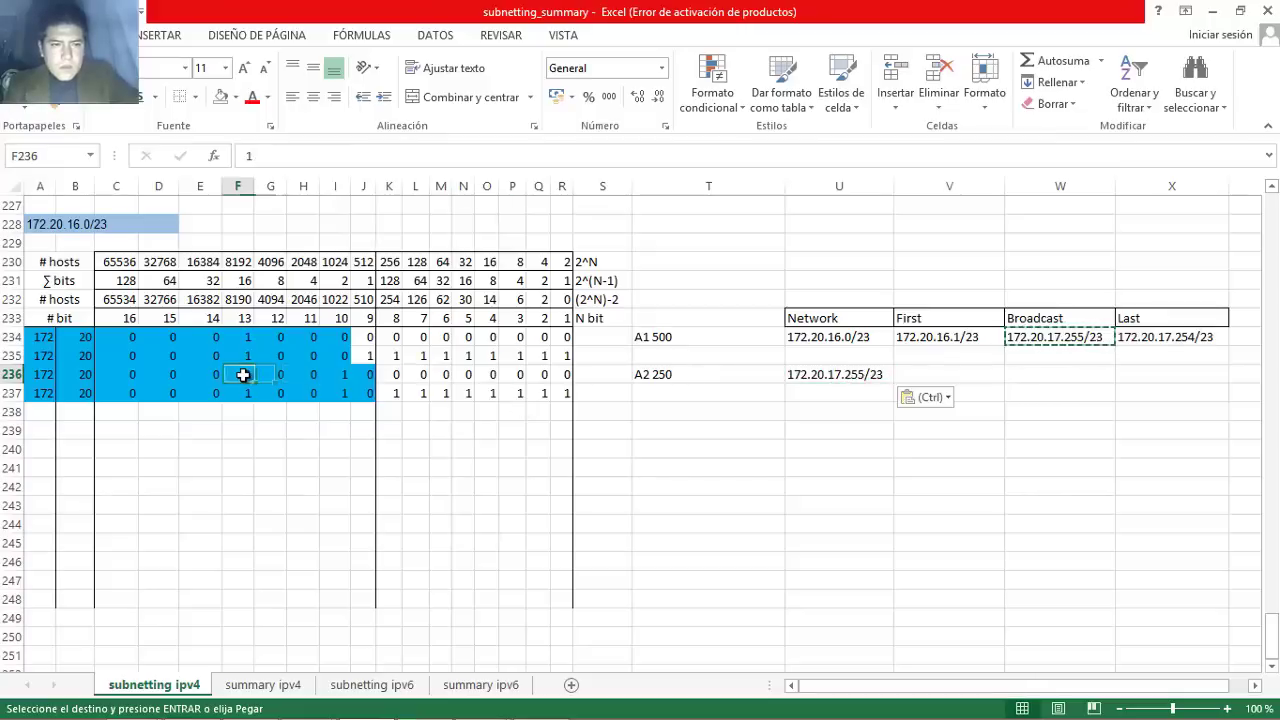
click(344, 373)
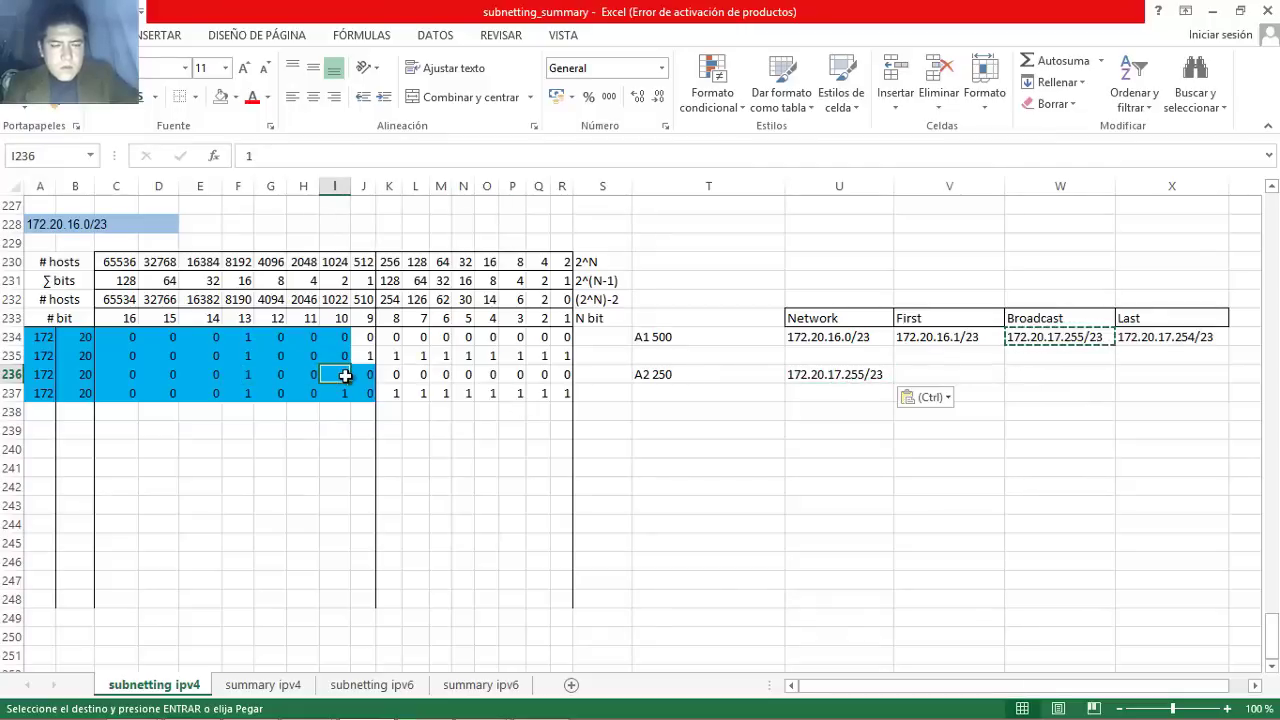
click(250, 376)
click(339, 374)
double_click(843, 375)
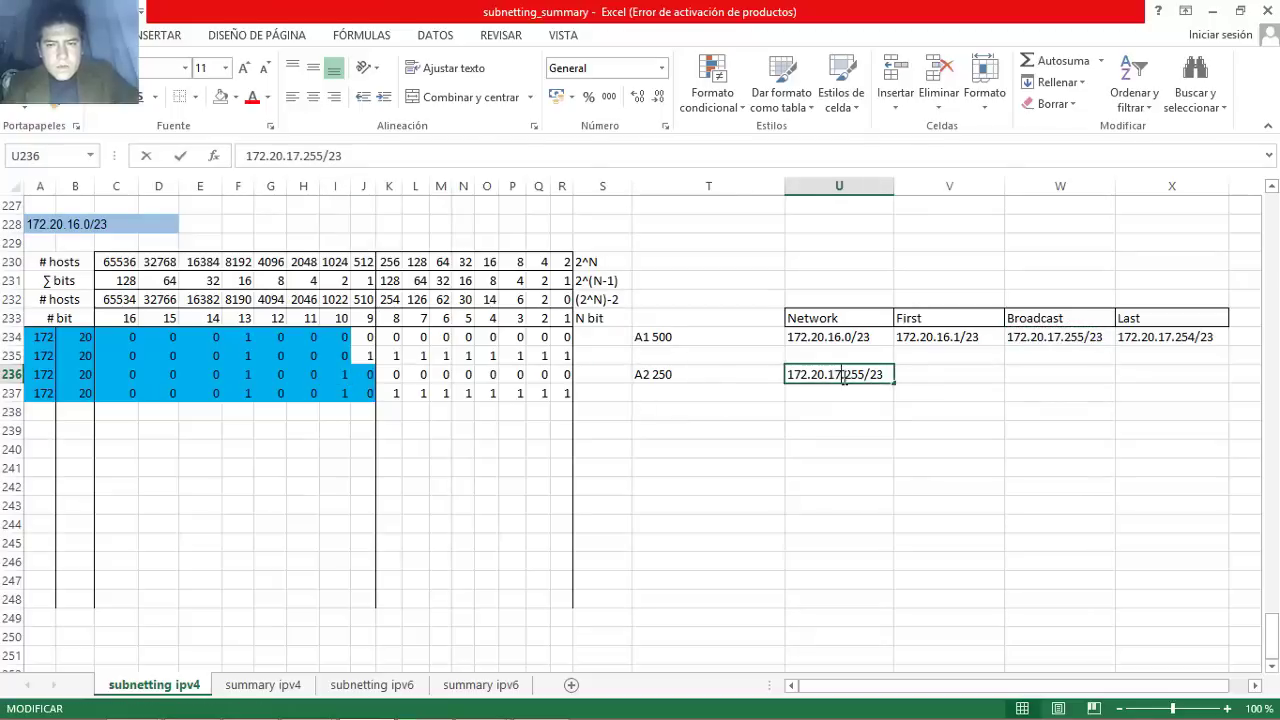
key(BackSpace)
text(8)
key(BackSpace)
key(BackSpace)
key(BackSpace)
text(0/2)
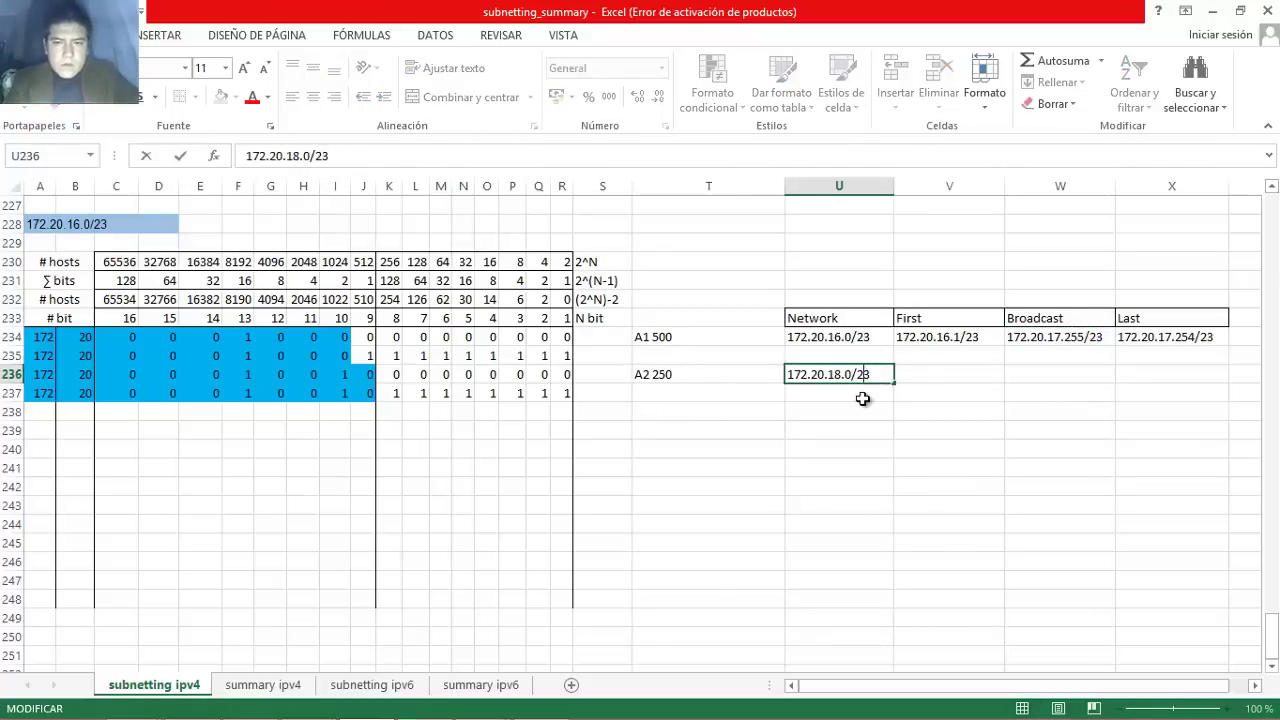
text(4)
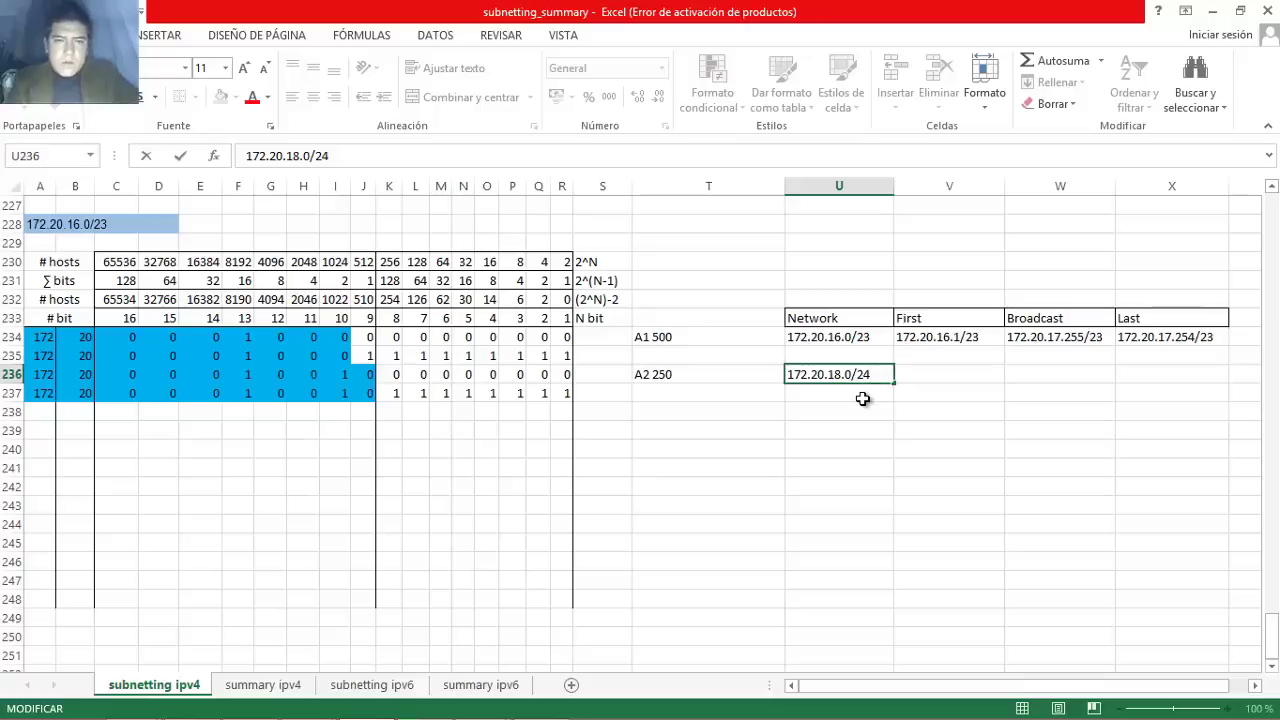
key(Tab)
Copy the A2 network address from U236 into the First, Broadcast and Last cells V236:X236.
key(Left)
key(ctrl+c)
key(Right)
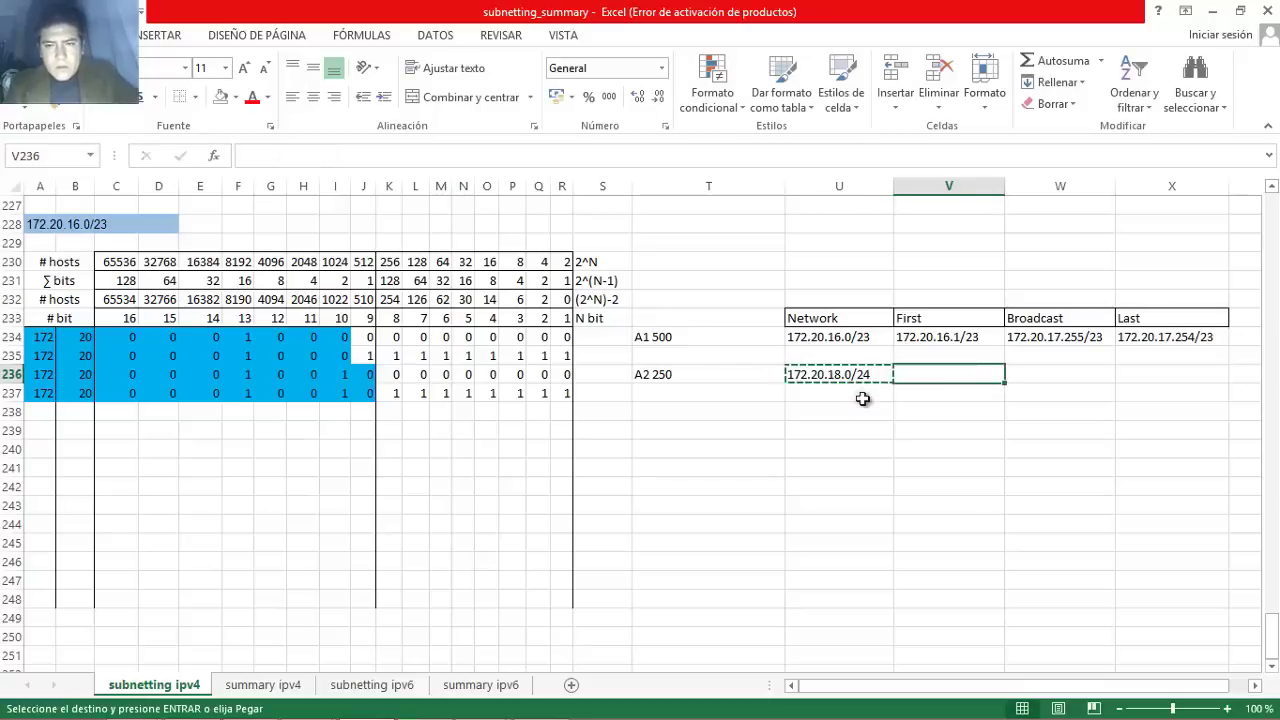
key(ctrl+v)
key(Right)
key(ctrl+v)
key(Right)
key(ctrl+v)
key(Left)
key(Left)
key(Left)
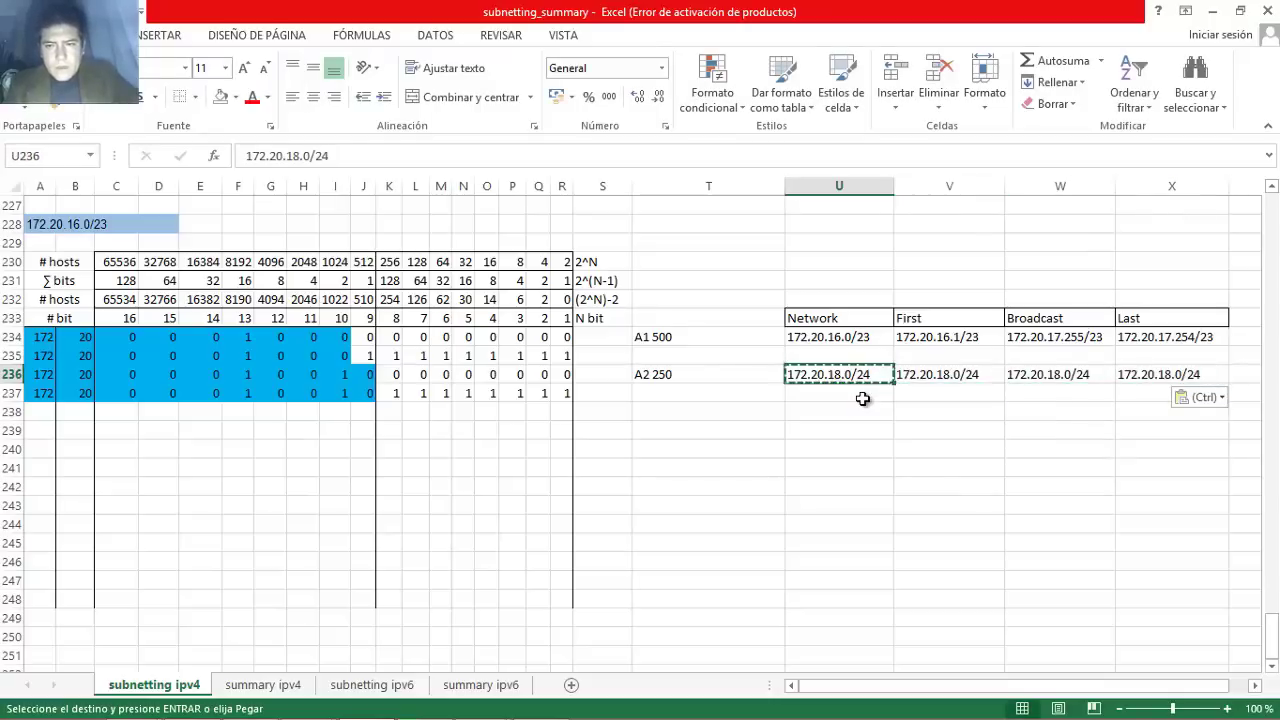
Change the first host address for A2 in V236 to 172.20.18.1/24.
key(Right)
key(Escape)
key(F2)
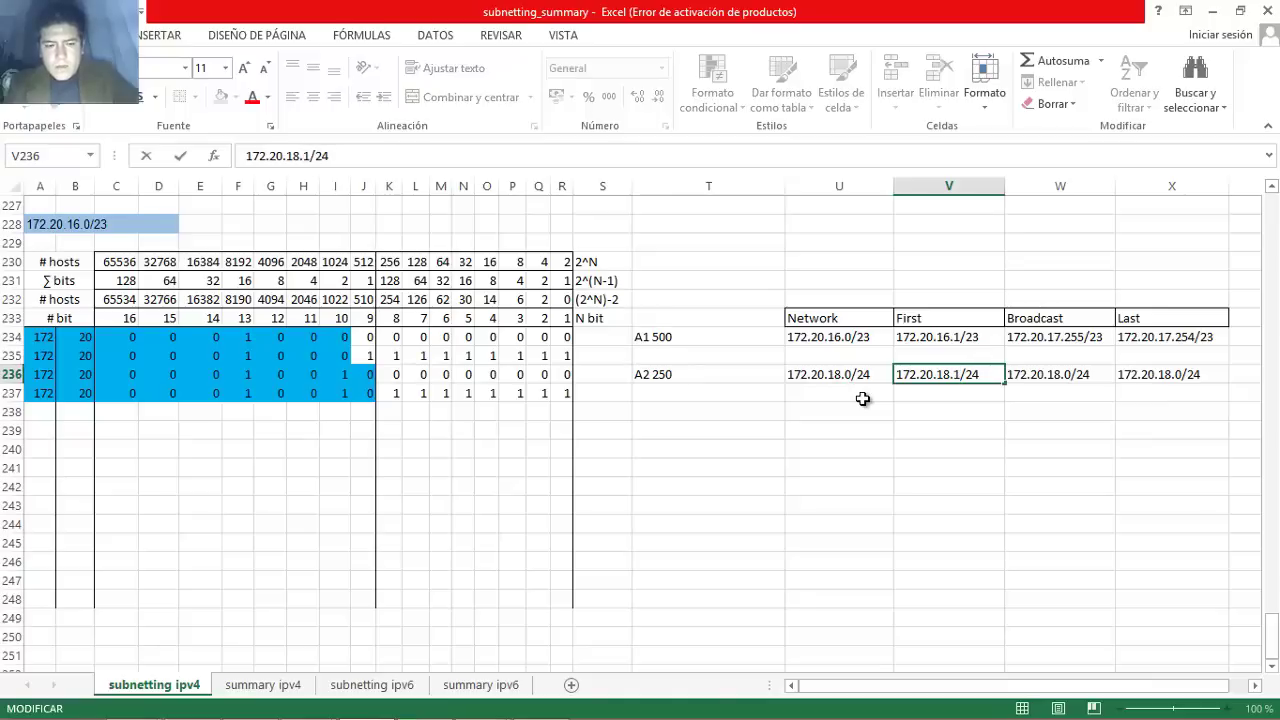
key(Tab)
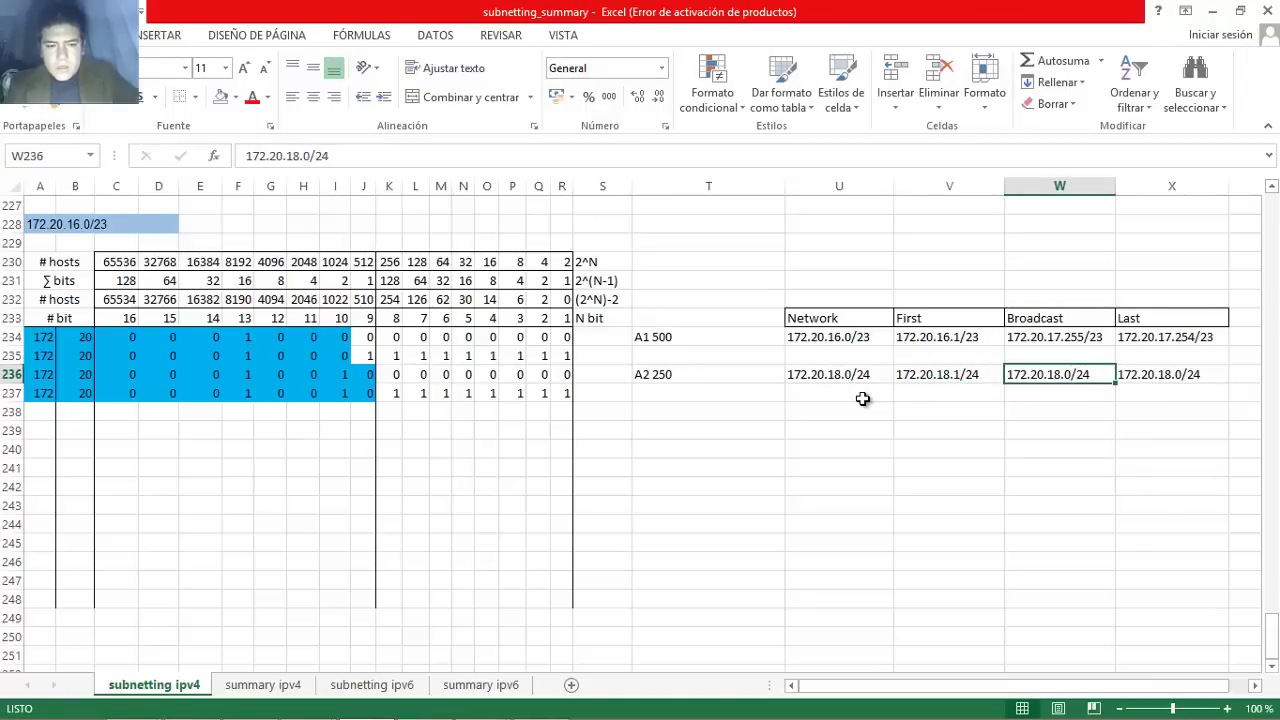
Change the A2 broadcast address in W236 to 172.20.18.255/24.
key(F2)
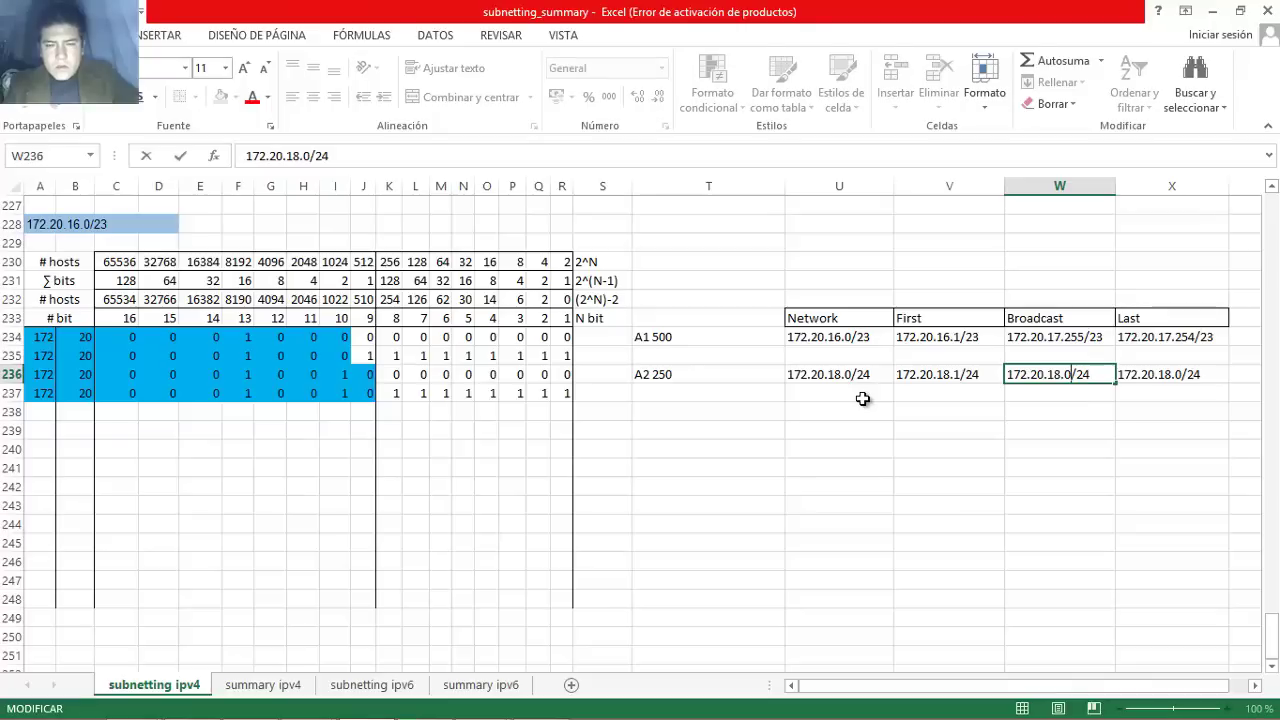
text(55)
key(Tab)
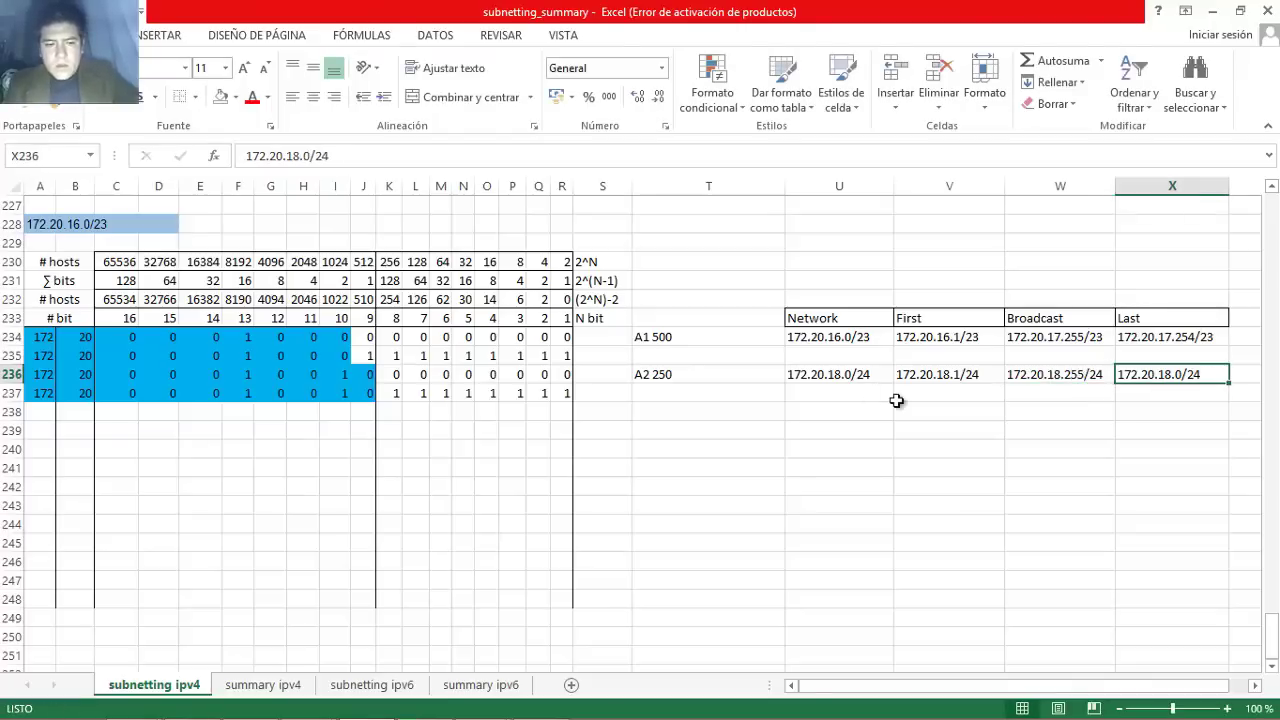
Change the last host address for A2 in X236 to 172.20.18.254/24.
key(F2)
key(BackSpace)
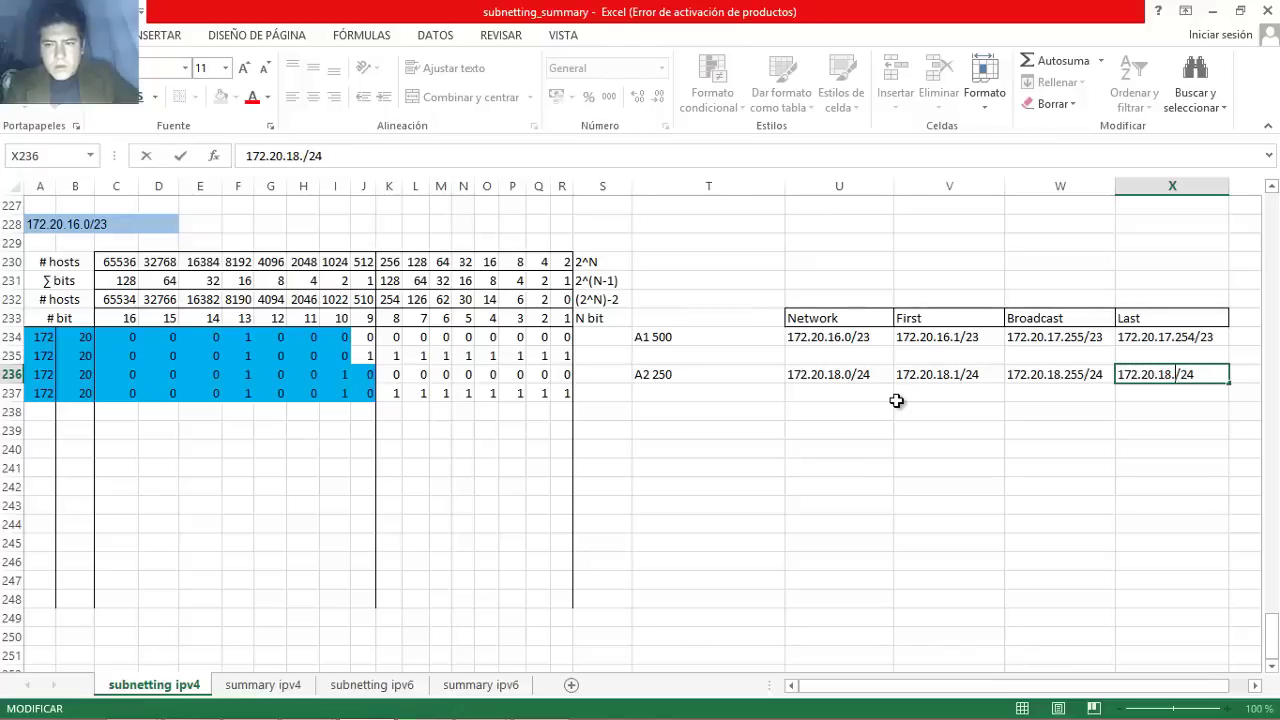
text(254)
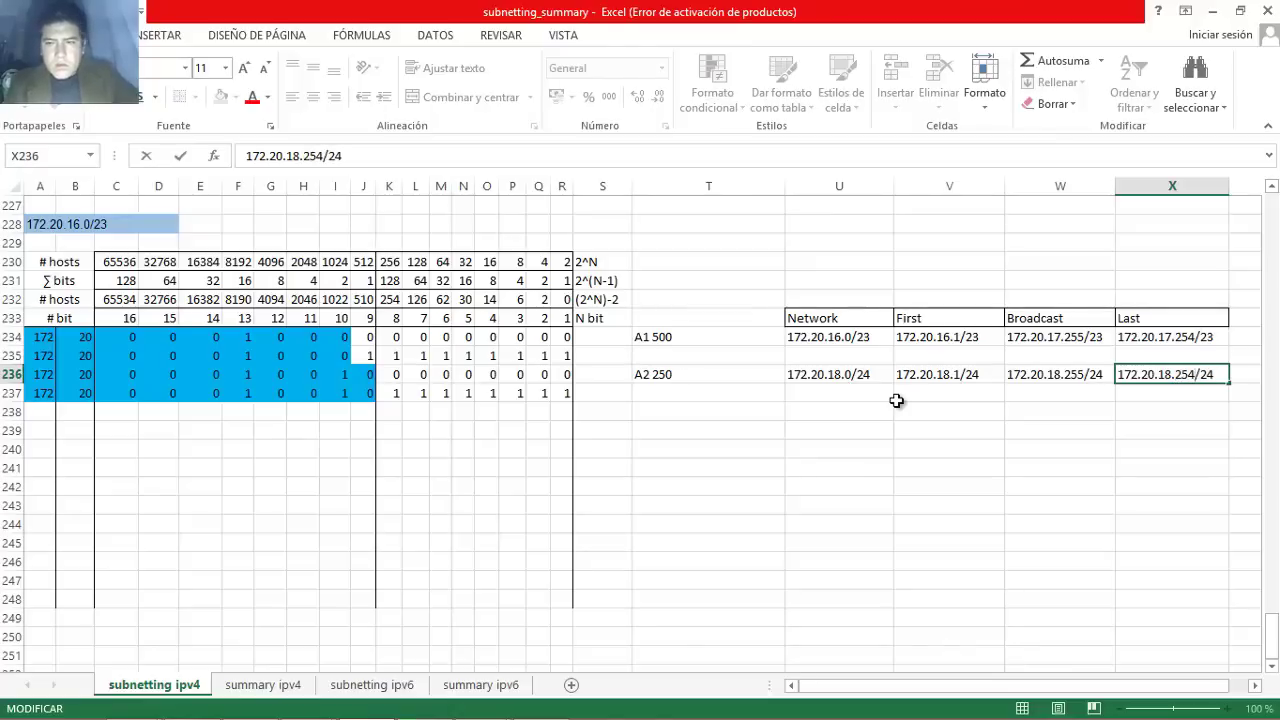
click(897, 401)
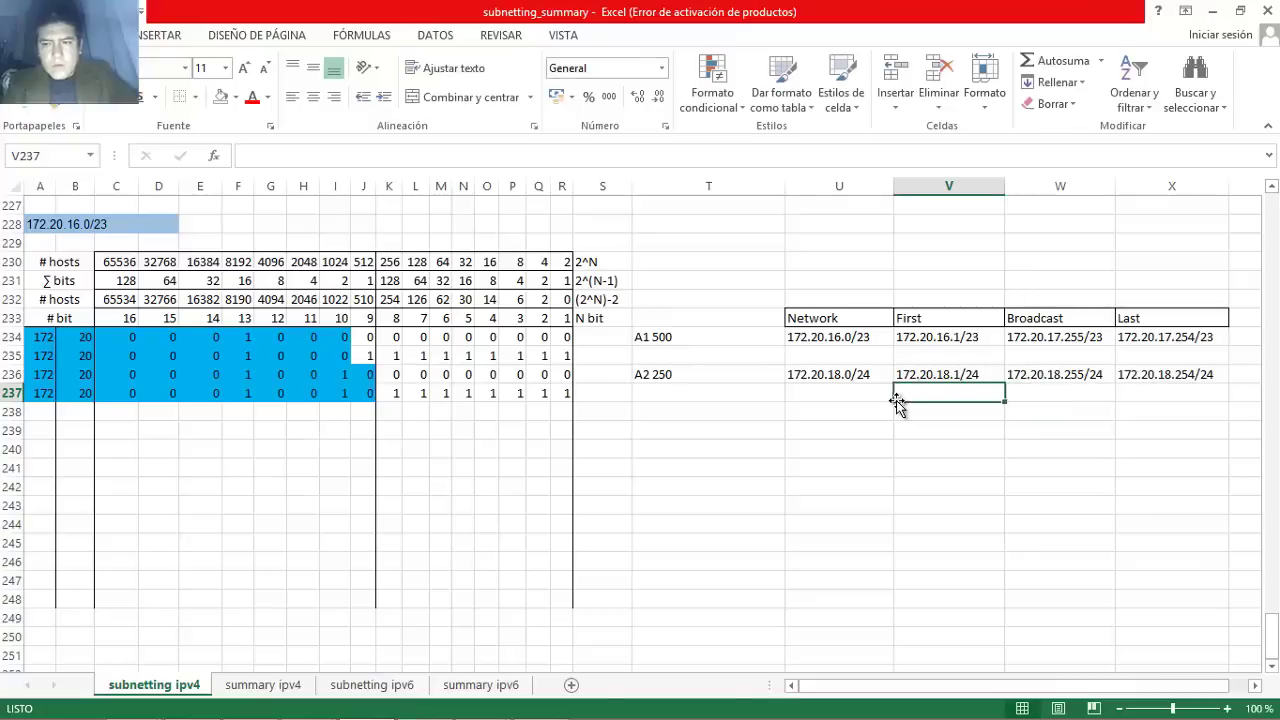
key(Left)
key(Left)
key(Up)
key(Up)
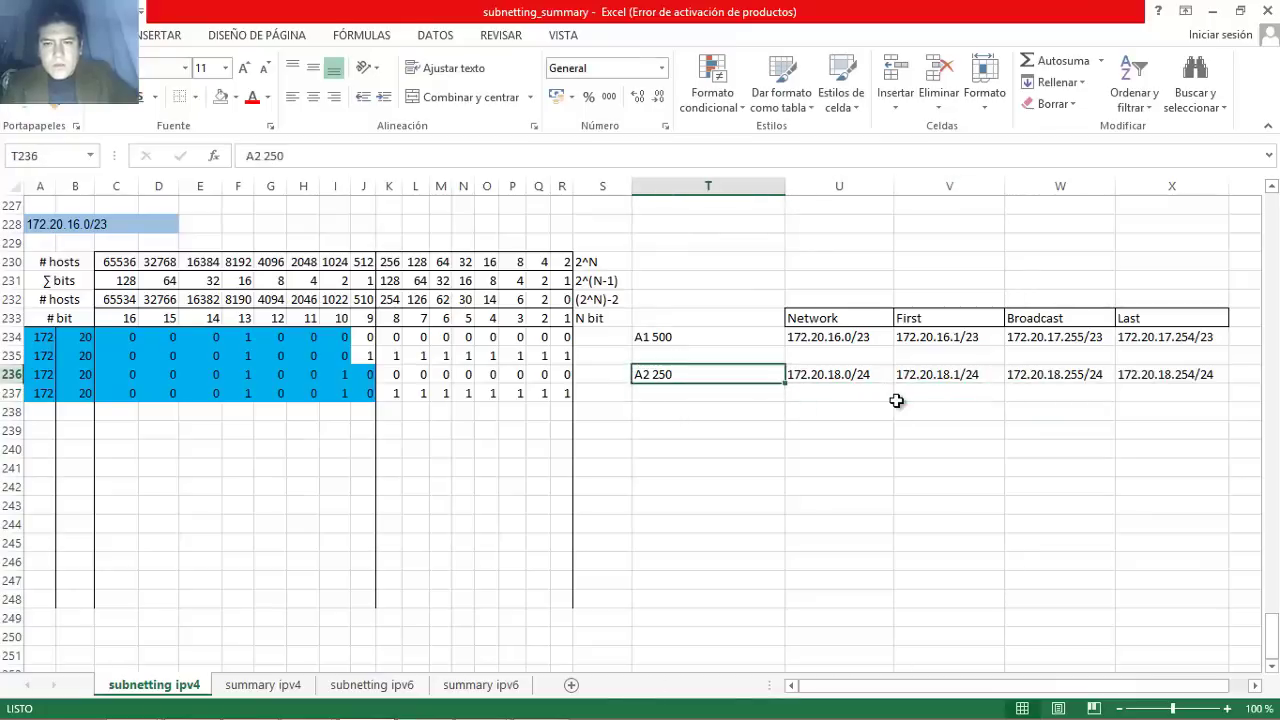
key(Up)
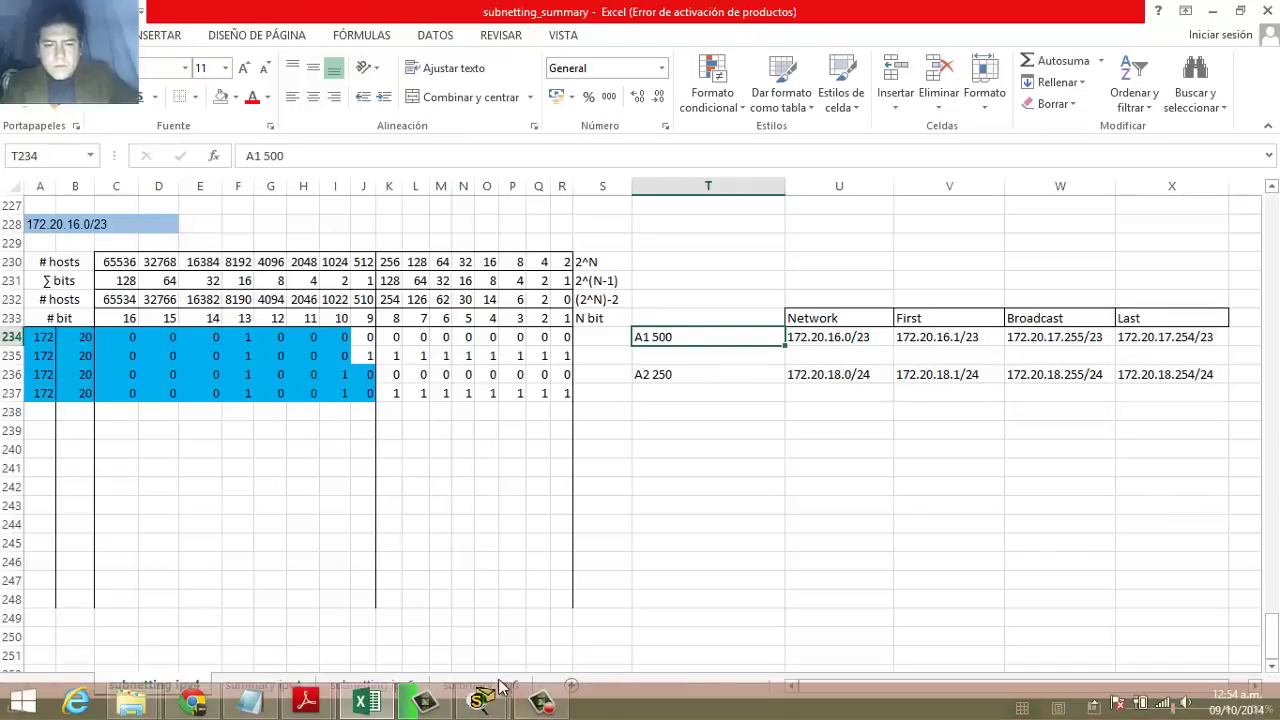
Switch to Packet Tracer and read the activity requirement covering the LAN B1 subnet and the next available subnet for LAN B2.
click(481, 703)
click(409, 625)
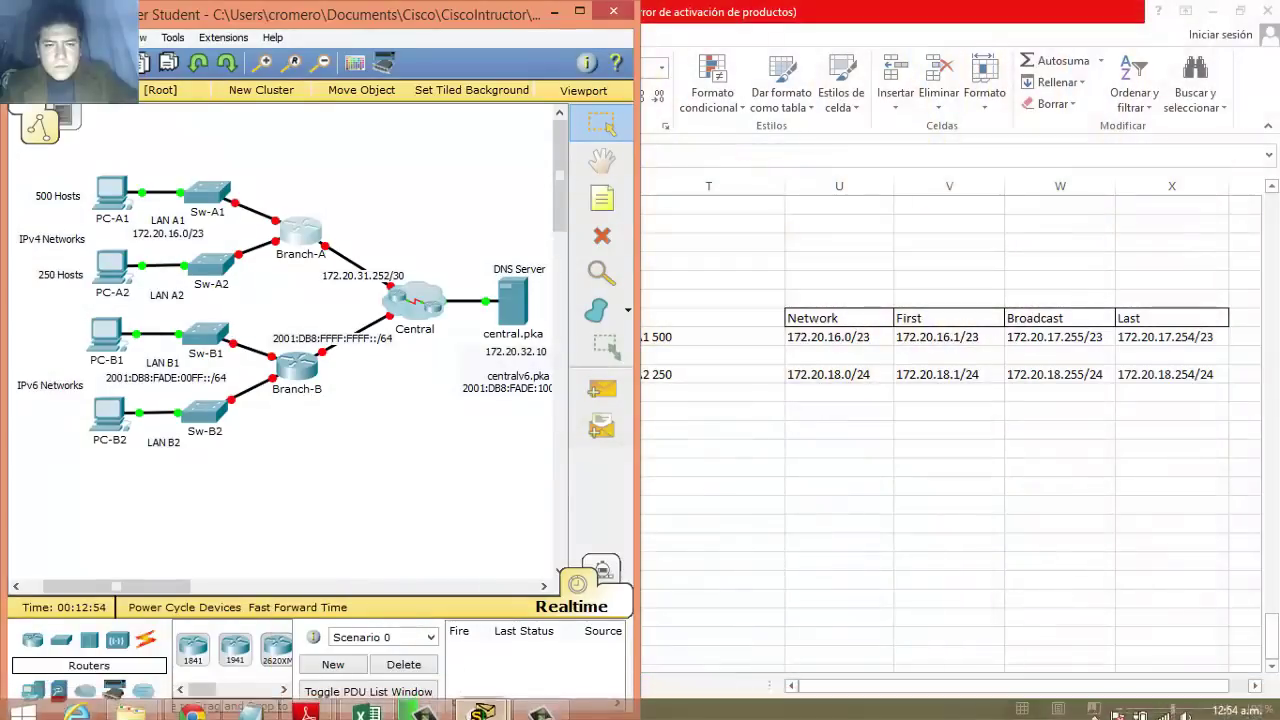
mouse_move(481, 703)
click(560, 640)
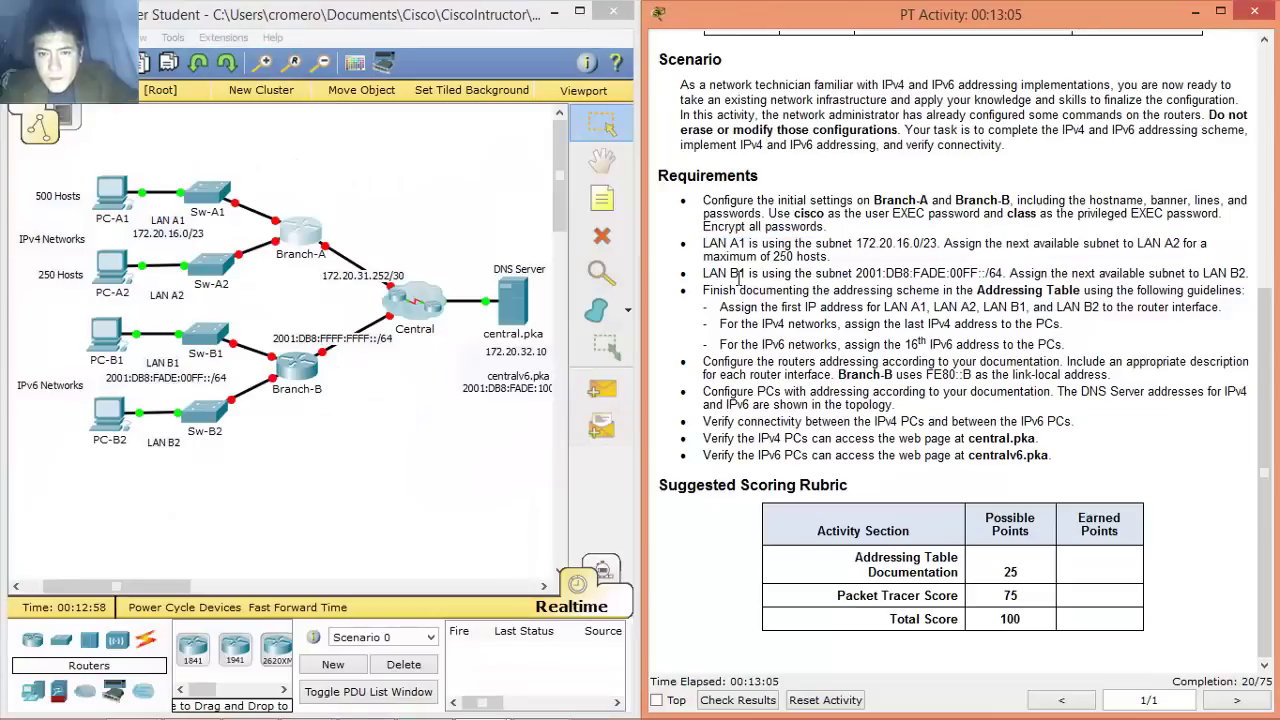
drag(703, 272, 1016, 273)
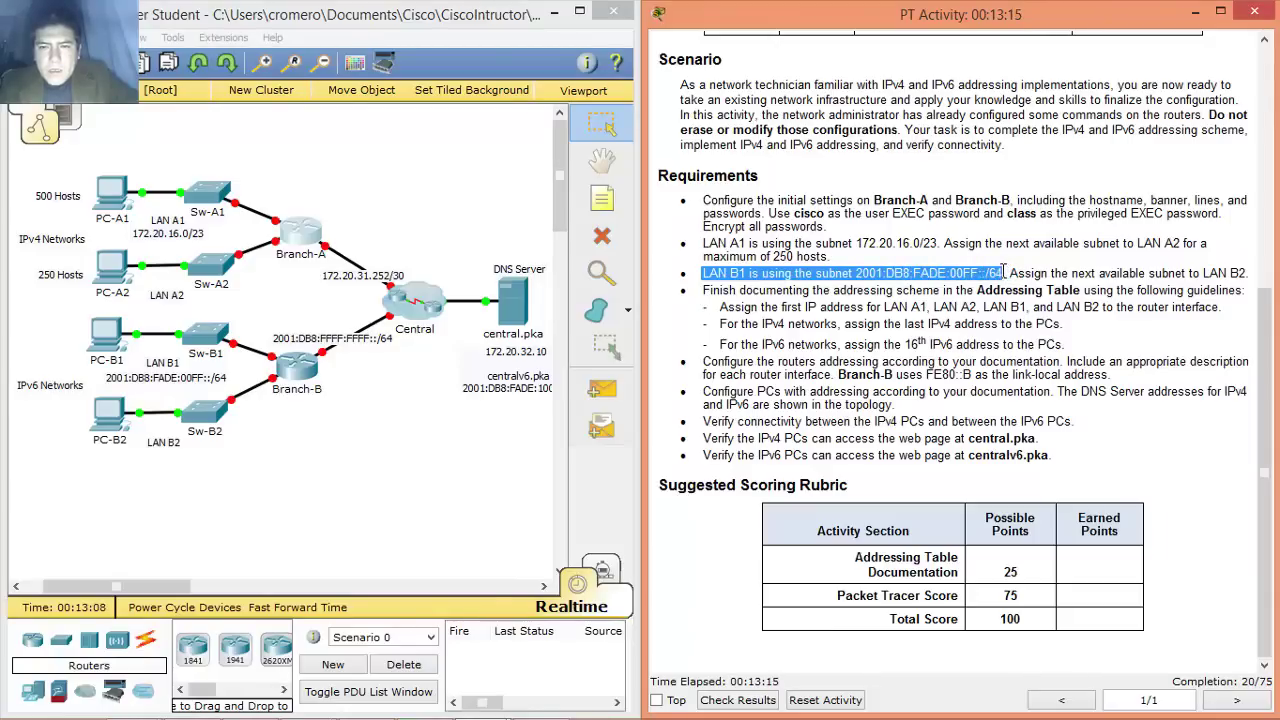
drag(1012, 273, 1259, 271)
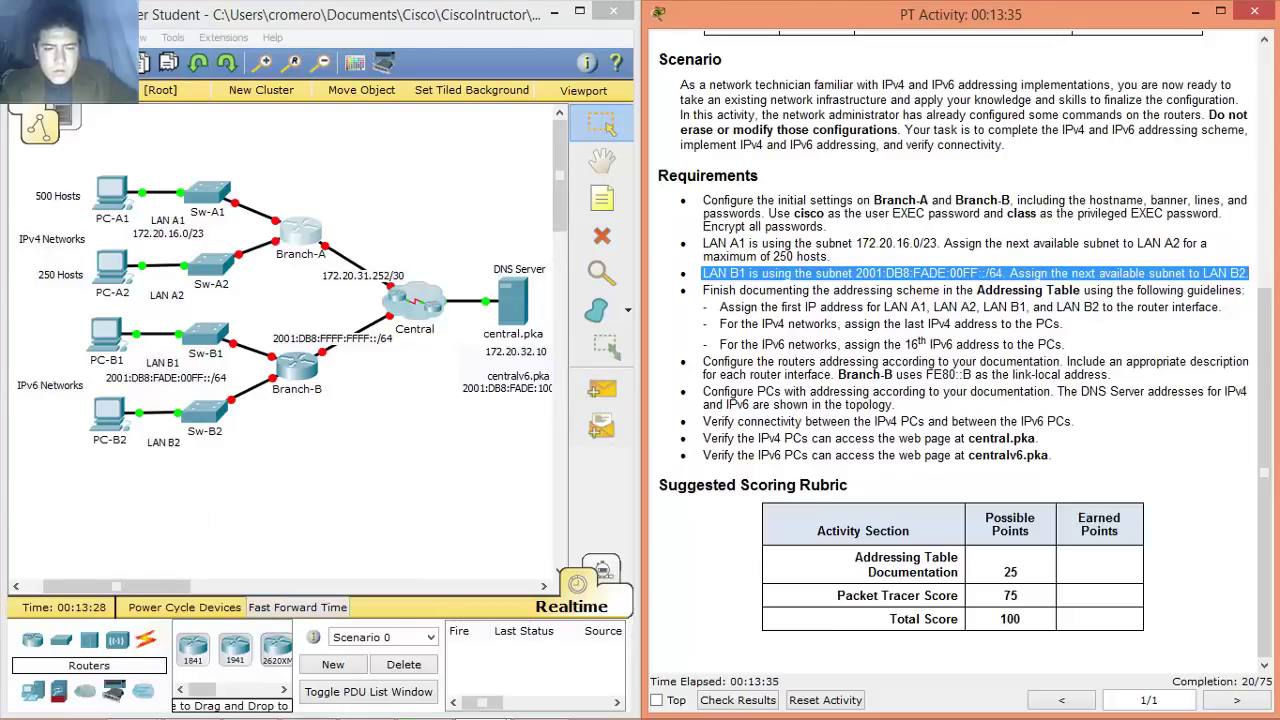
mouse_move(410, 683)
mouse_move(380, 706)
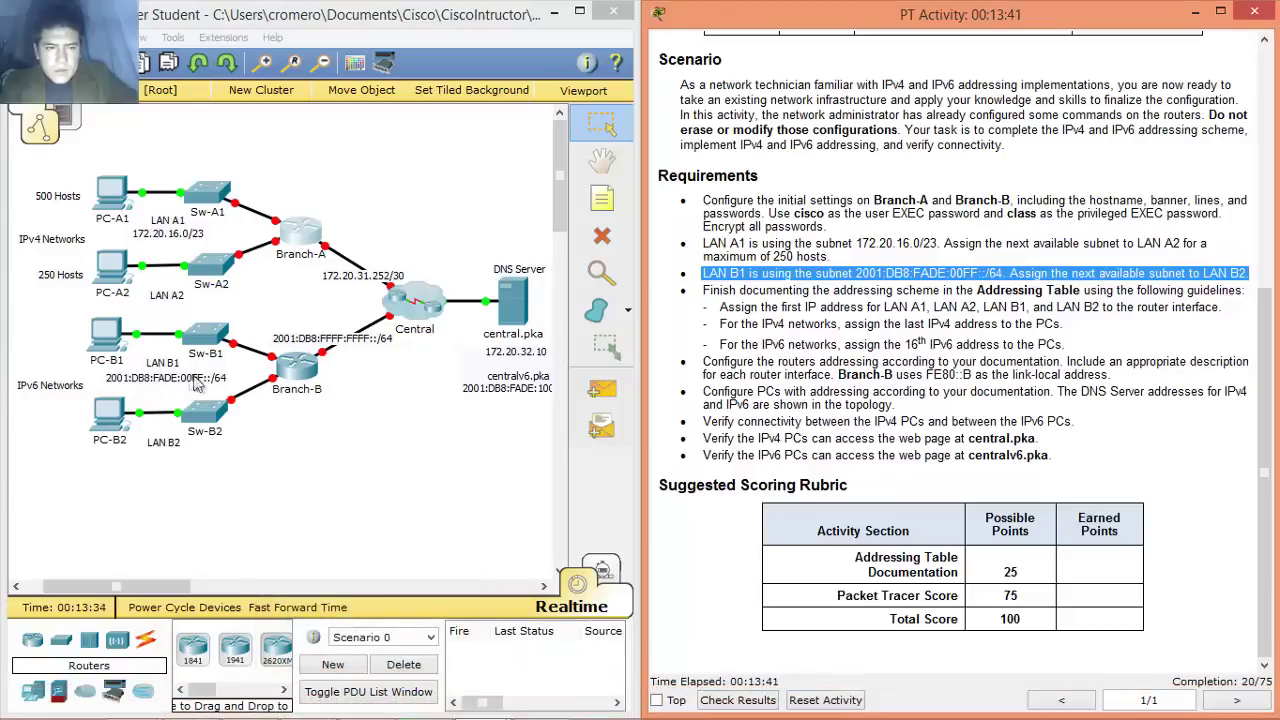
Switch to Excel and, on the subnetting ipv6 sheet, enter the labels B1 in U74 and B2 in U75.
click(366, 707)
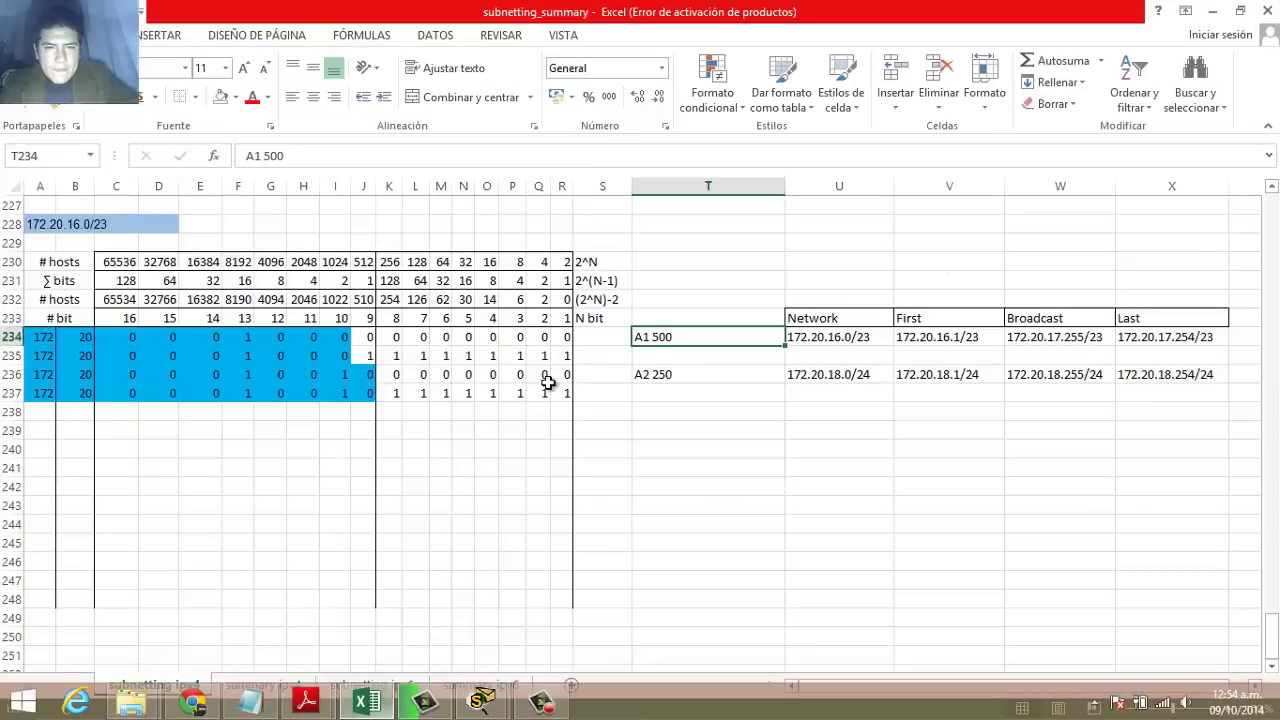
click(500, 685)
drag(860, 686, 960, 690)
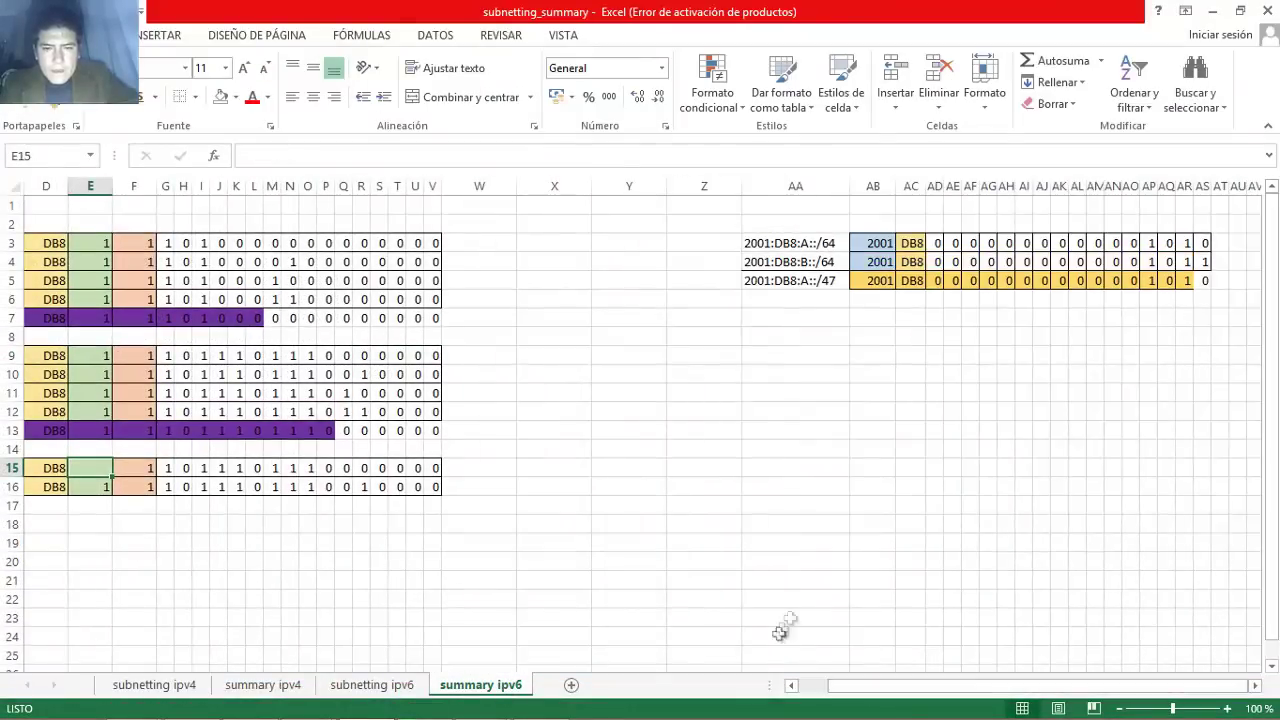
click(371, 685)
click(537, 224)
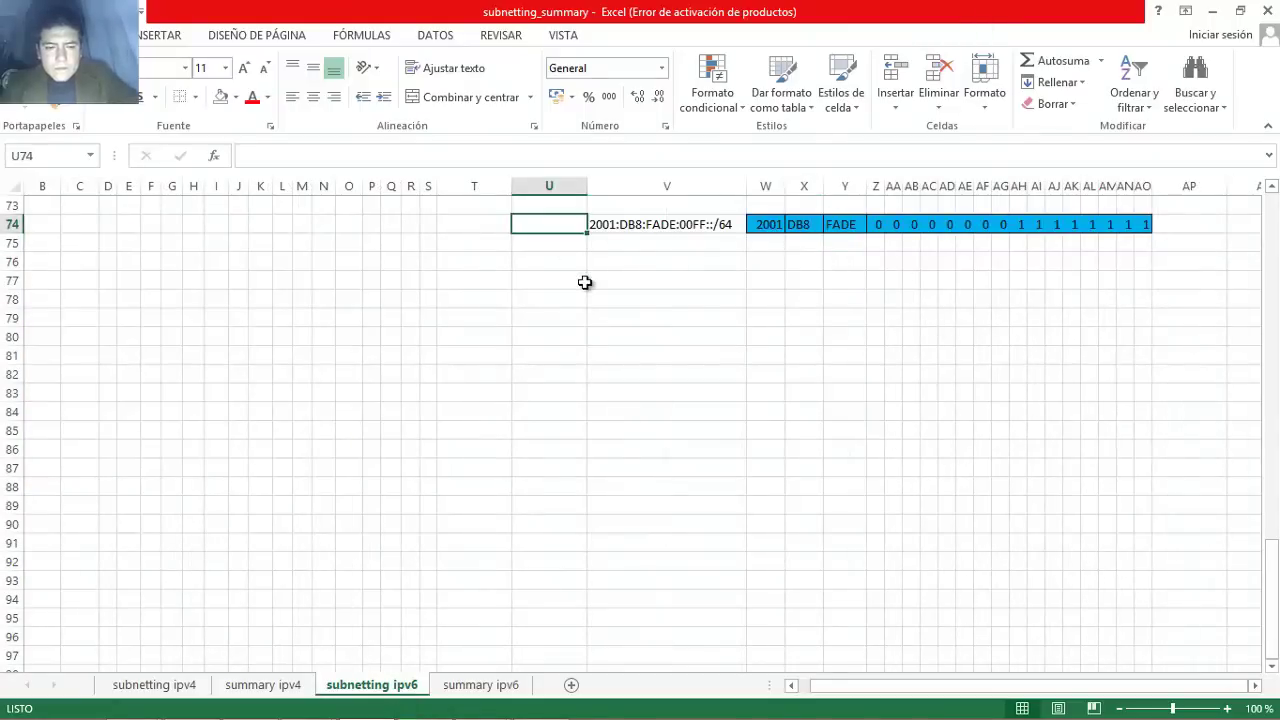
text(B1)
key(Return)
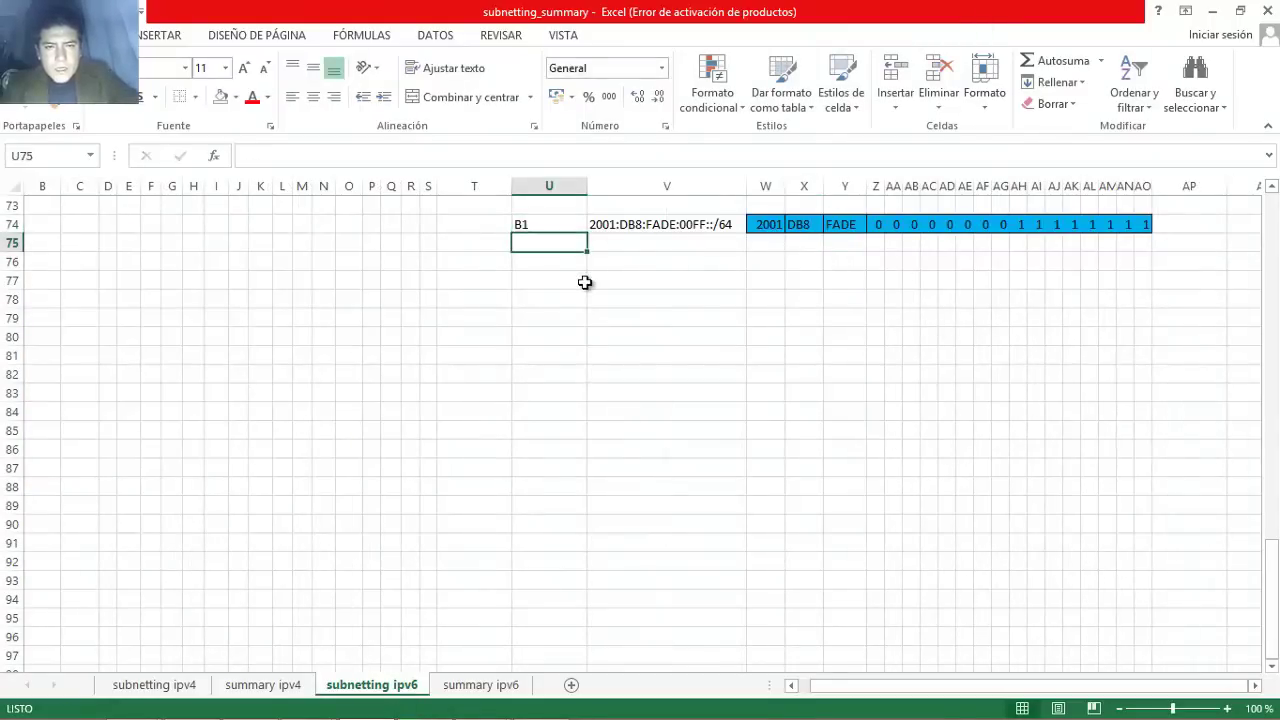
text(B2)
key(Return)
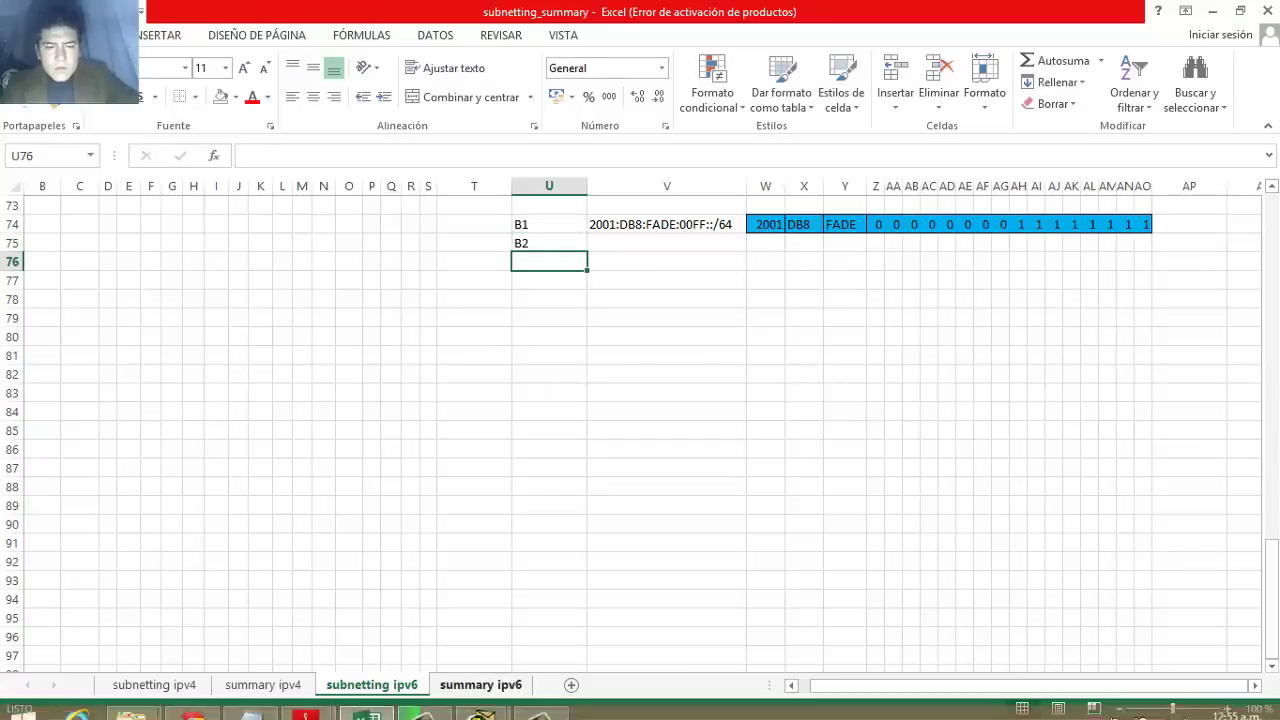
Compare the LAN B1 IPv6 network in the Packet Tracer topology with the B1 address and bits in row 74 of the Excel sheet.
mouse_move(480, 702)
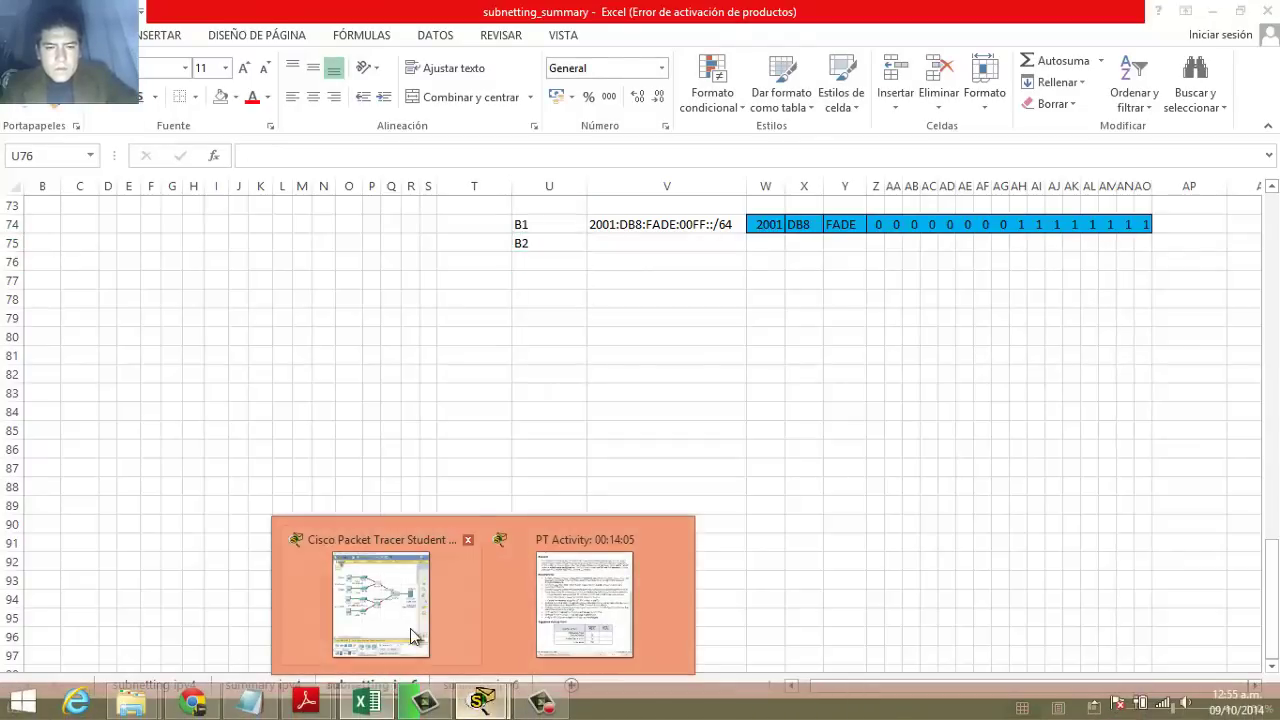
click(372, 611)
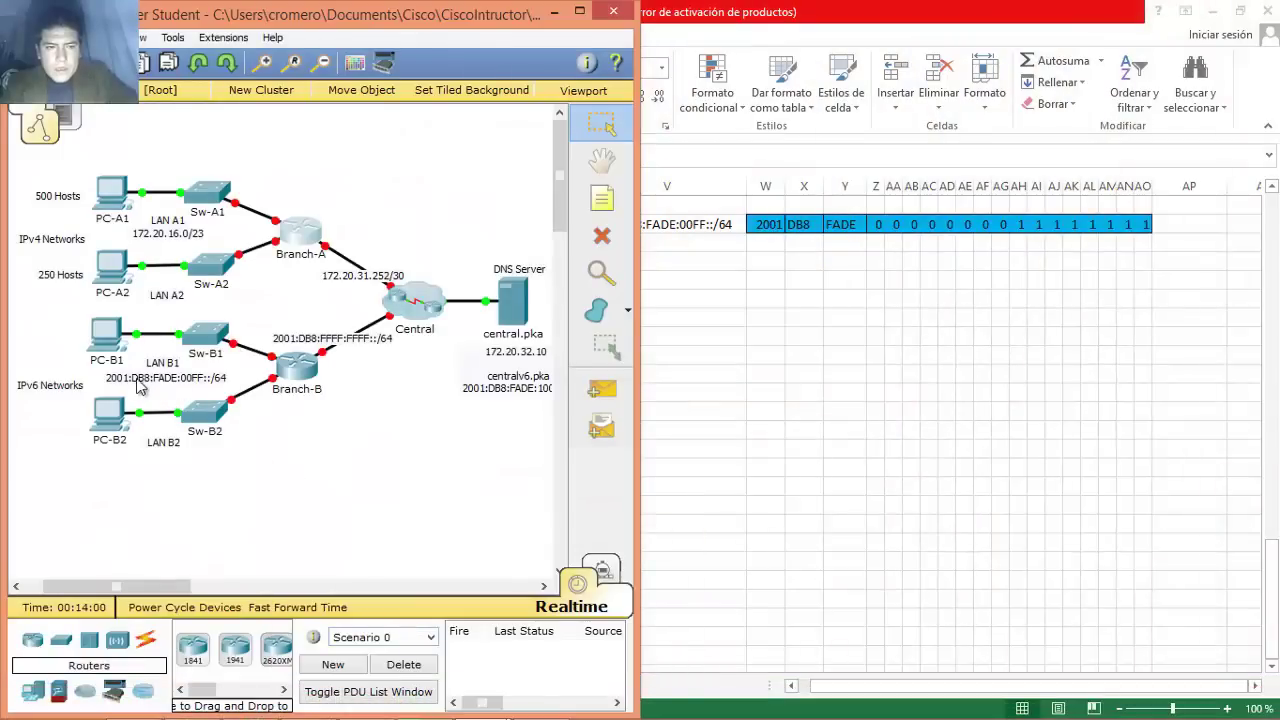
click(797, 686)
click(790, 686)
click(790, 686)
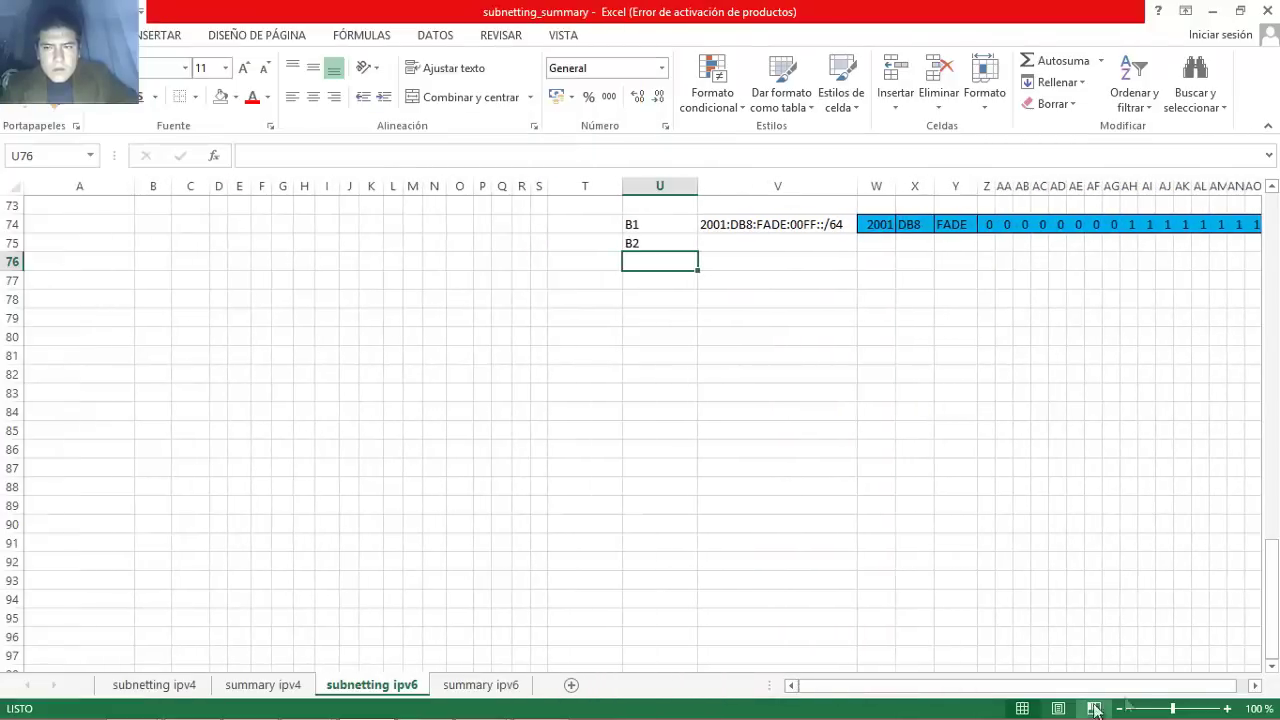
click(1254, 685)
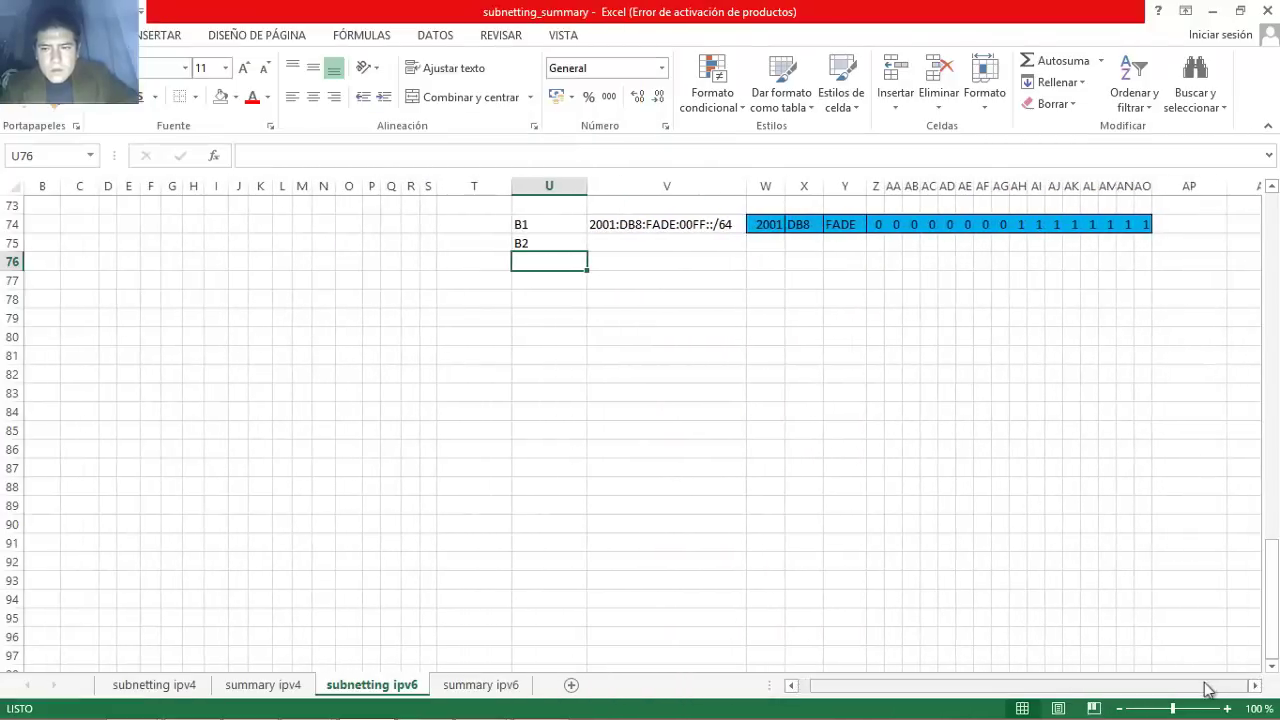
drag(1191, 688, 1180, 690)
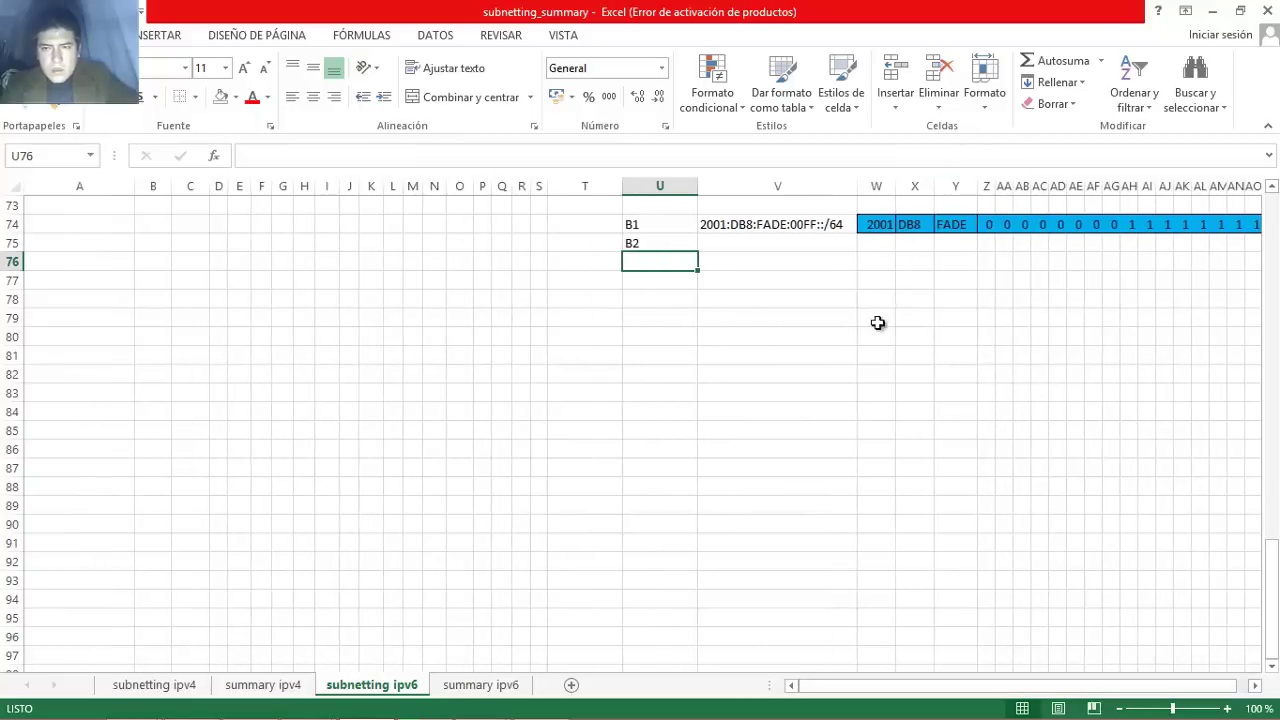
click(482, 703)
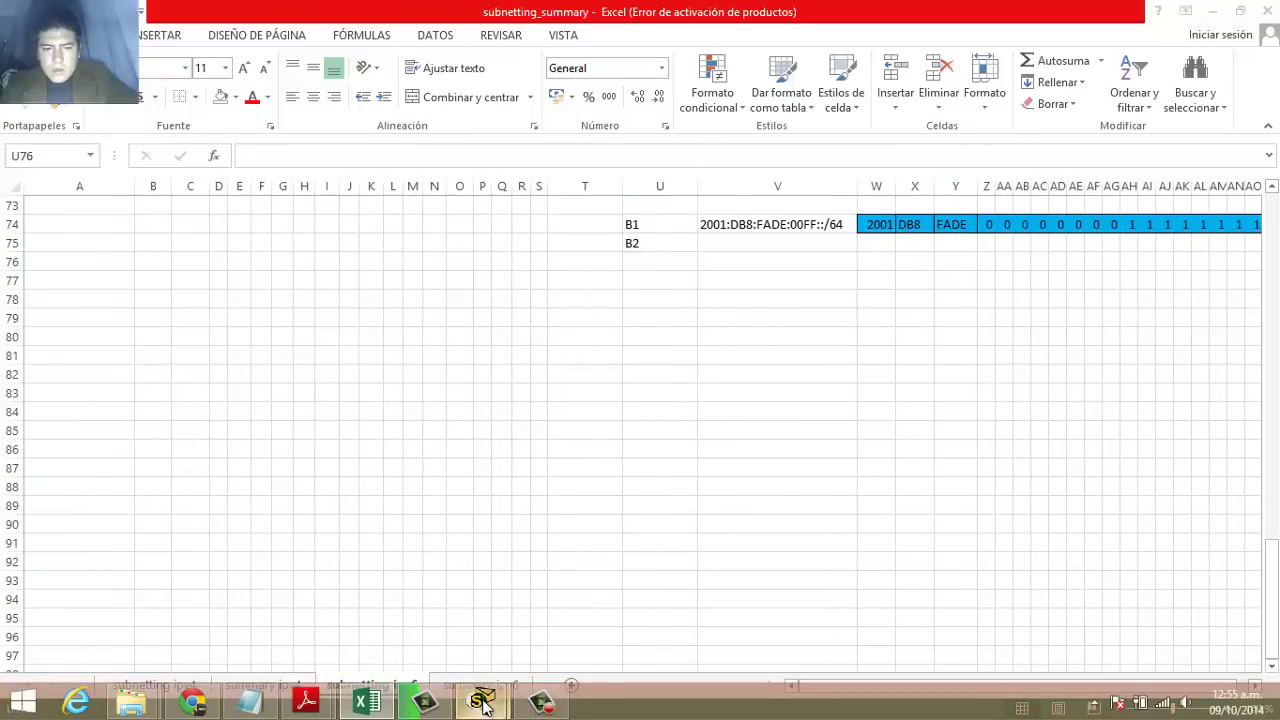
click(420, 614)
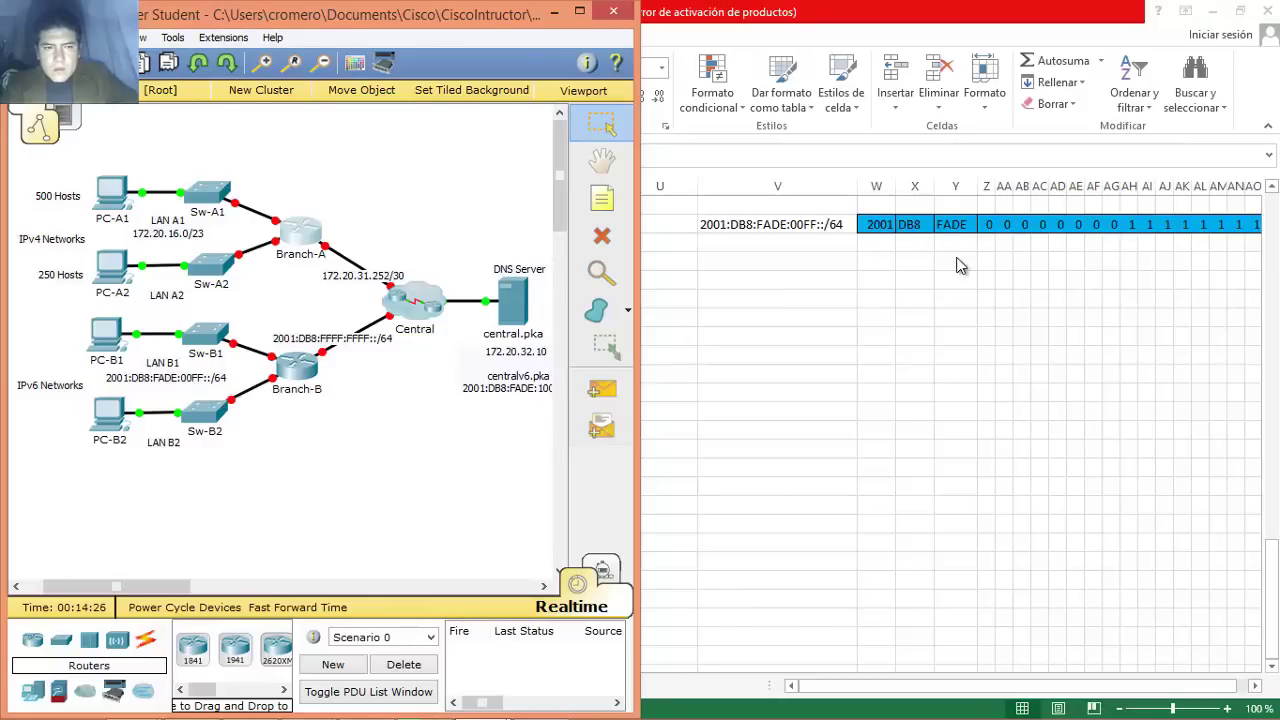
key(alt+Tab)
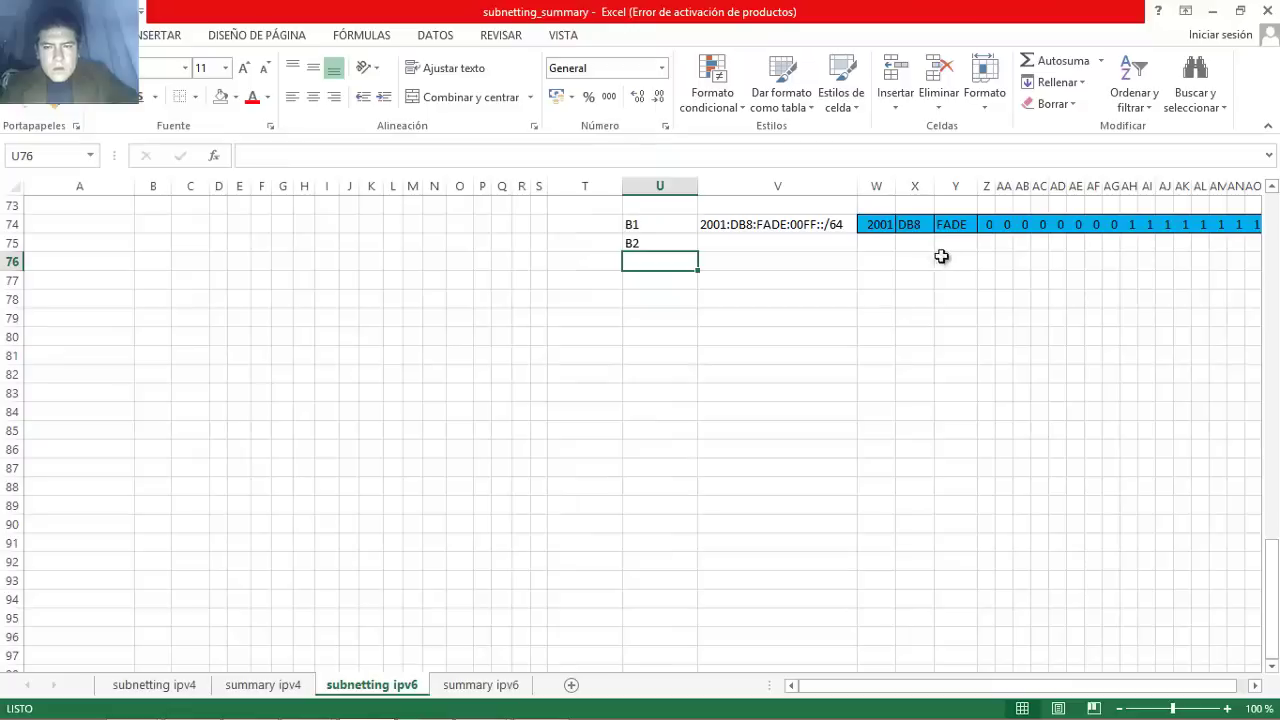
drag(1086, 680, 1100, 690)
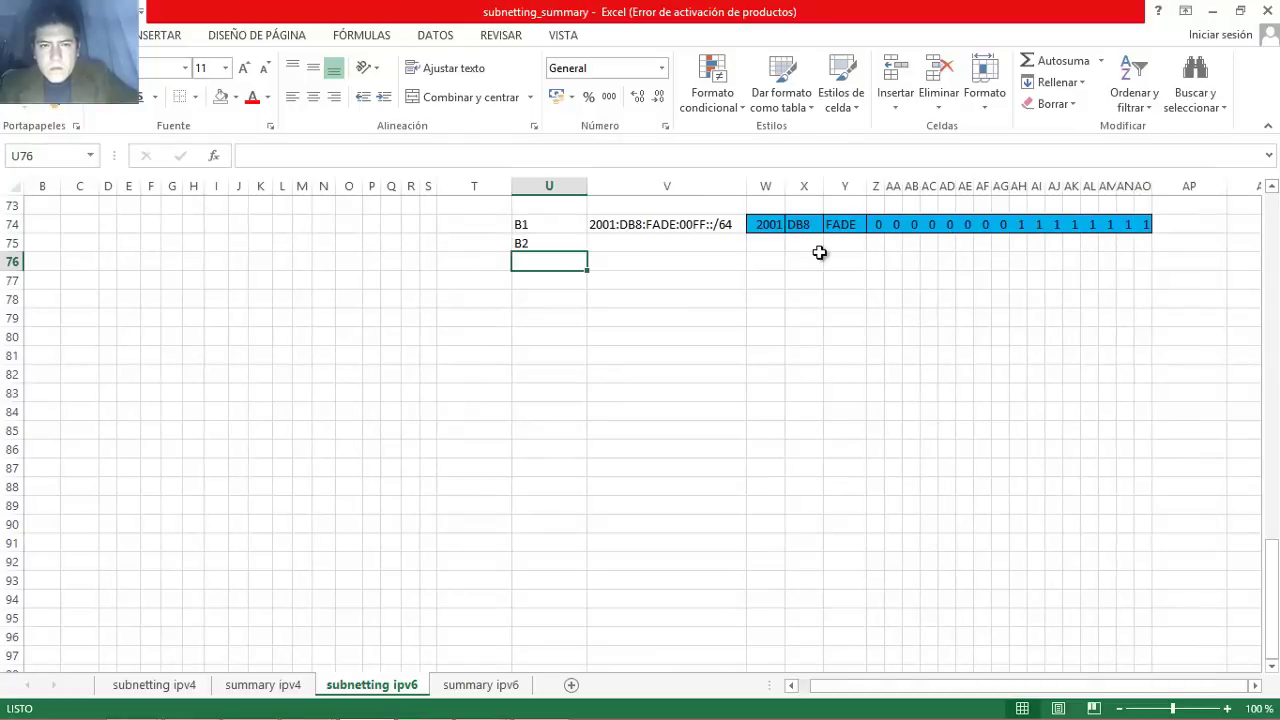
Enter the B2 prefix groups 2001, DB8 and FADE in W75:Y75.
click(768, 243)
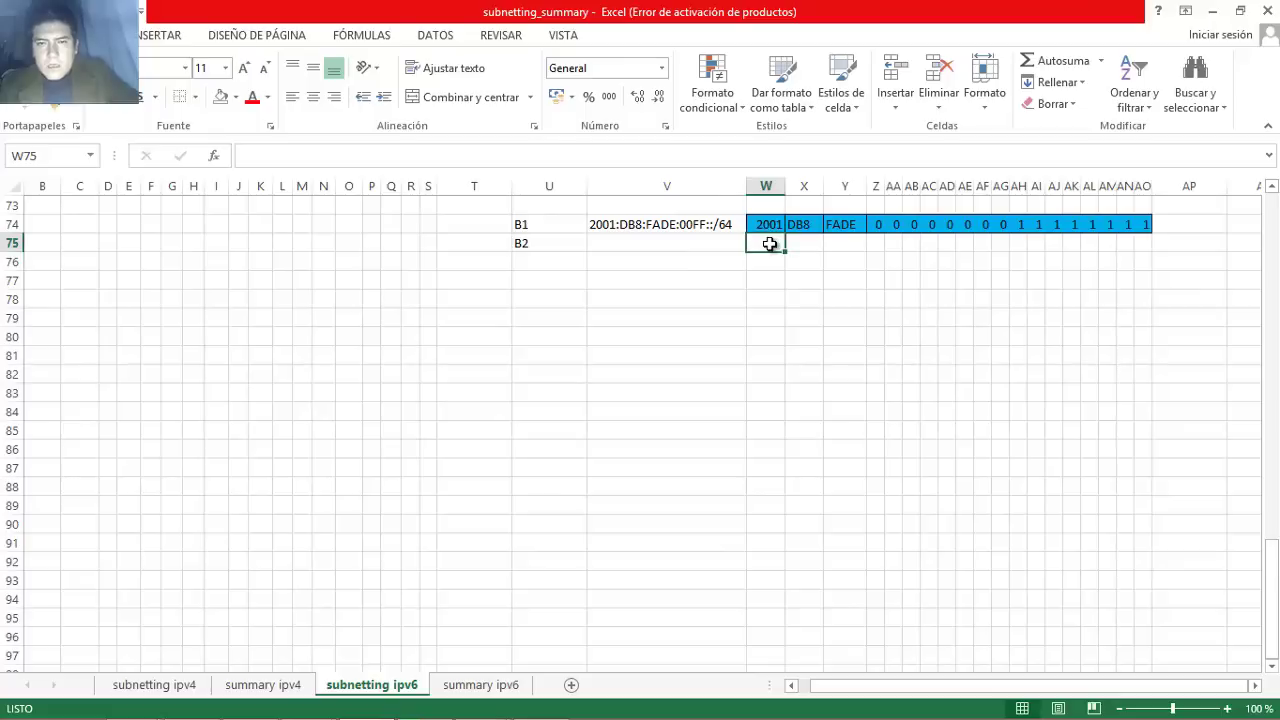
text(2001)
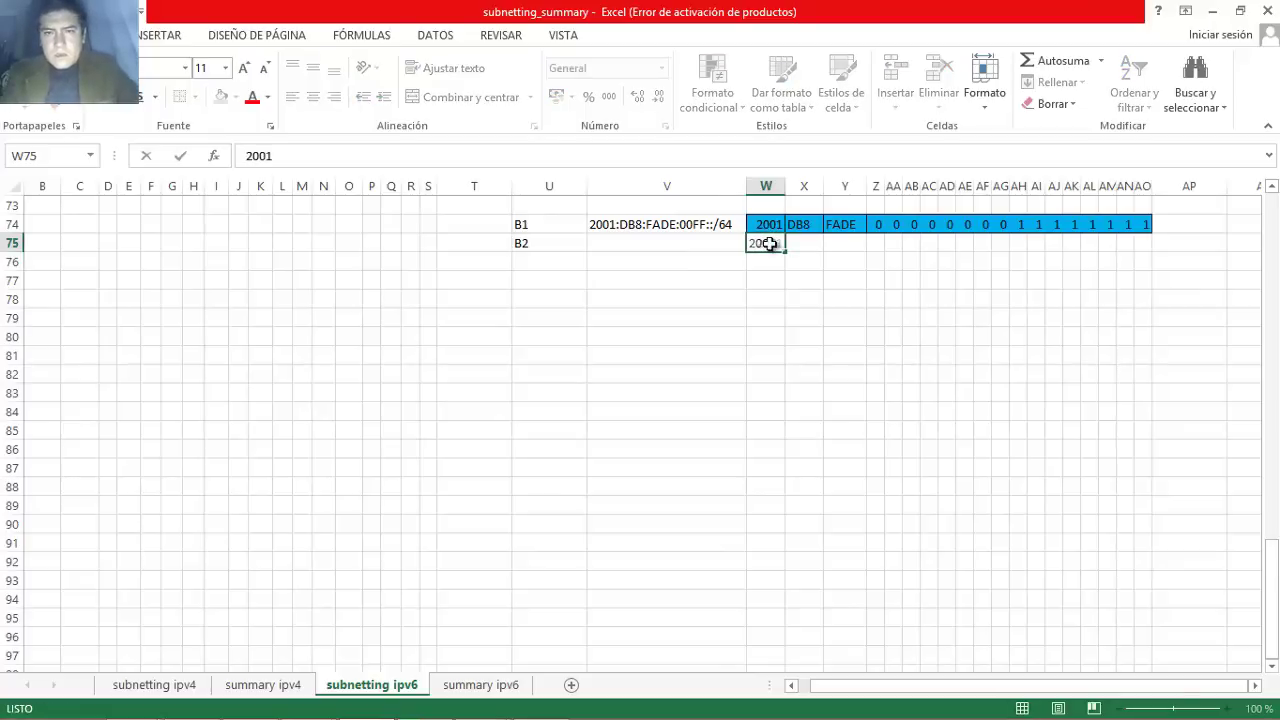
key(Tab)
text(D)
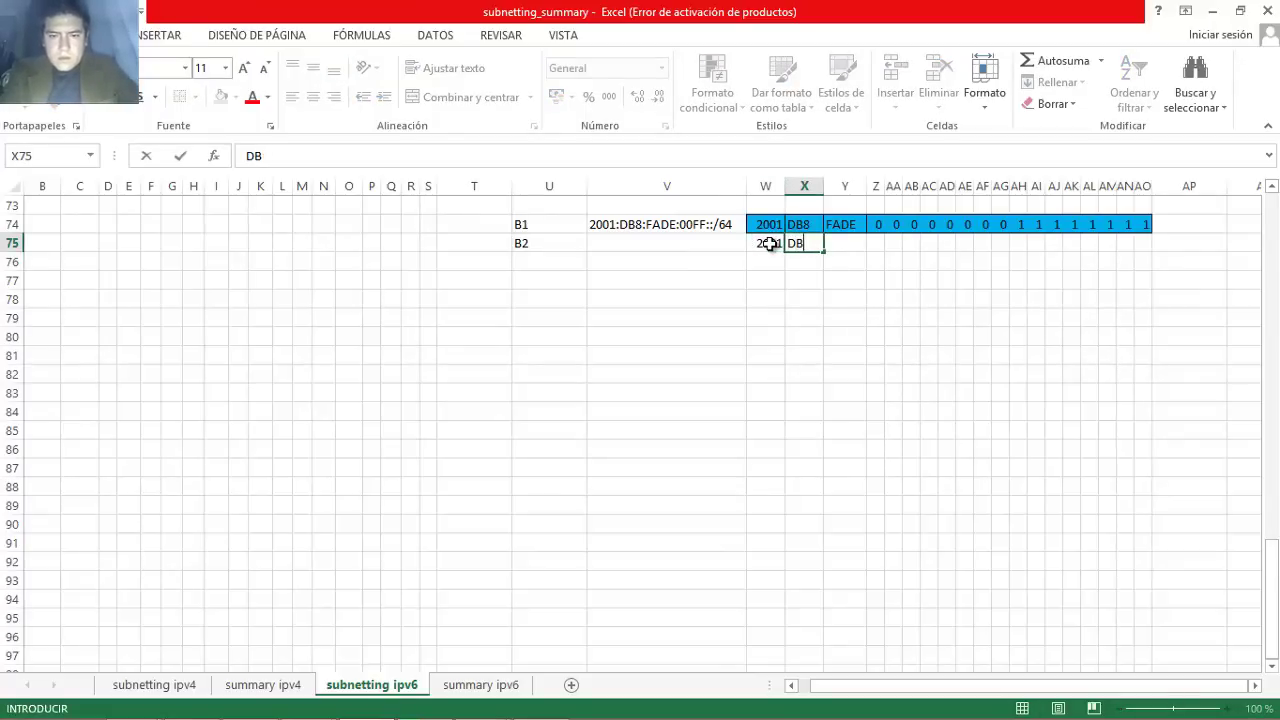
key(Tab)
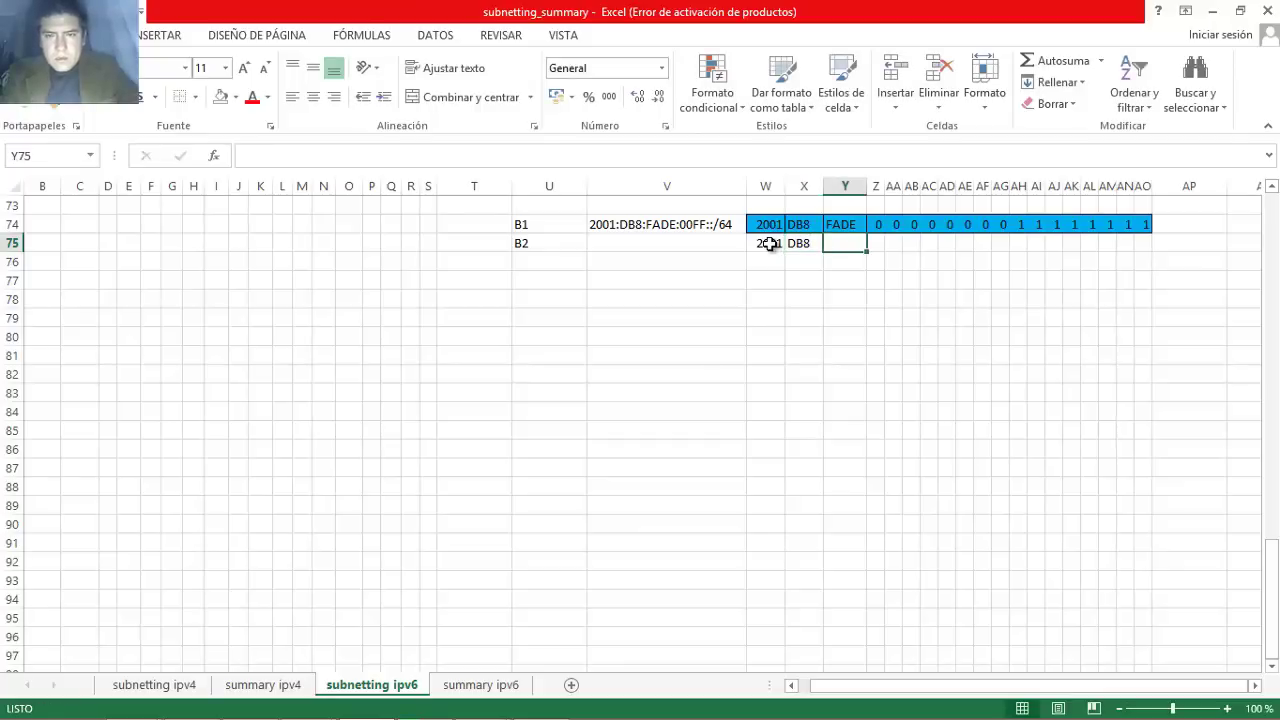
text(FADE)
key(Tab)
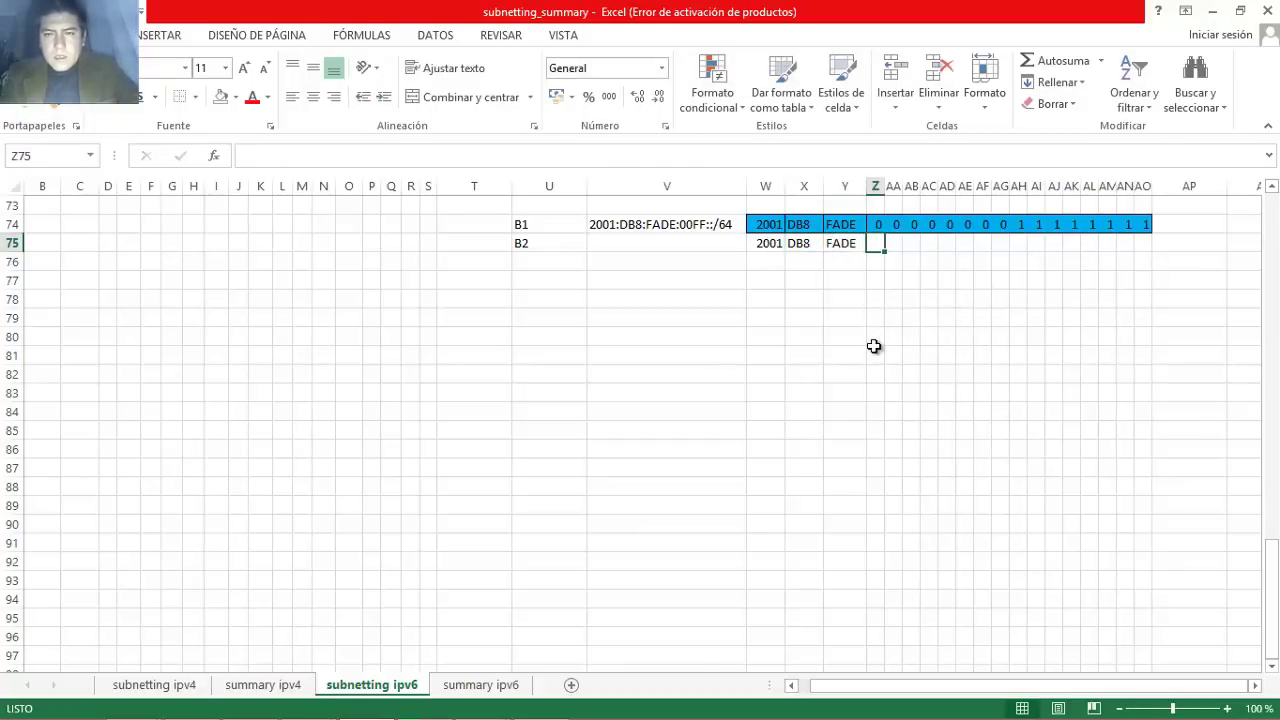
Review the B1 prefix groups and first subnet bits in row 74 against the B2 row below.
click(769, 224)
click(808, 226)
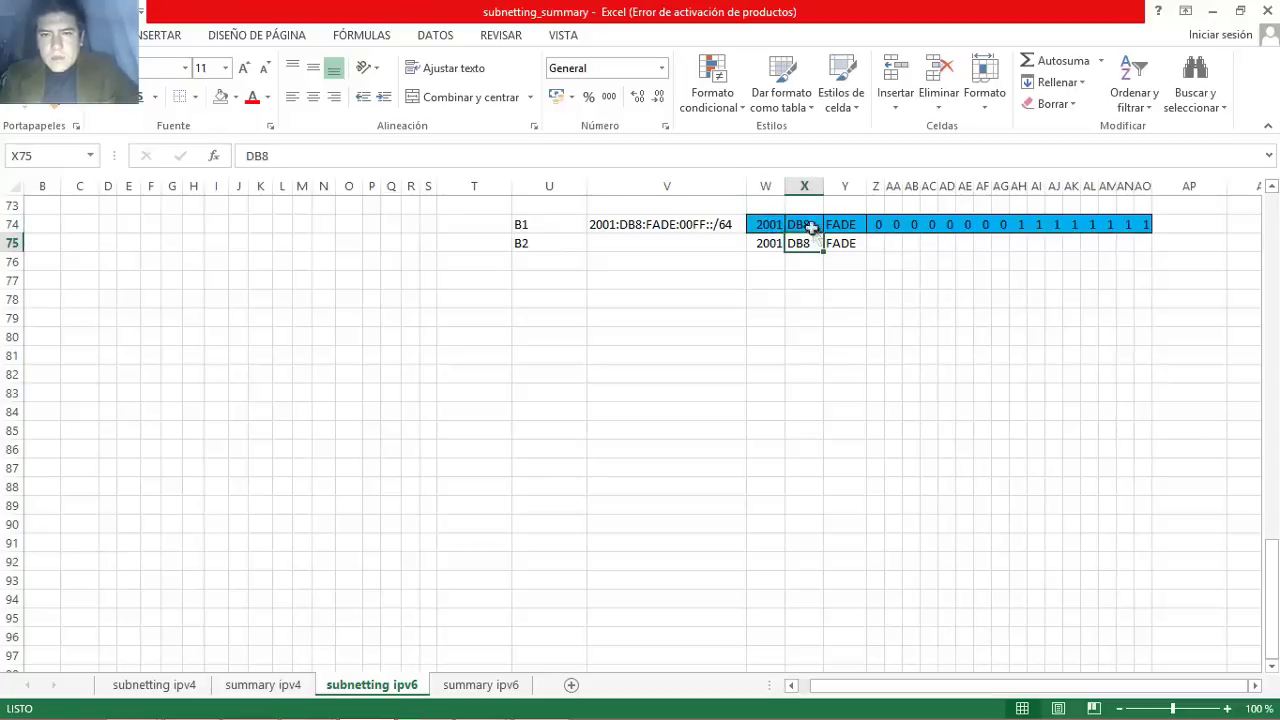
click(834, 226)
click(877, 226)
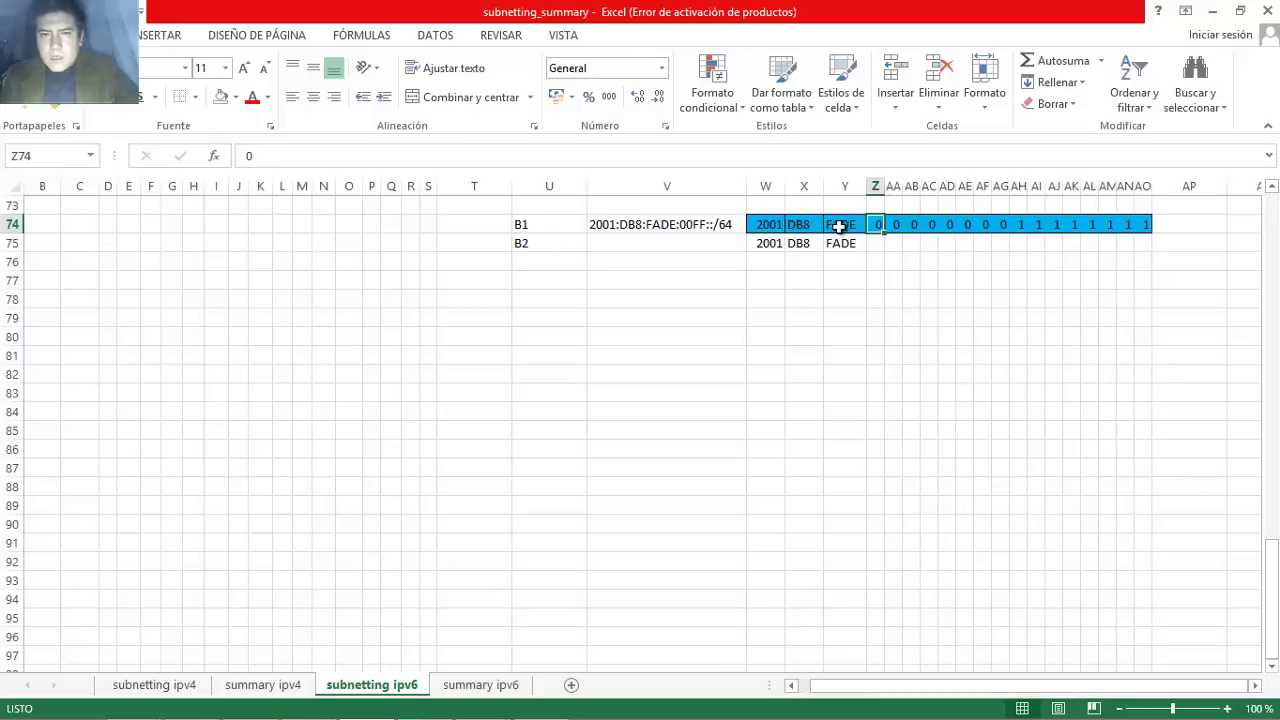
key(Tab)
key(Tab)
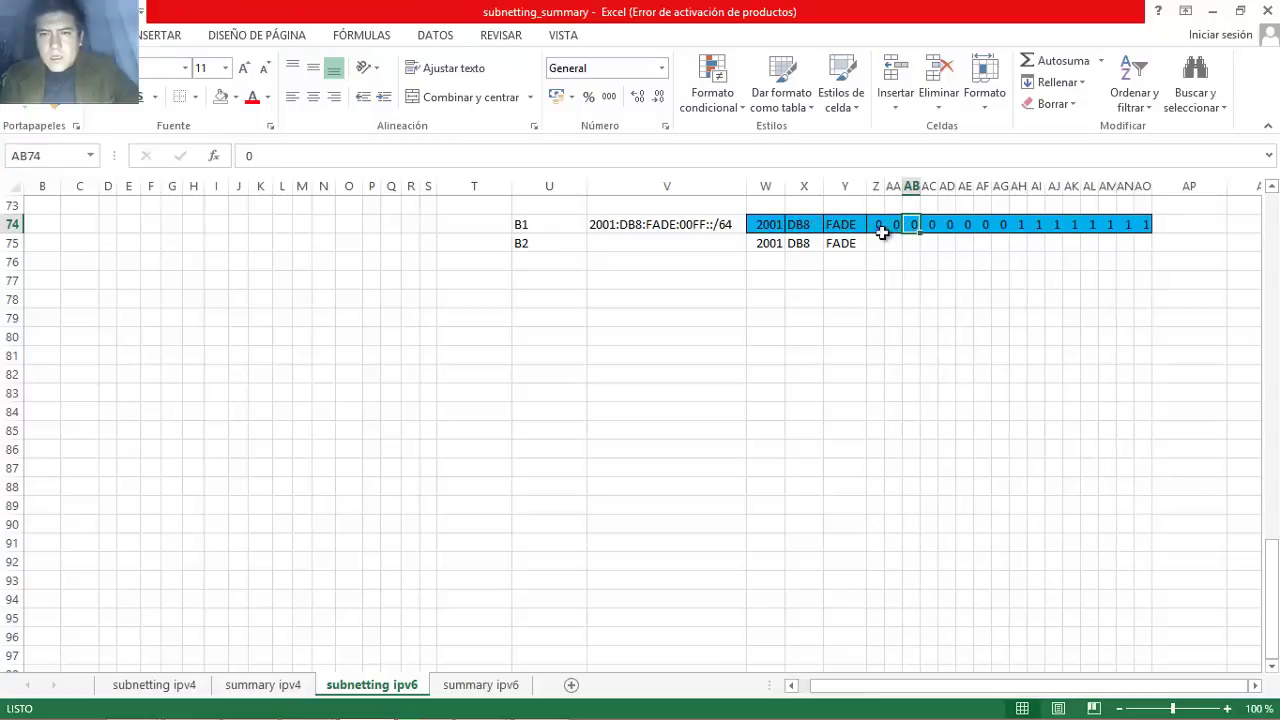
click(772, 244)
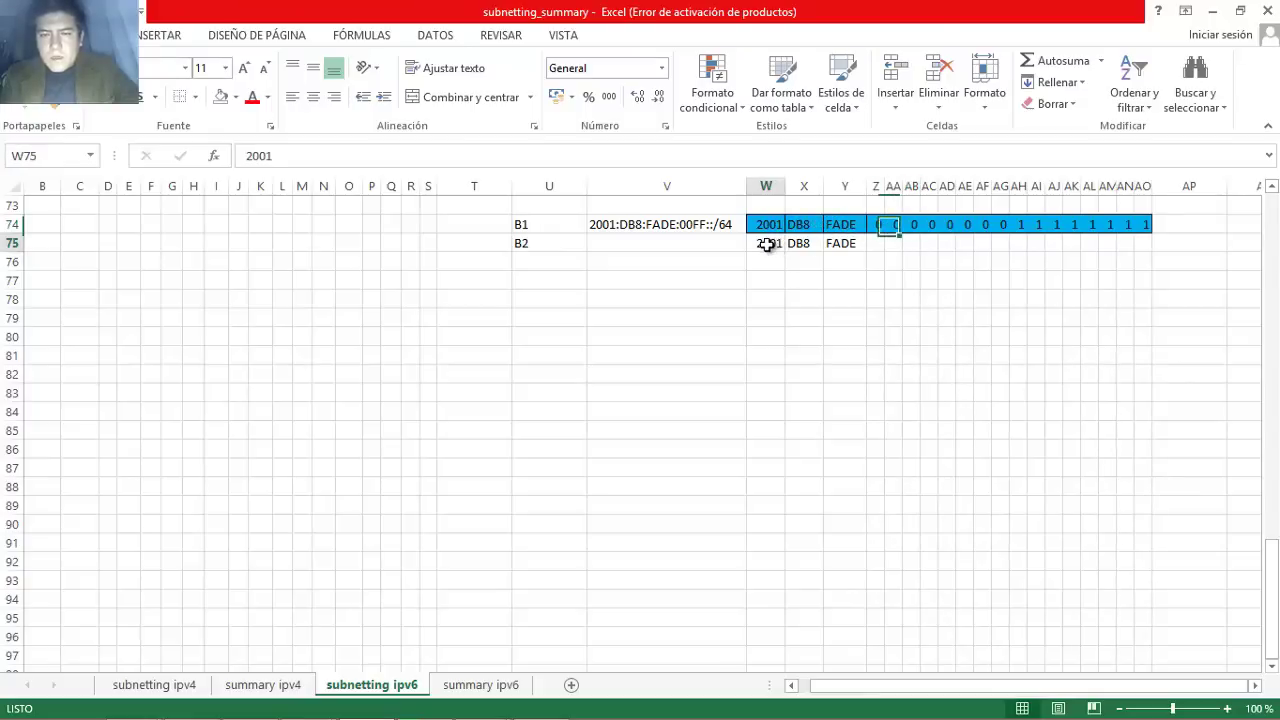
click(879, 245)
text(0)
key(Tab)
text(0	0	0	0	0	0)
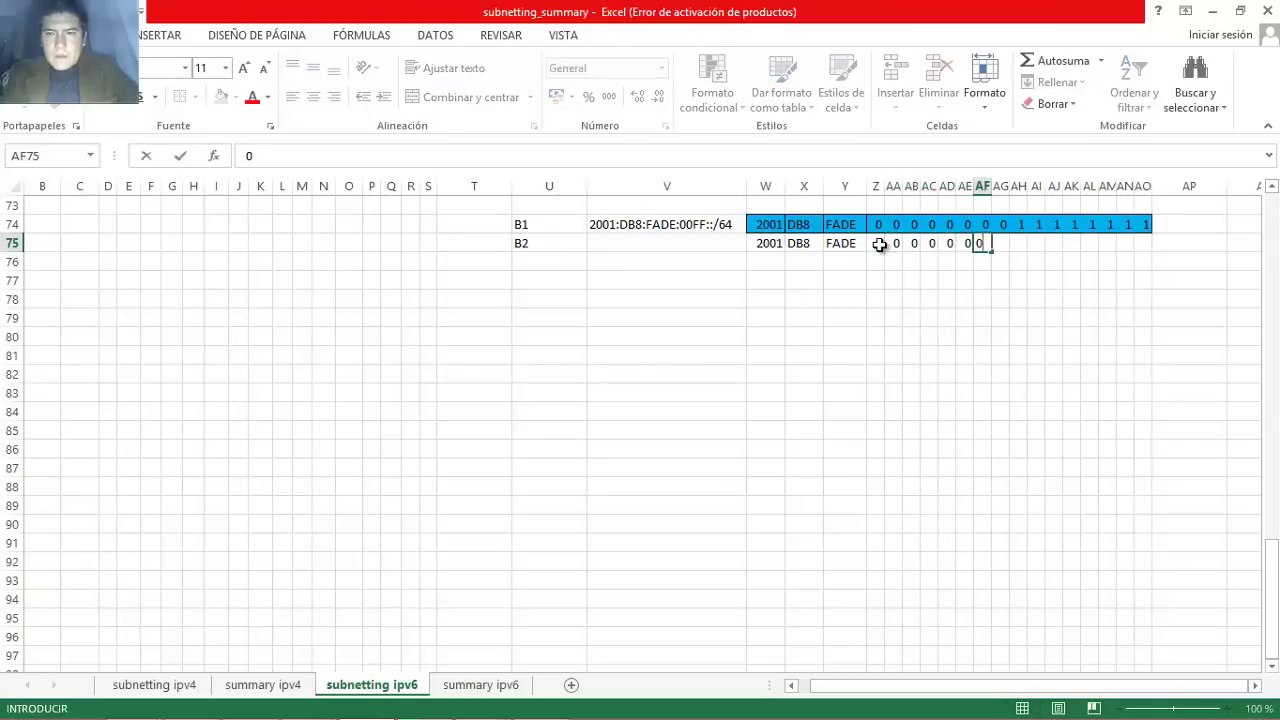
key(Tab)
text(1)
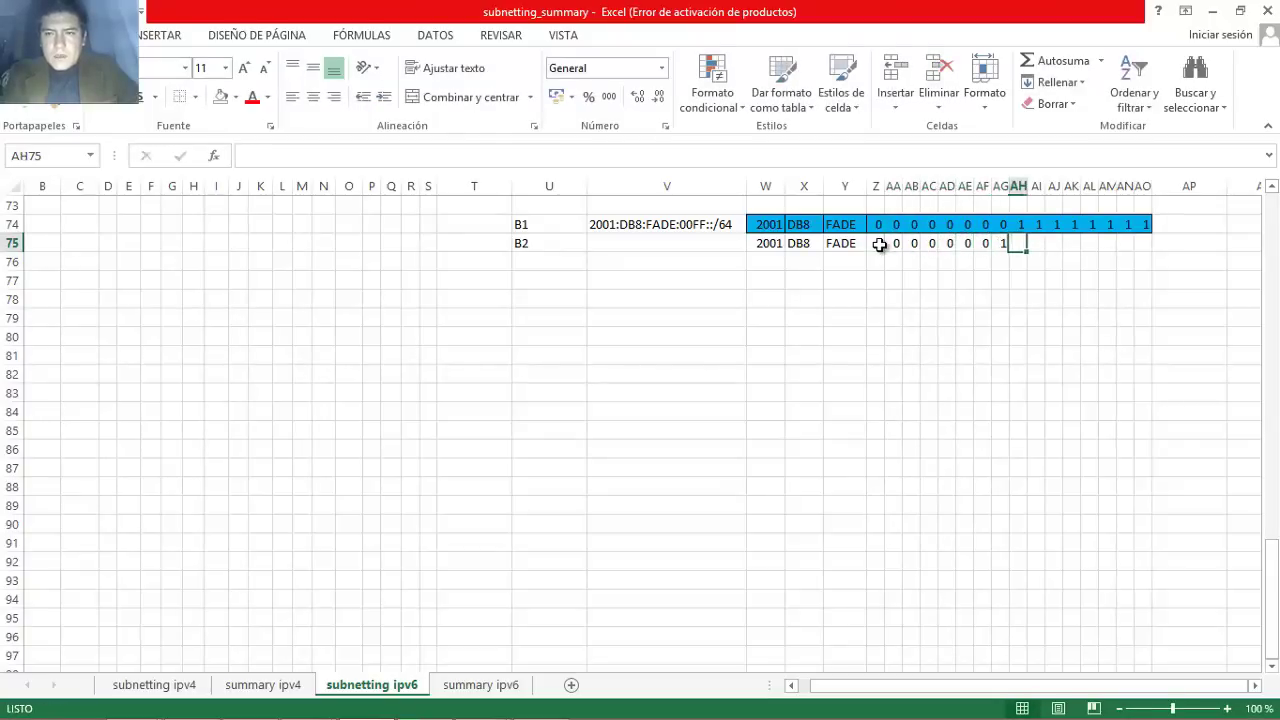
text(	0	0	0	0	0	0	0	0)
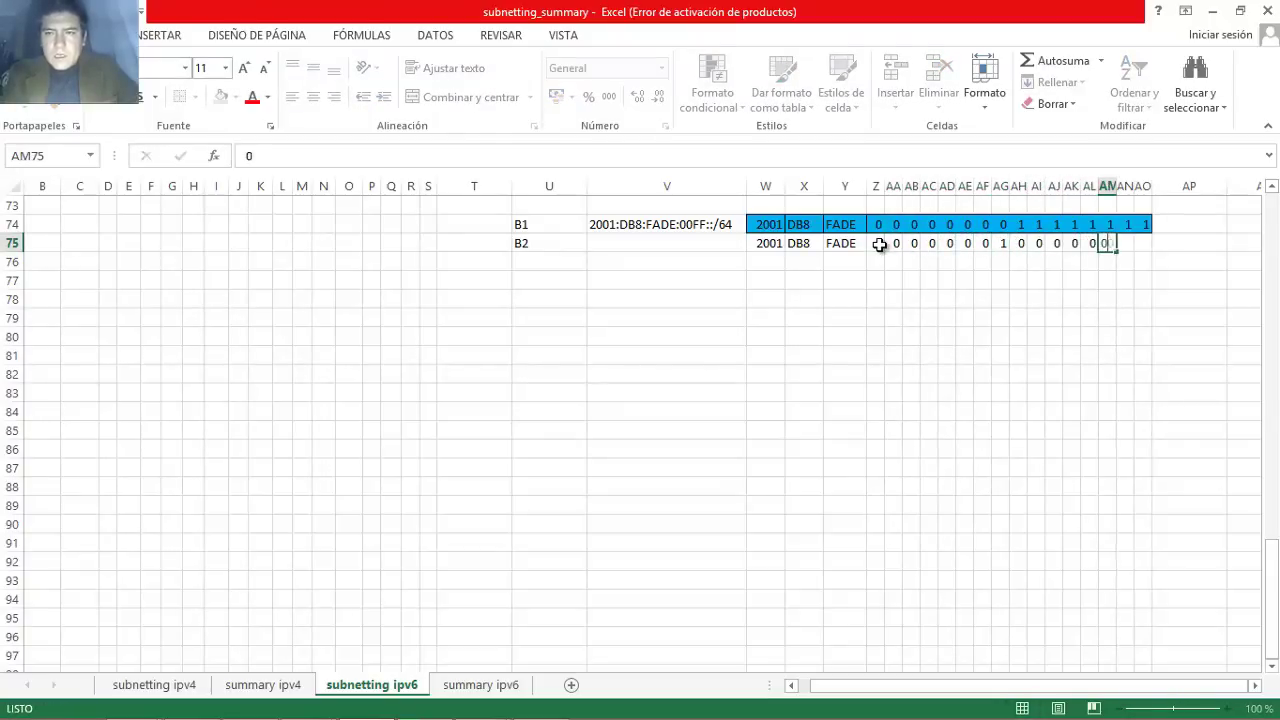
key(Tab)
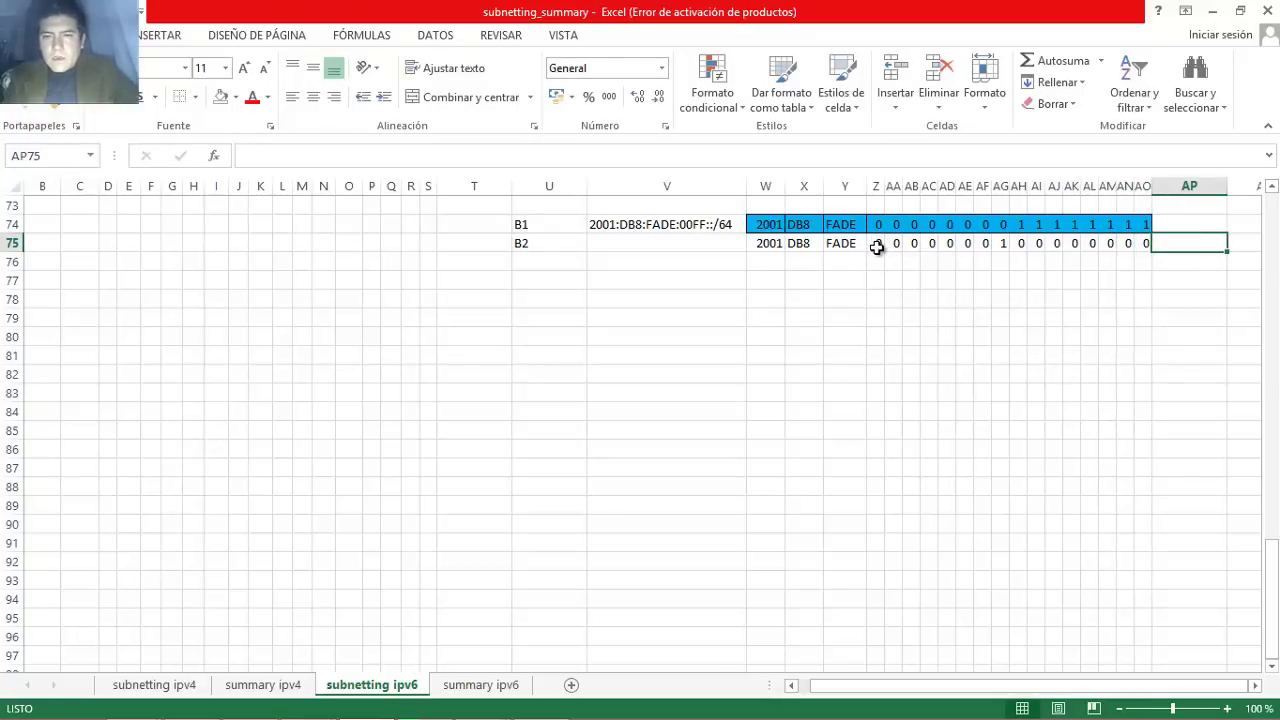
Fill the B2 prefix and subnet bits in W75:AO75 with yellow.
click(764, 243)
drag(760, 243, 1138, 243)
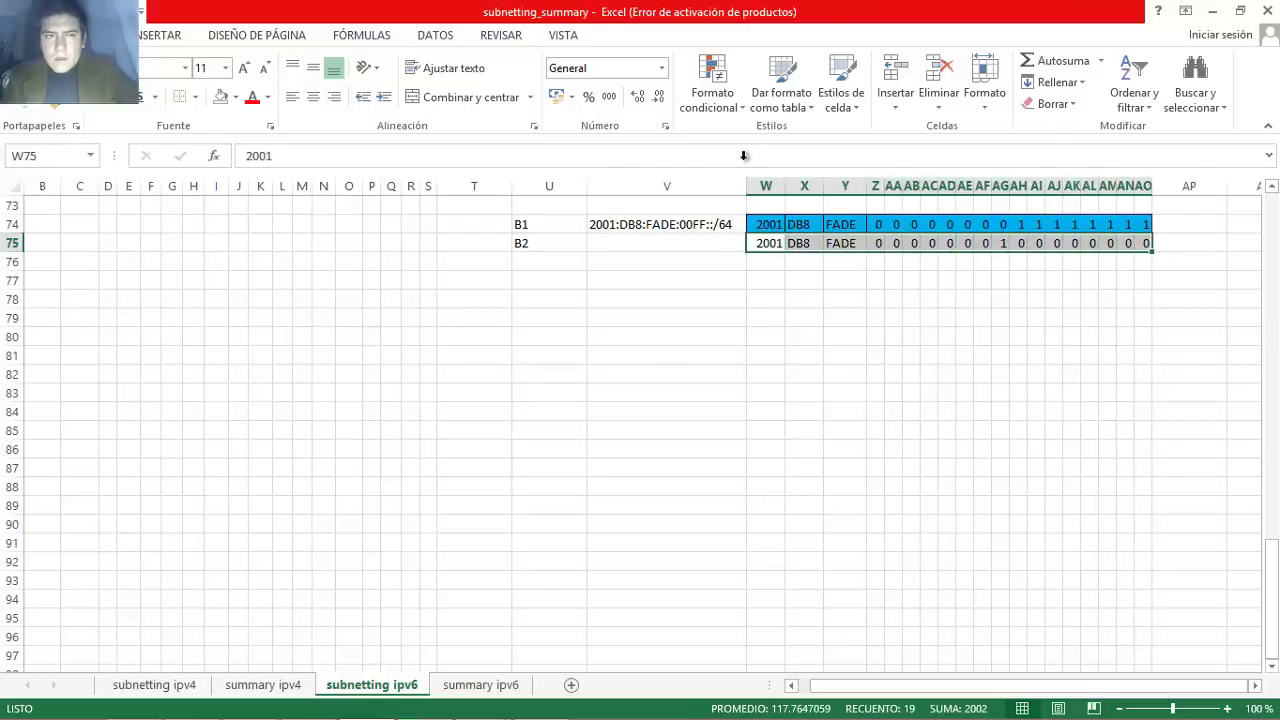
click(237, 97)
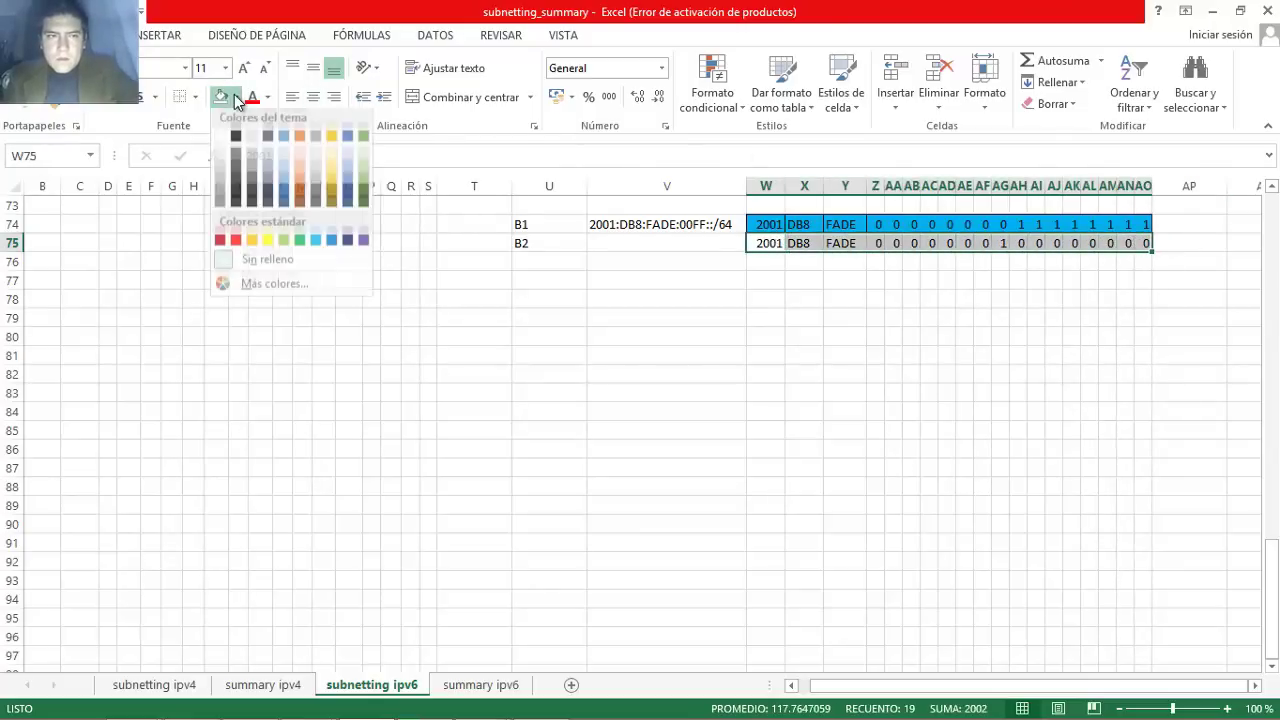
click(267, 240)
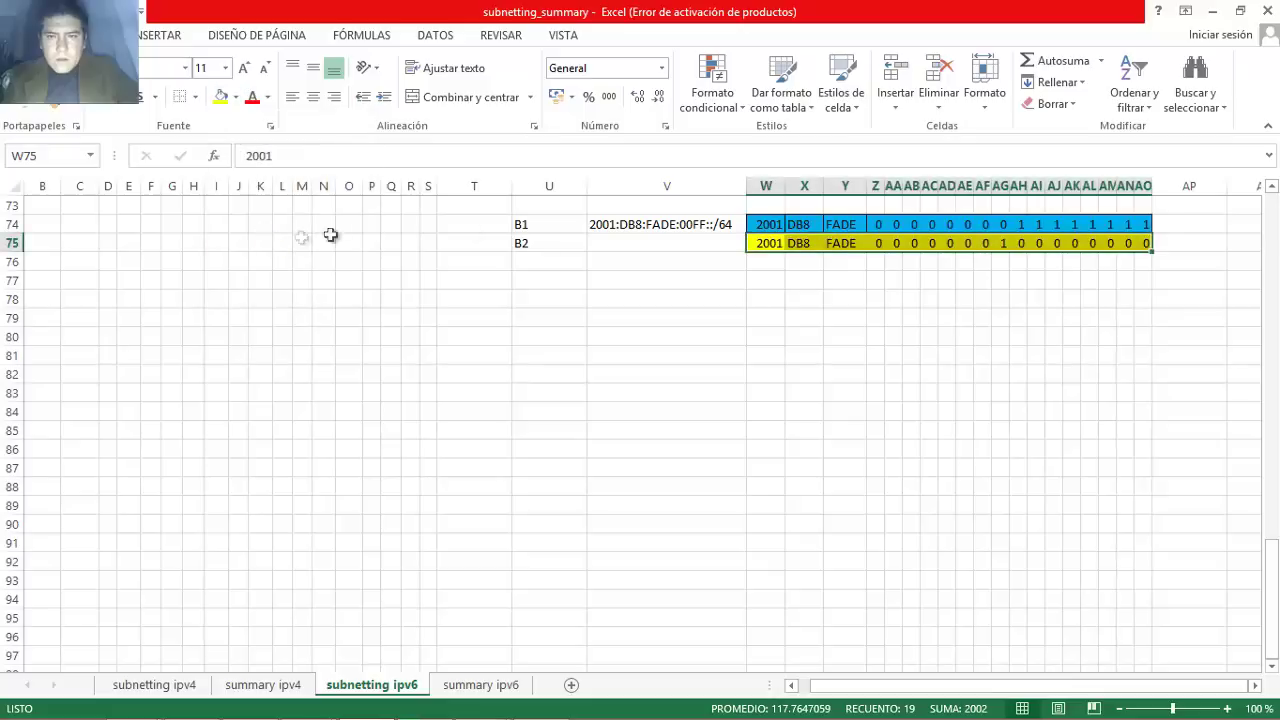
Start the B2 network address in V75 with 2001:DB8:FADE:, following the format of the B1 address above.
click(625, 245)
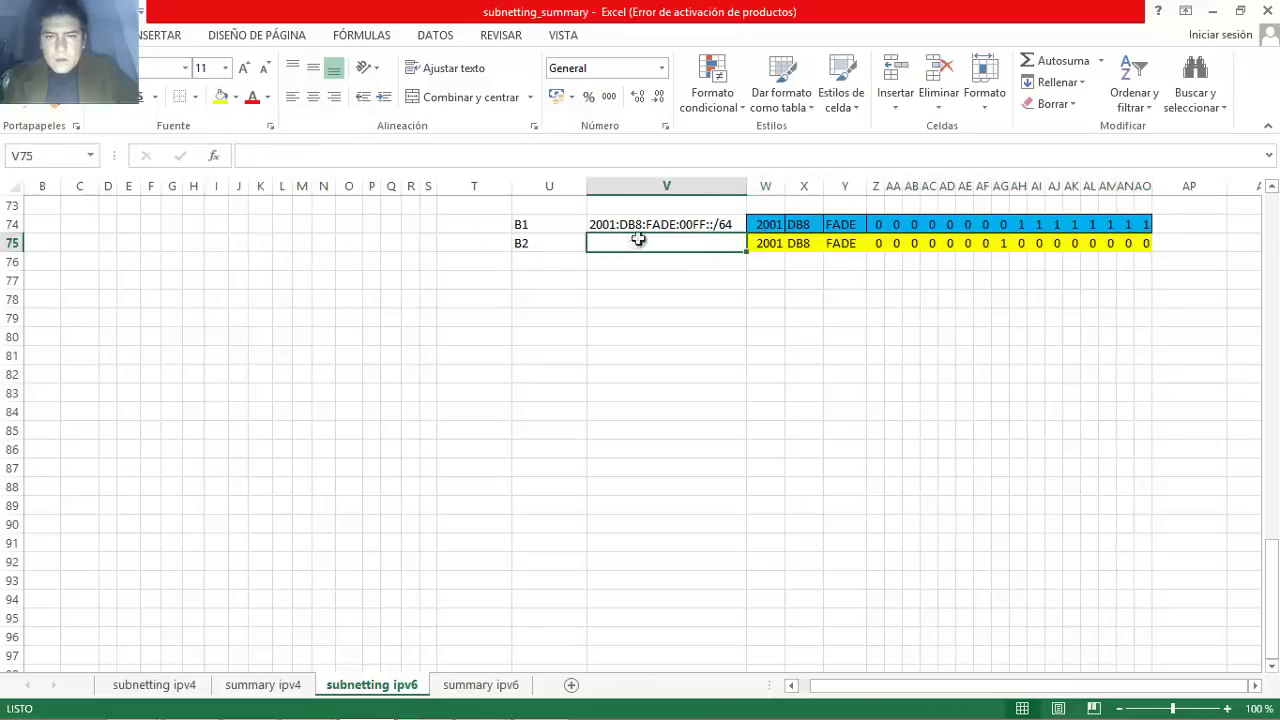
click(638, 225)
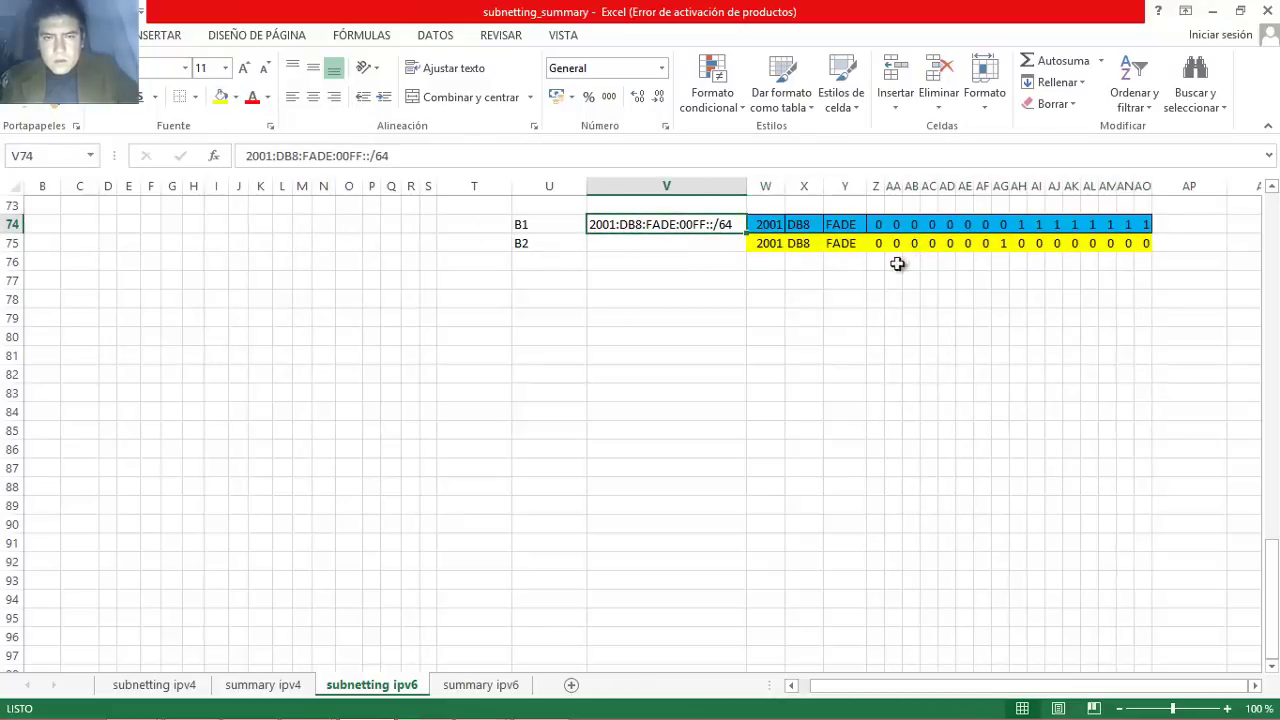
click(702, 245)
text(2001)
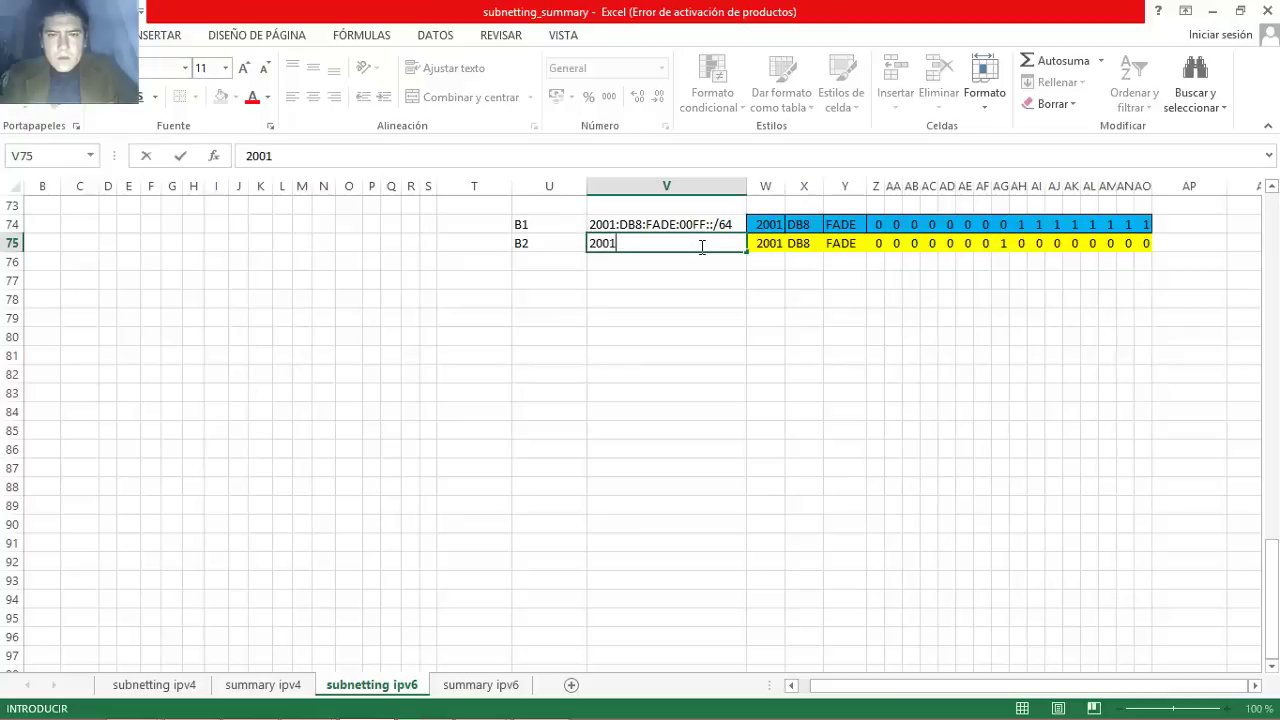
text(:DB8)
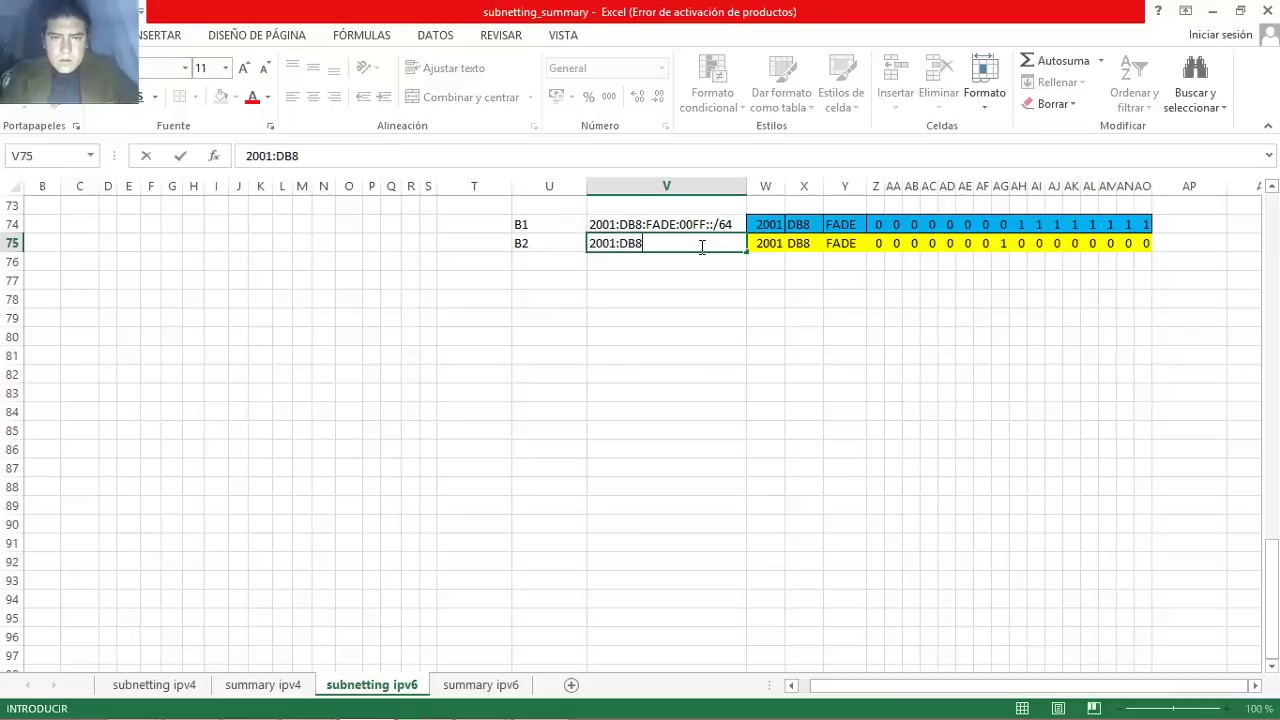
text(:FADE:)
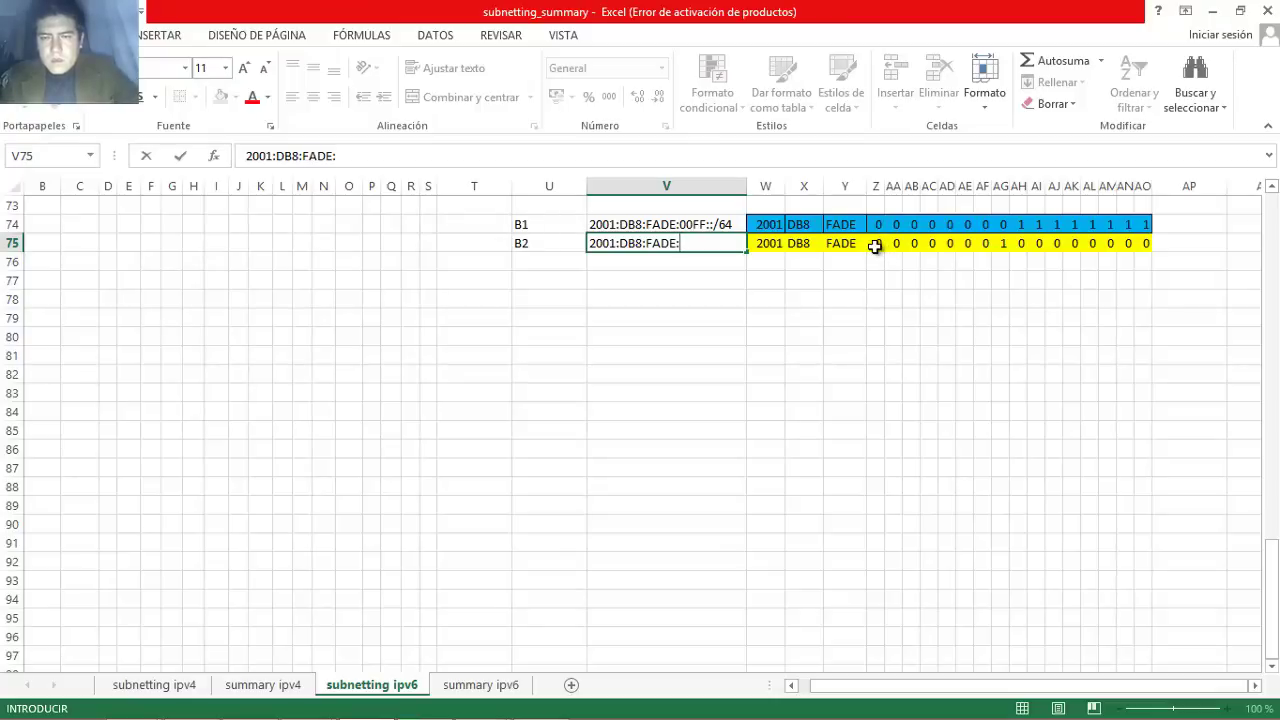
Work out the hexadecimal group from the B2 bits and complete V75 as 2001:DB8:FADE:0100::/64.
click(875, 246)
drag(885, 245, 1146, 244)
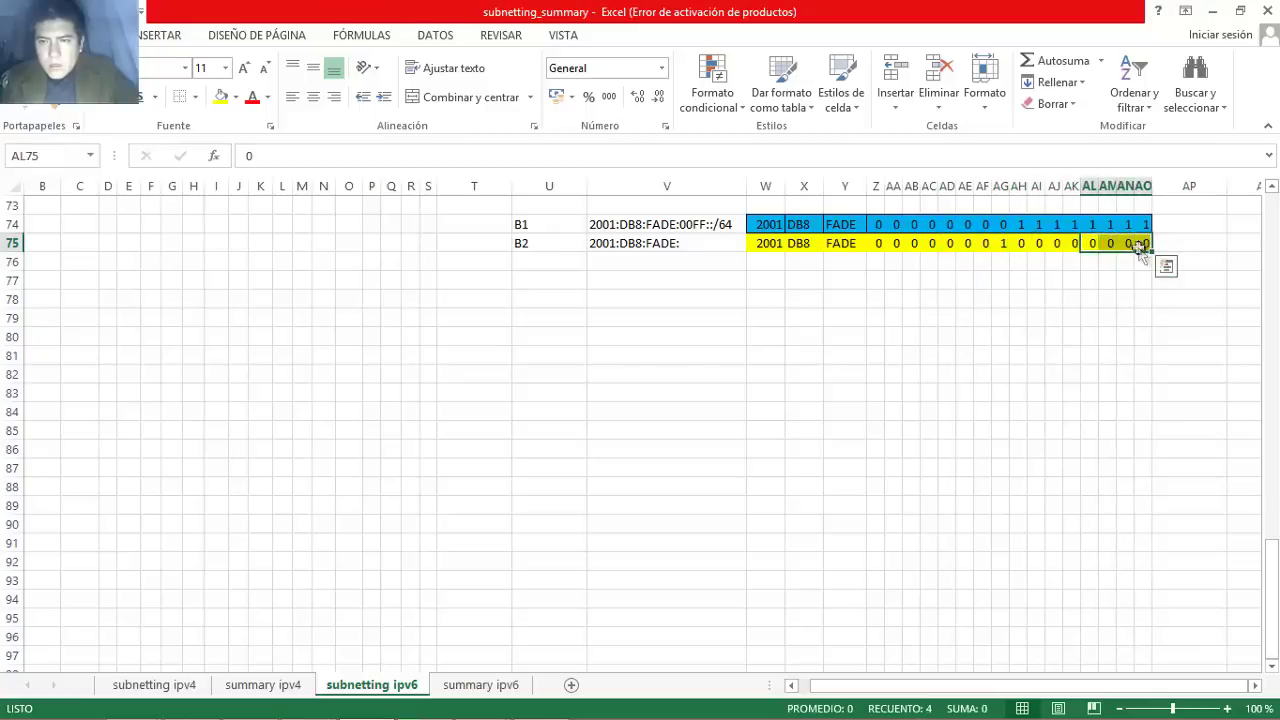
click(876, 245)
drag(876, 245, 1140, 244)
click(706, 249)
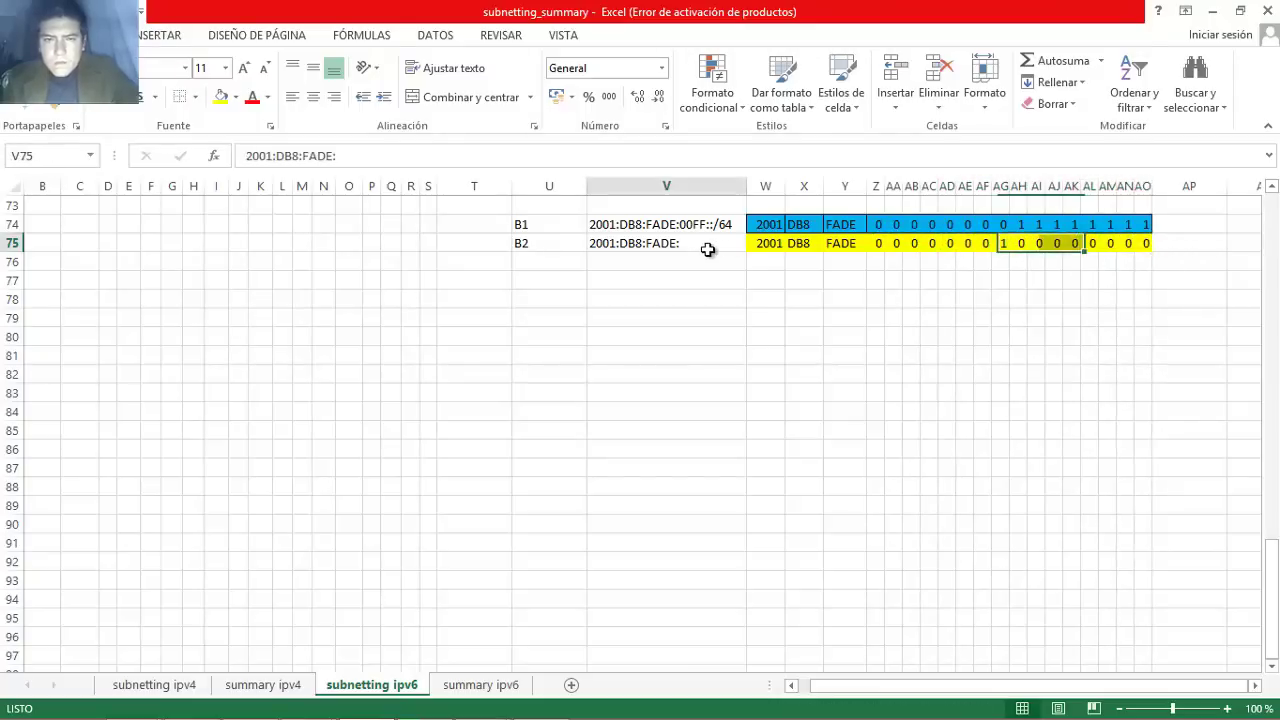
double_click(703, 244)
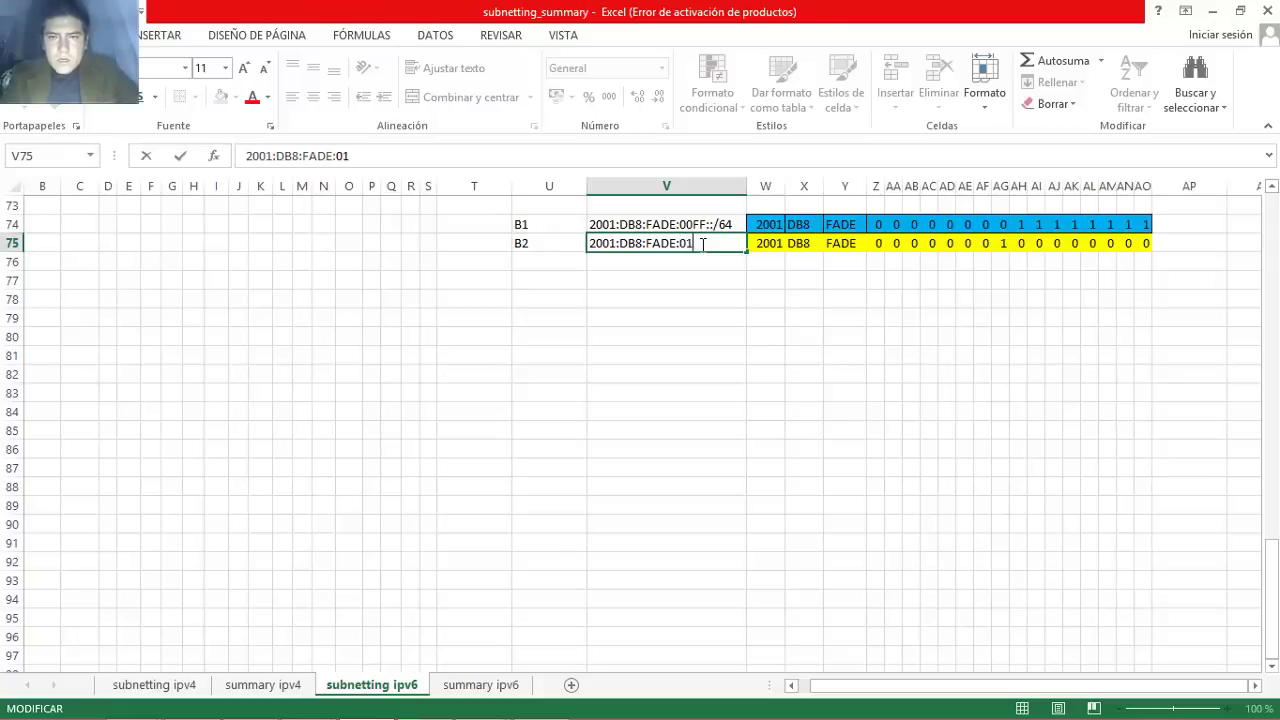
text(0100::/64)
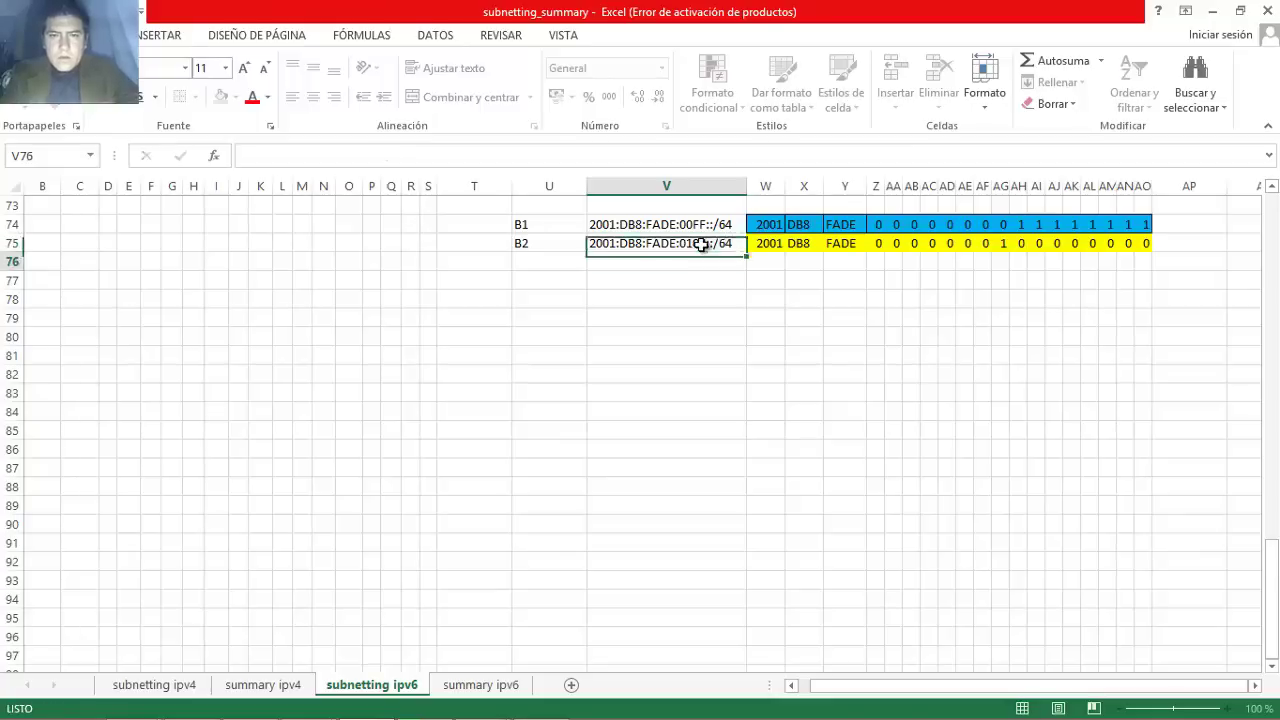
key(Return)
click(700, 243)
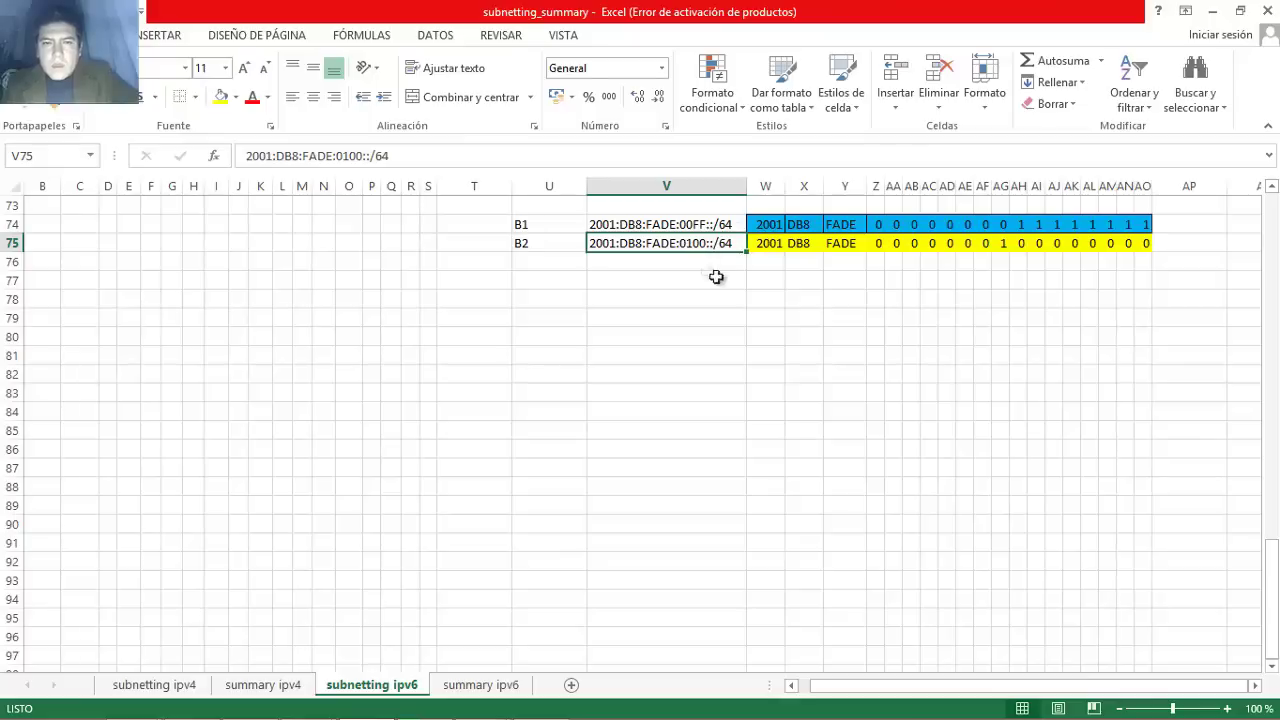
Switch to Packet Tracer and review the rule for assigning first IP addresses to router interfaces, checking Branch-A's LAN A1 port in the topology.
mouse_move(480, 705)
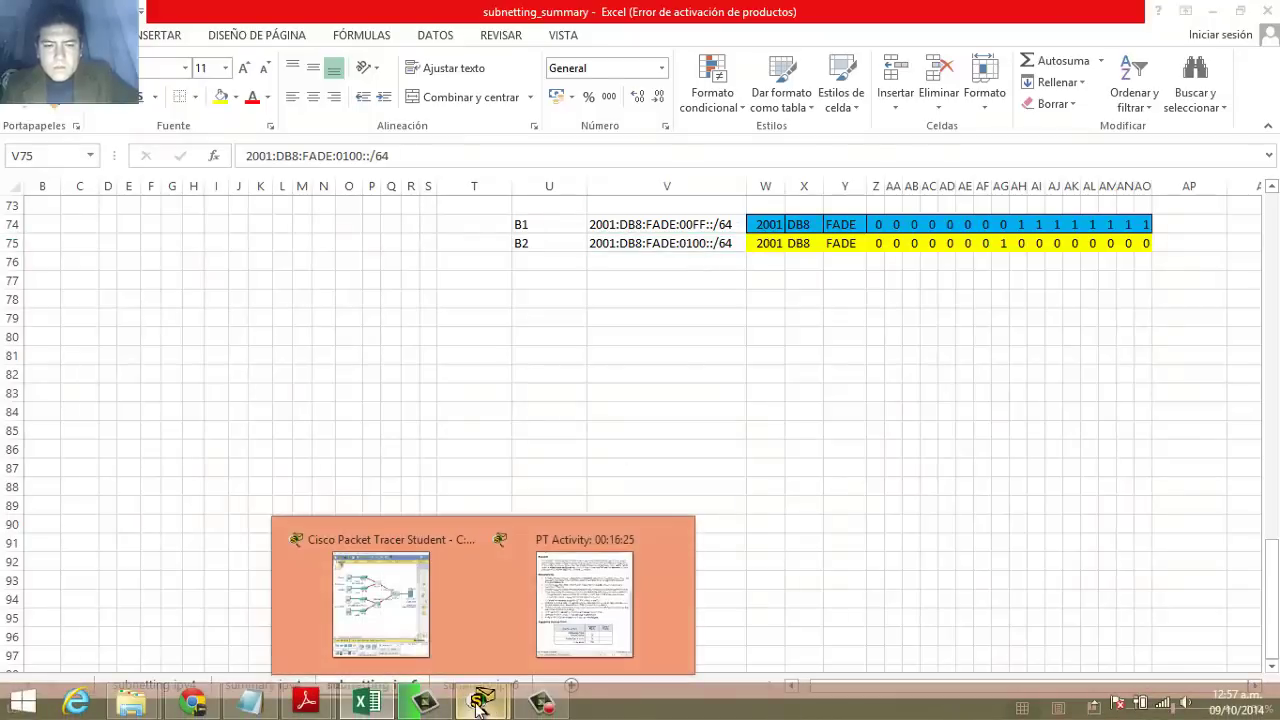
click(555, 598)
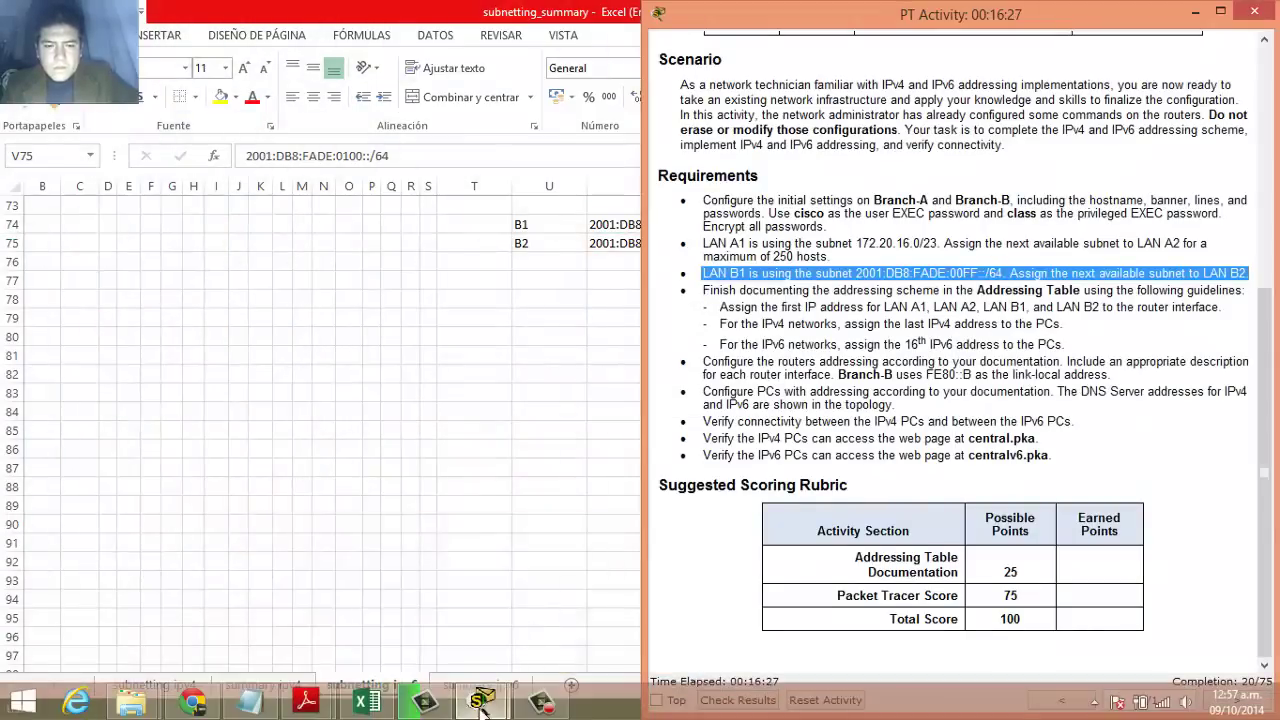
mouse_move(480, 705)
click(400, 620)
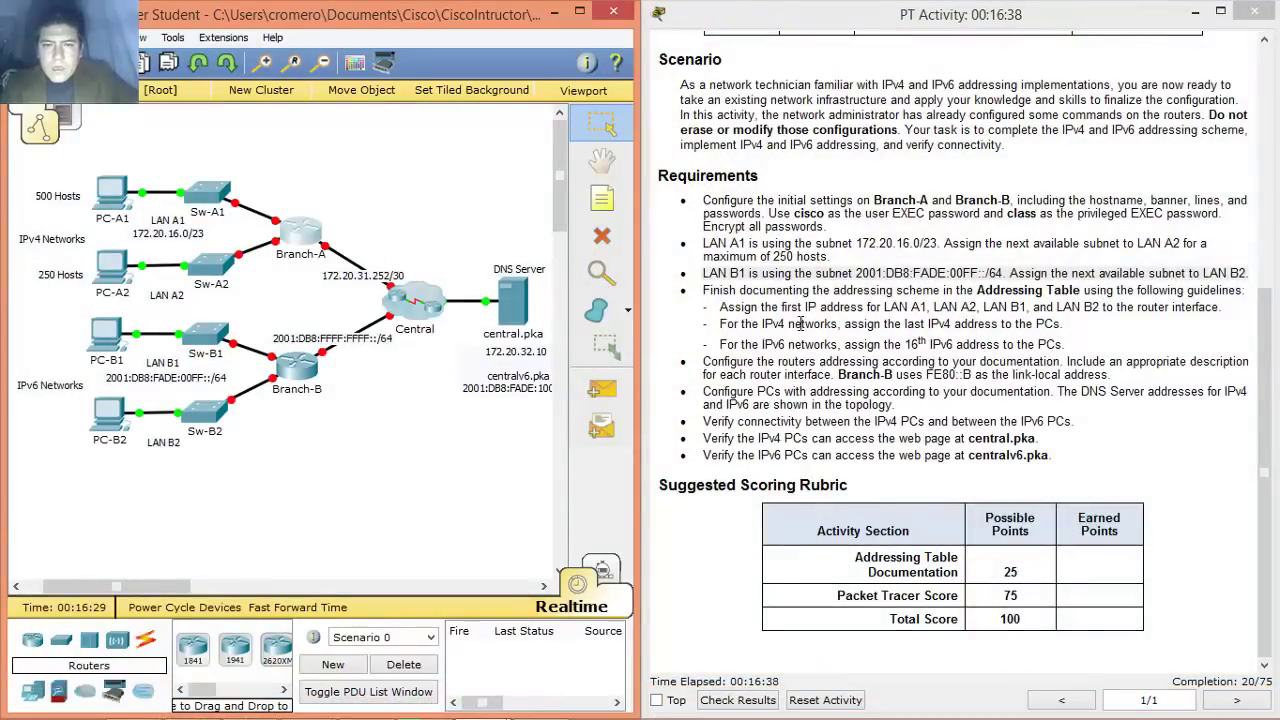
drag(722, 307, 1245, 311)
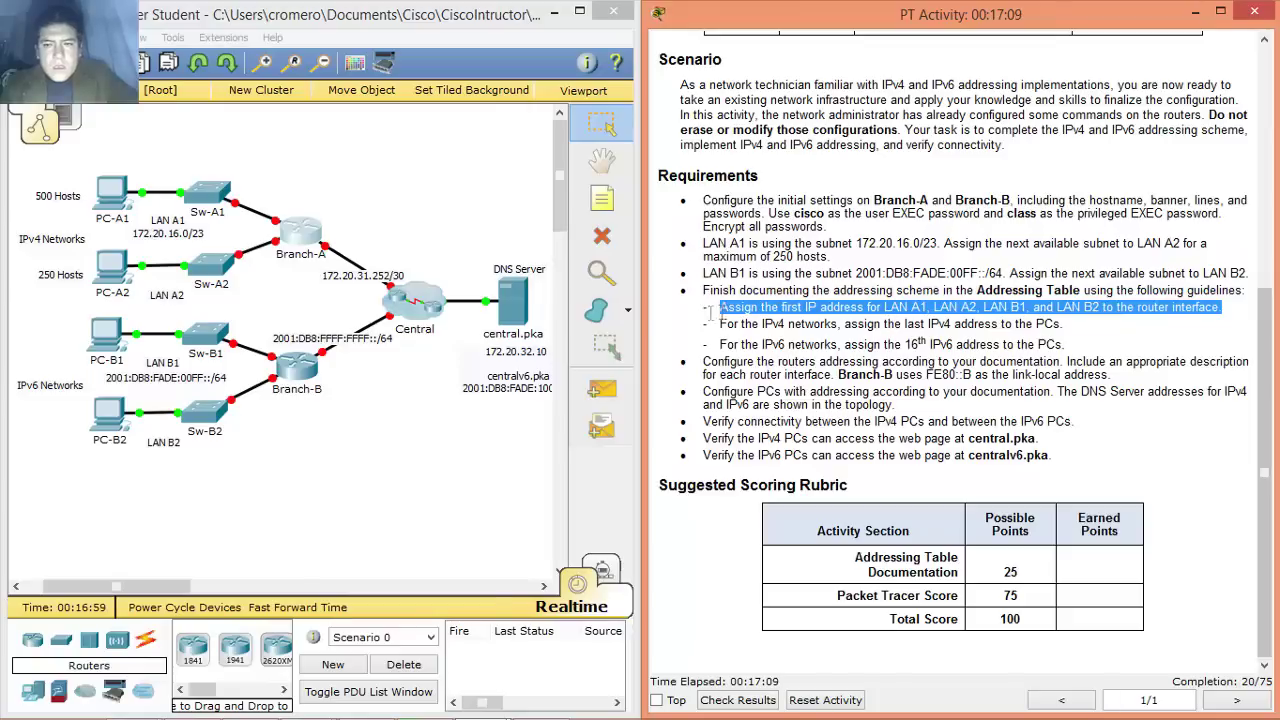
click(298, 192)
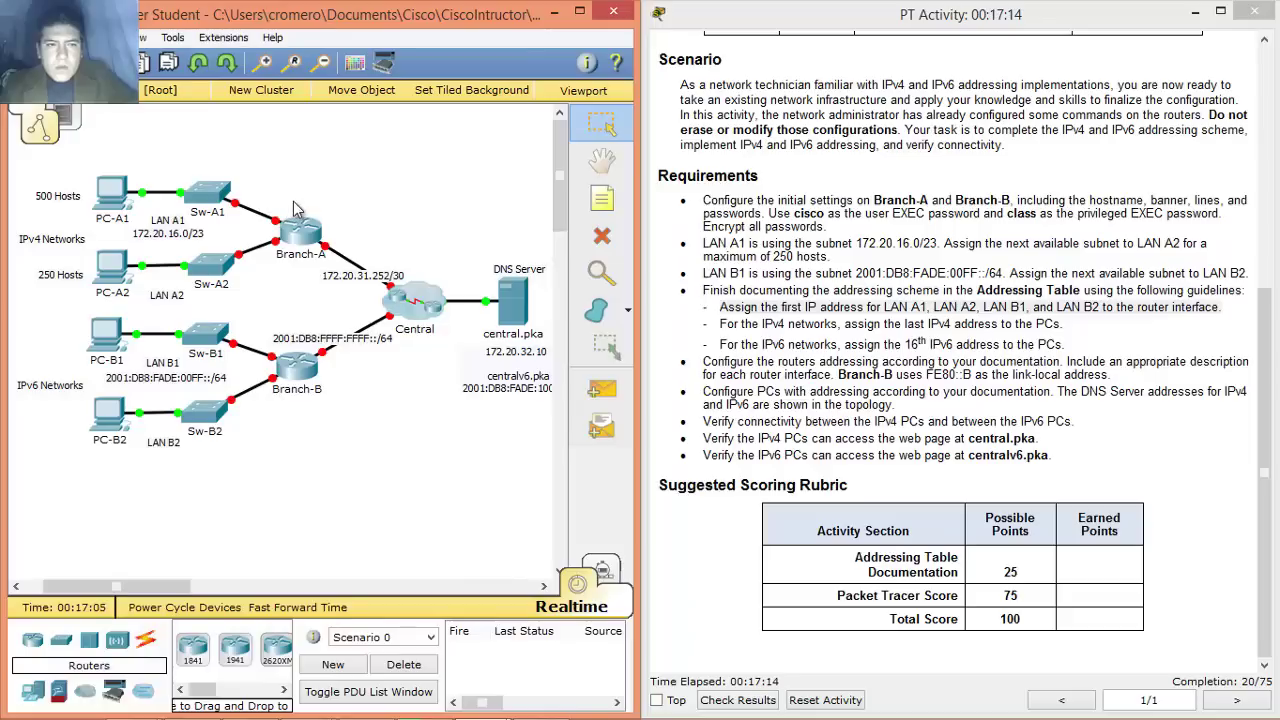
mouse_move(278, 229)
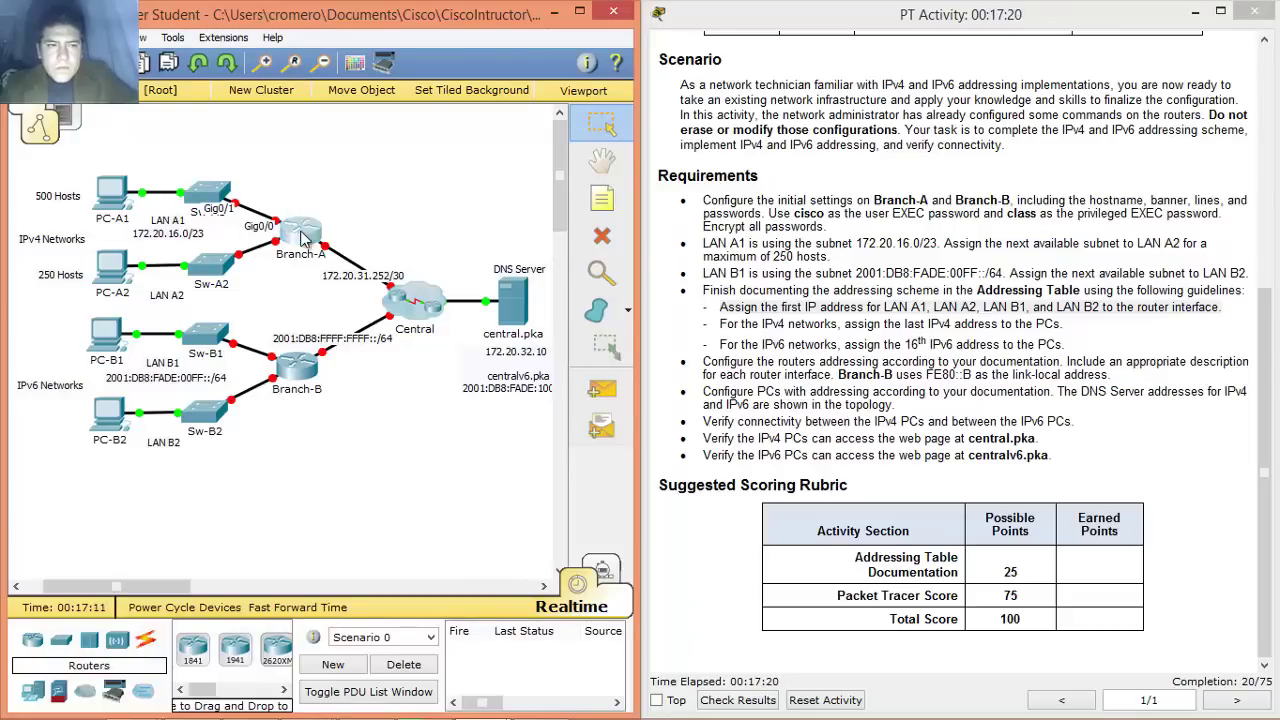
Open the Branch-A command line and show the A1 and A2 address table of Excel's subnetting ipv4 sheet beside it.
click(298, 231)
drag(517, 124, 177, 83)
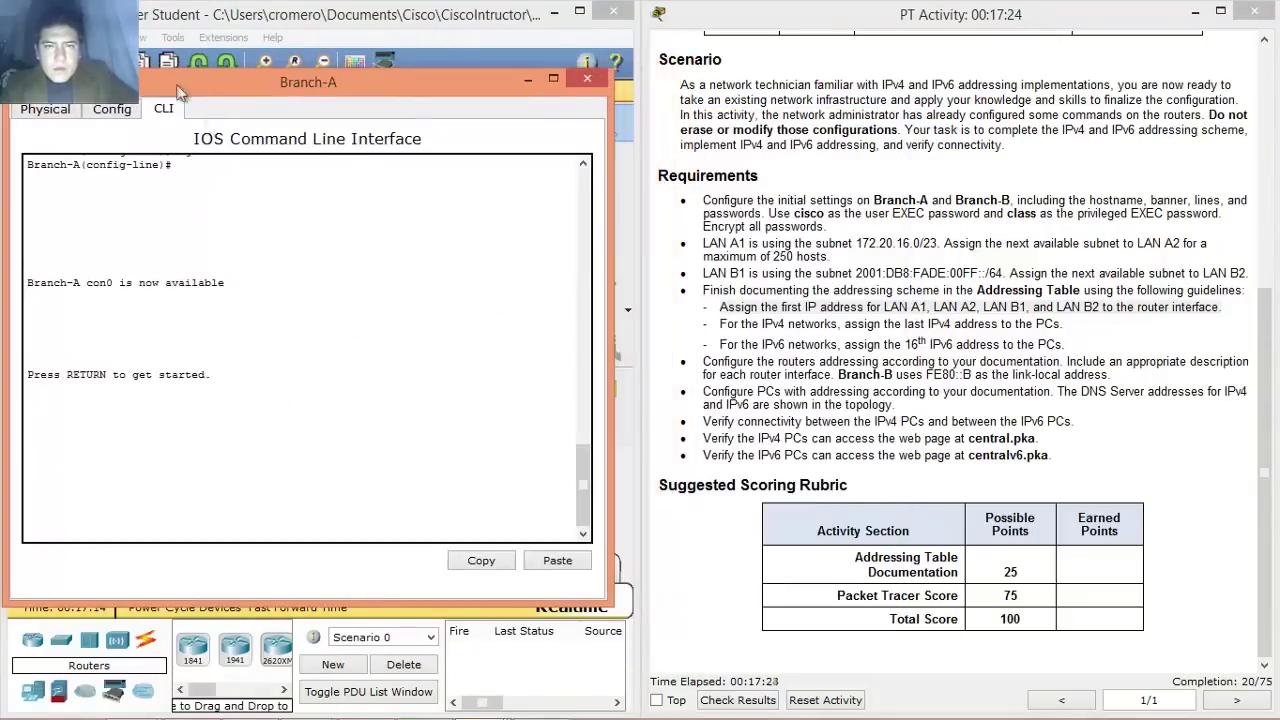
key(alt+Tab)
drag(1060, 686, 1223, 684)
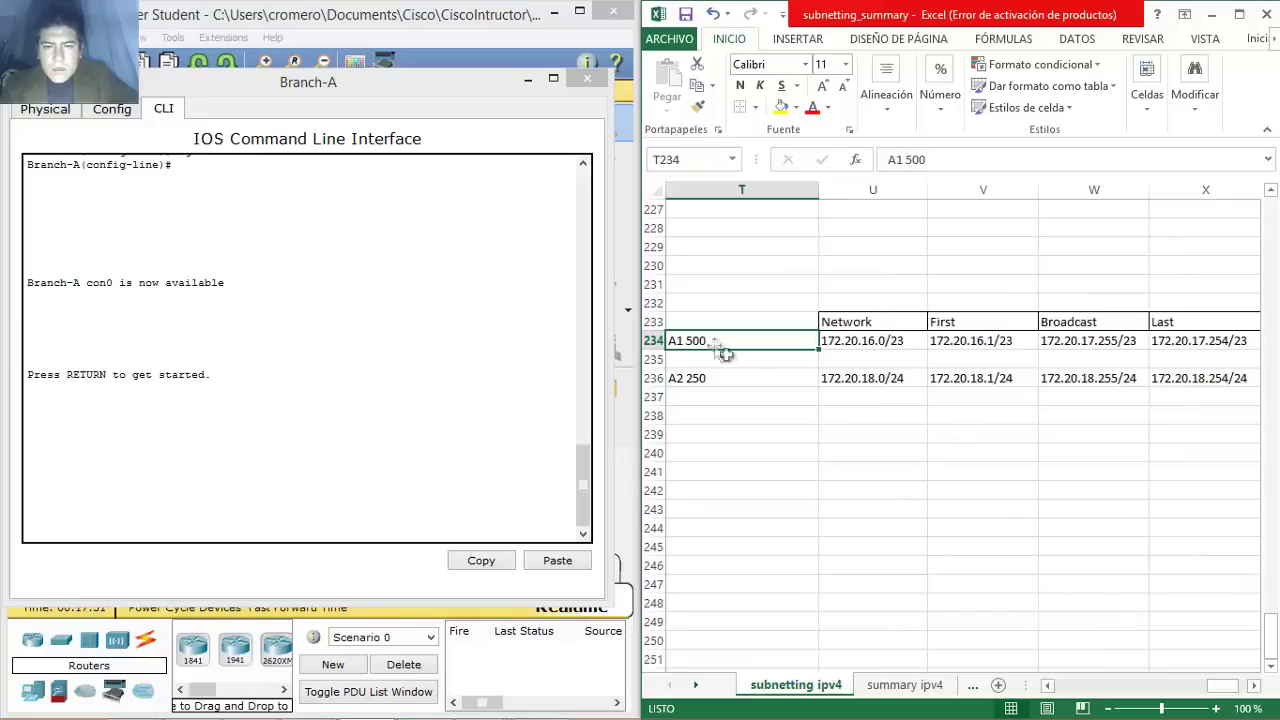
Try to log in to the Branch-A console with the user access password.
click(410, 432)
key(Return)
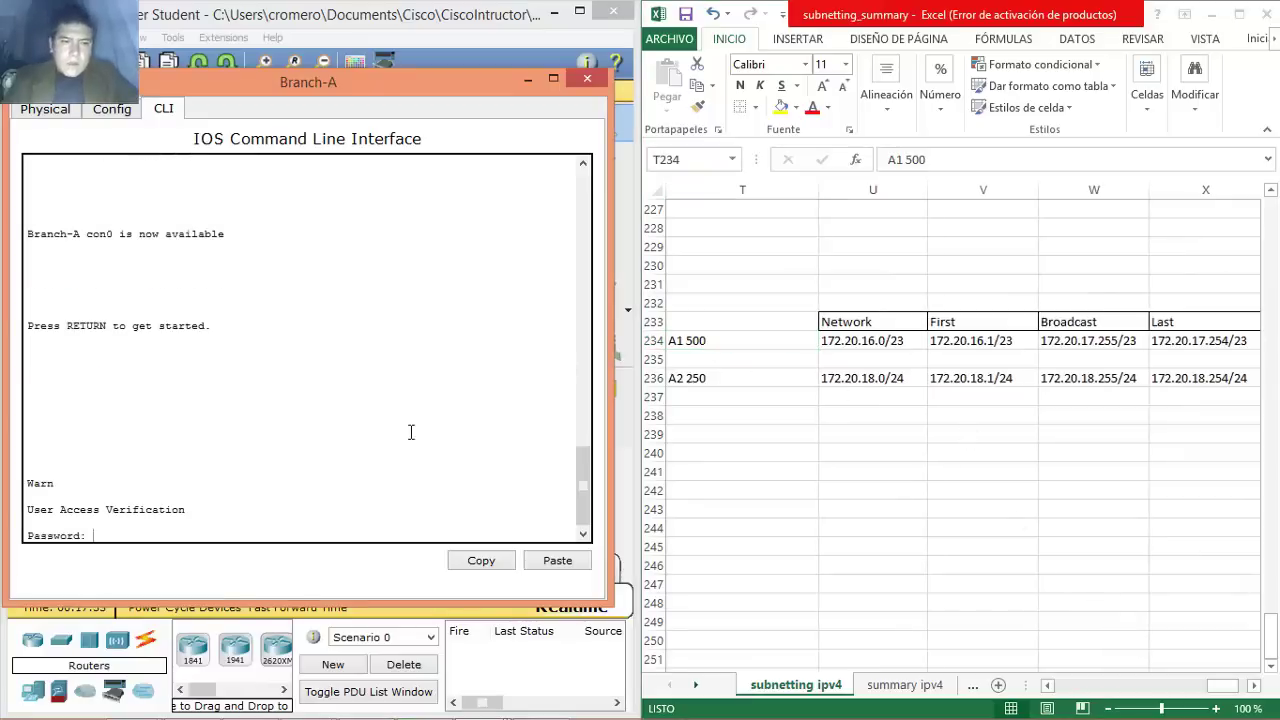
key(Return)
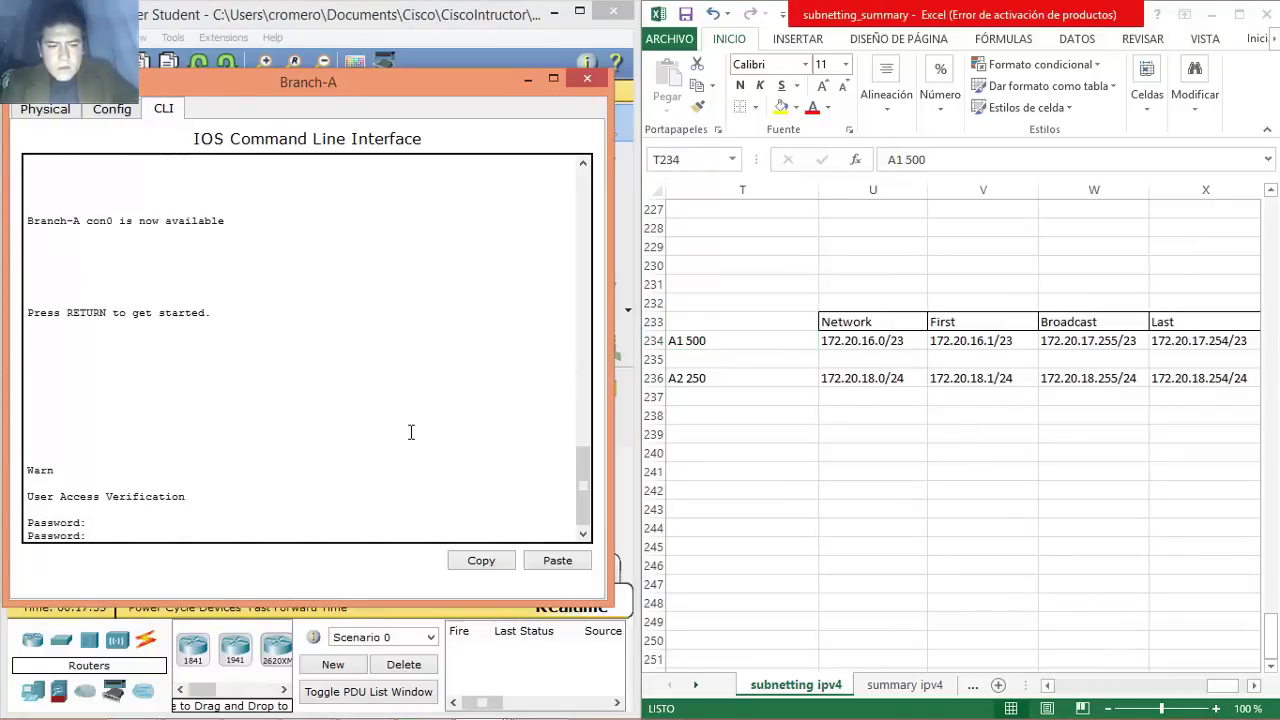
key(Return)
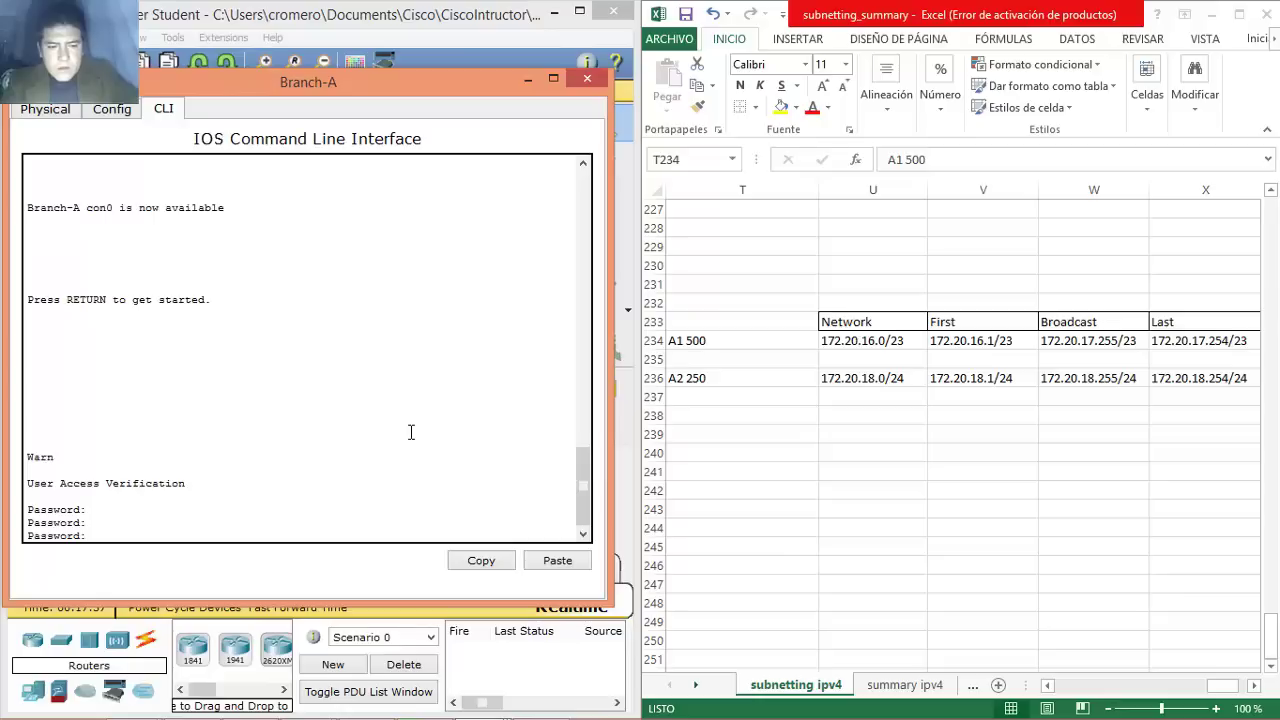
key(Return)
Log in to the Branch-A console with the user access password and enter privileged EXEC mode with the enable password.
key(Return)
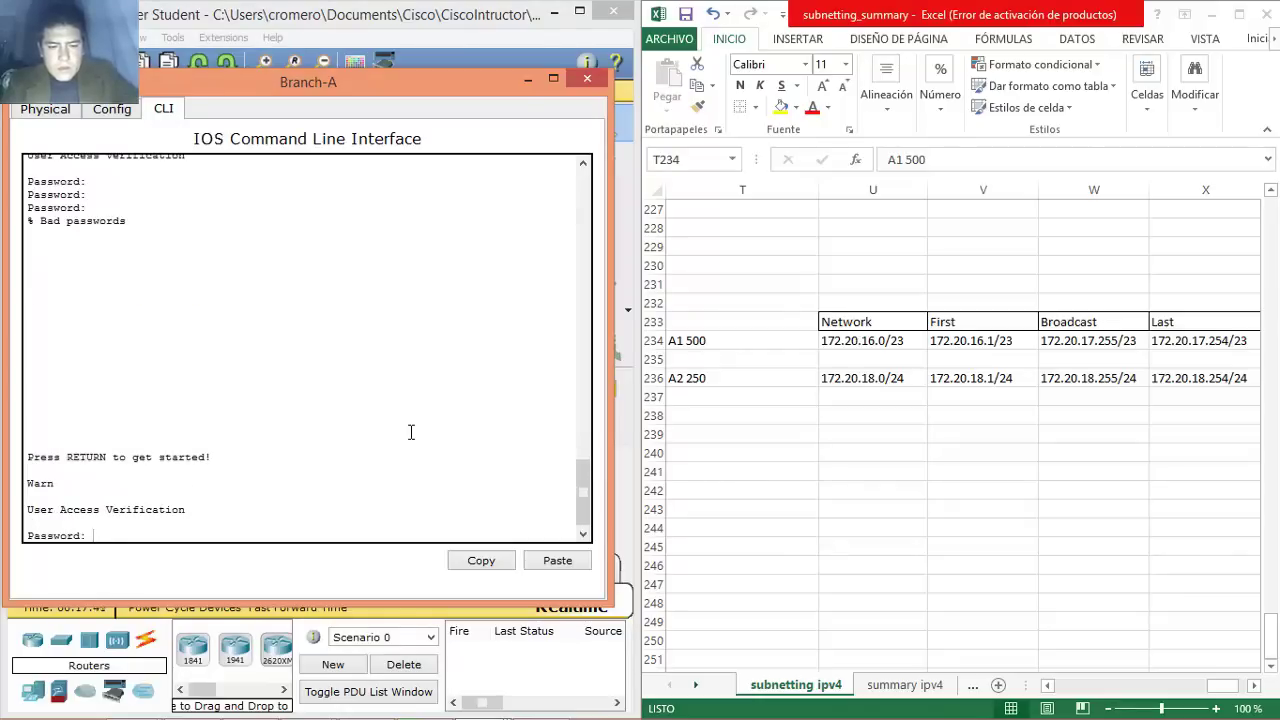
key(Return)
text(en)
key(Return)
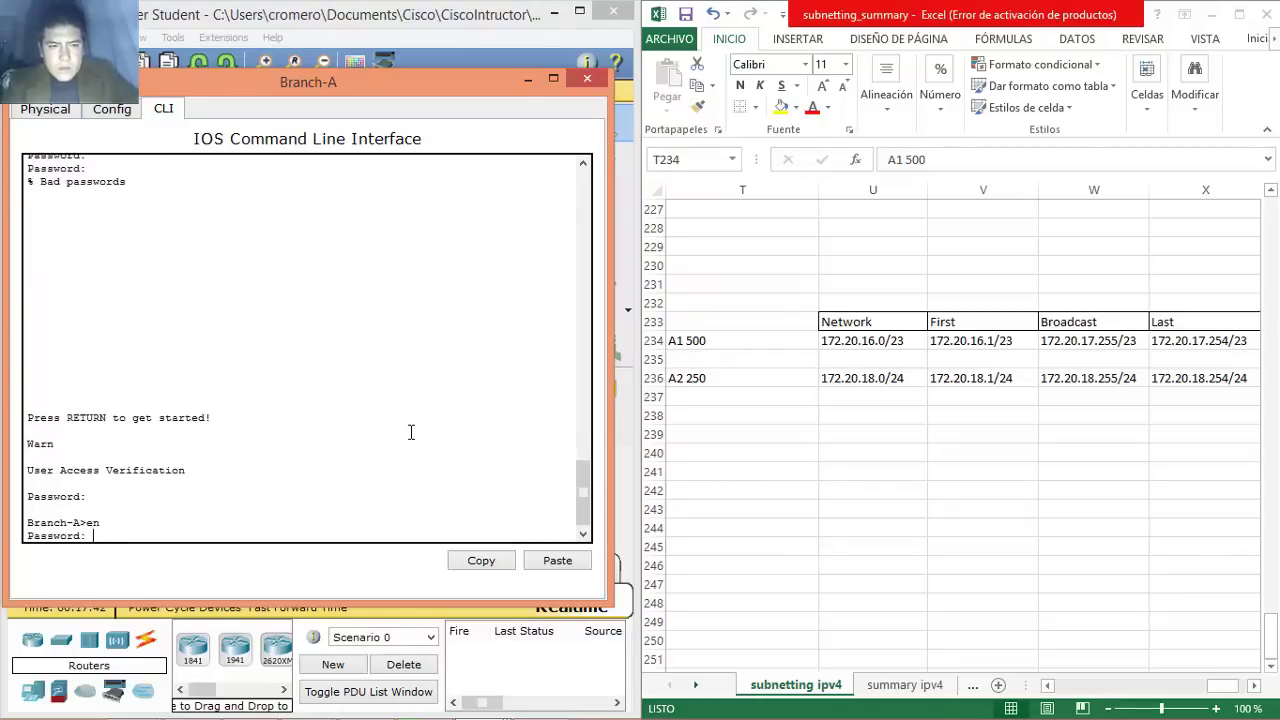
key(Return)
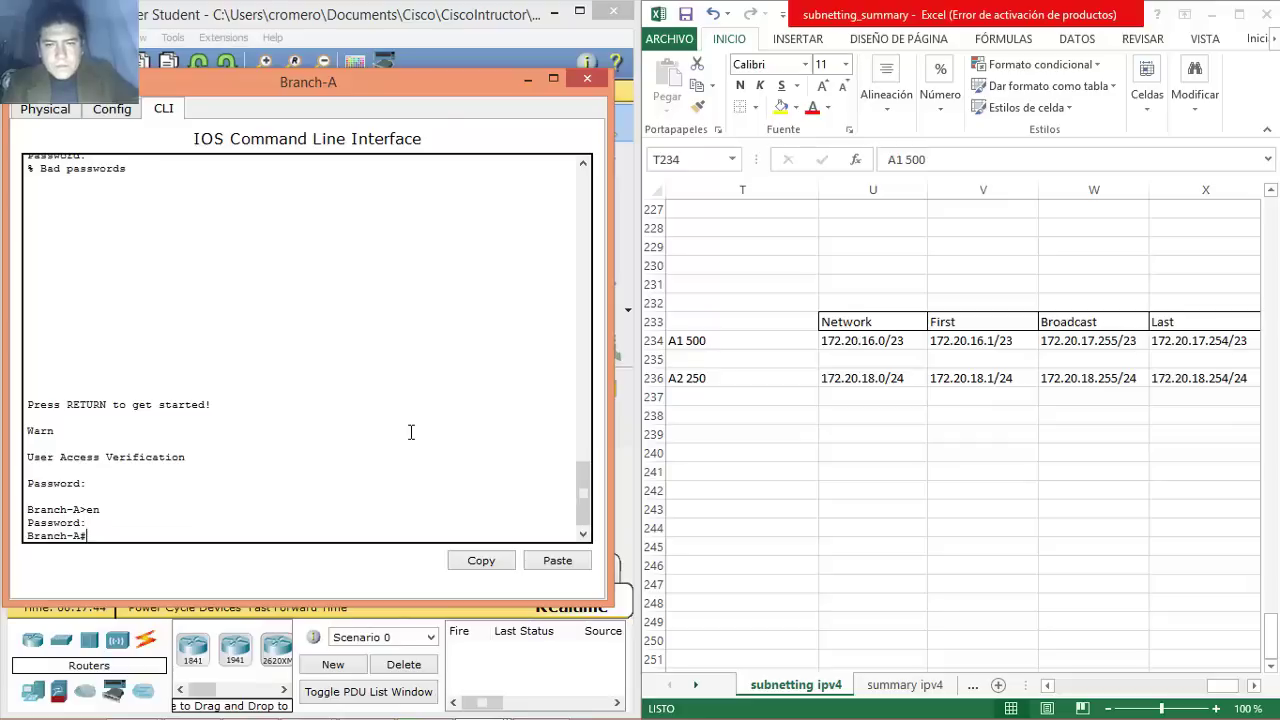
Enter global configuration mode on Branch-A with conf t and open interface g0/0 for configuration.
text(conf)
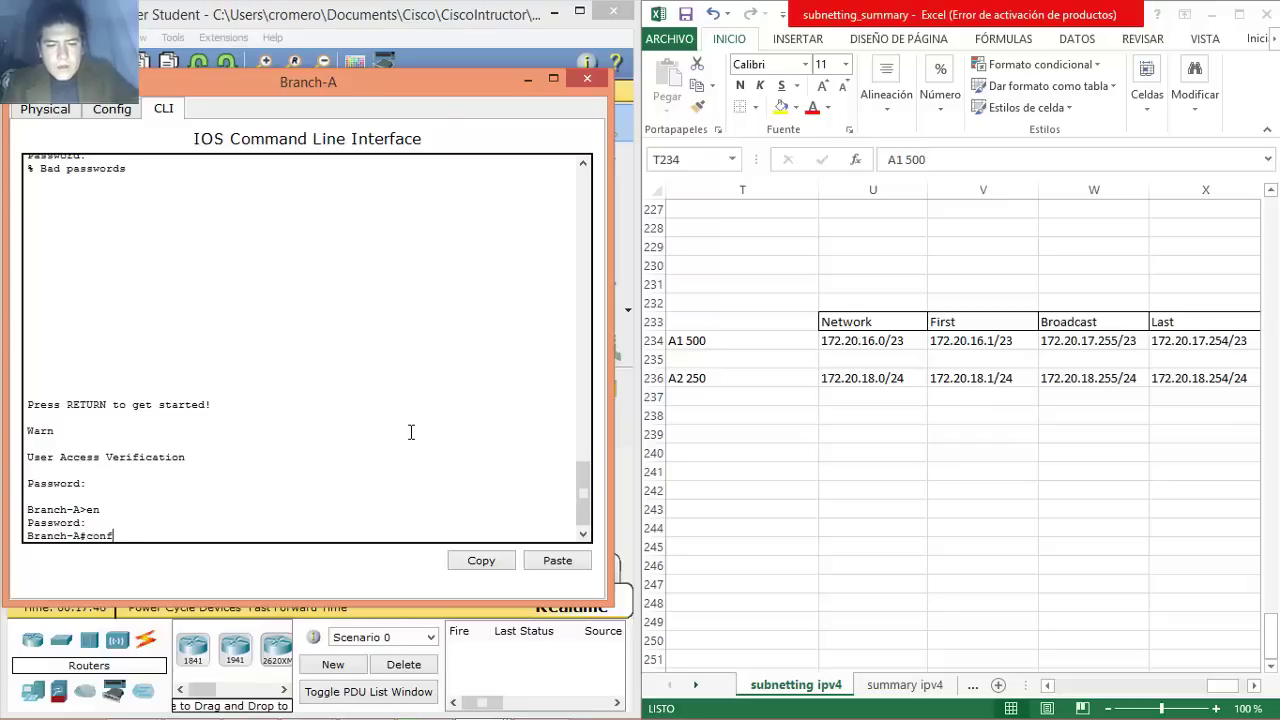
text( t)
key(Return)
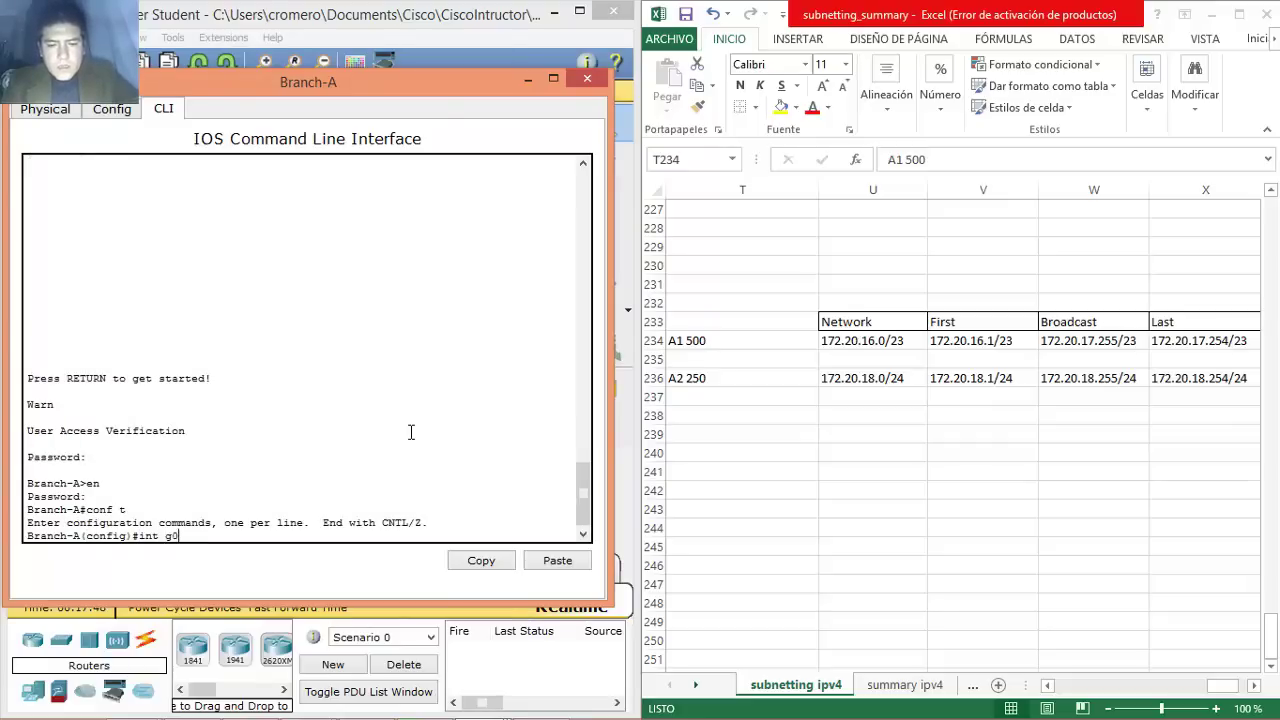
key(Return)
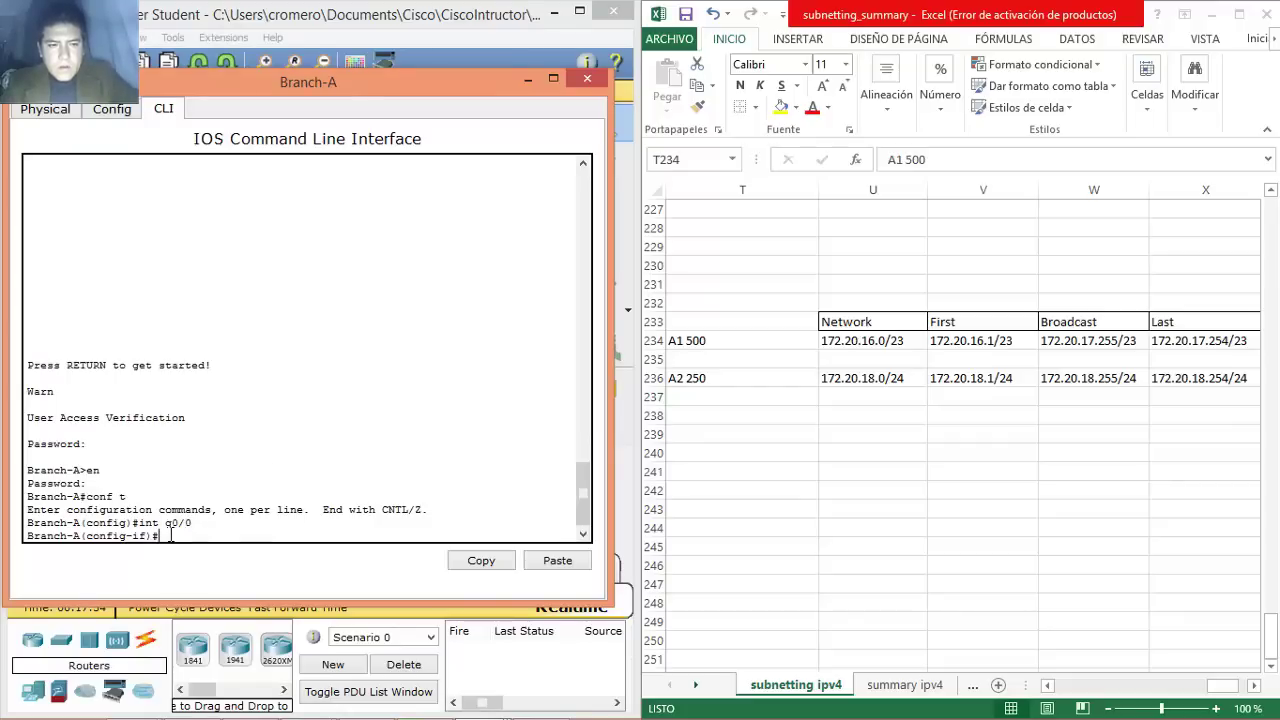
Look up LAN A1's first host address in cell V234 of the Excel sheet.
click(975, 345)
click(990, 341)
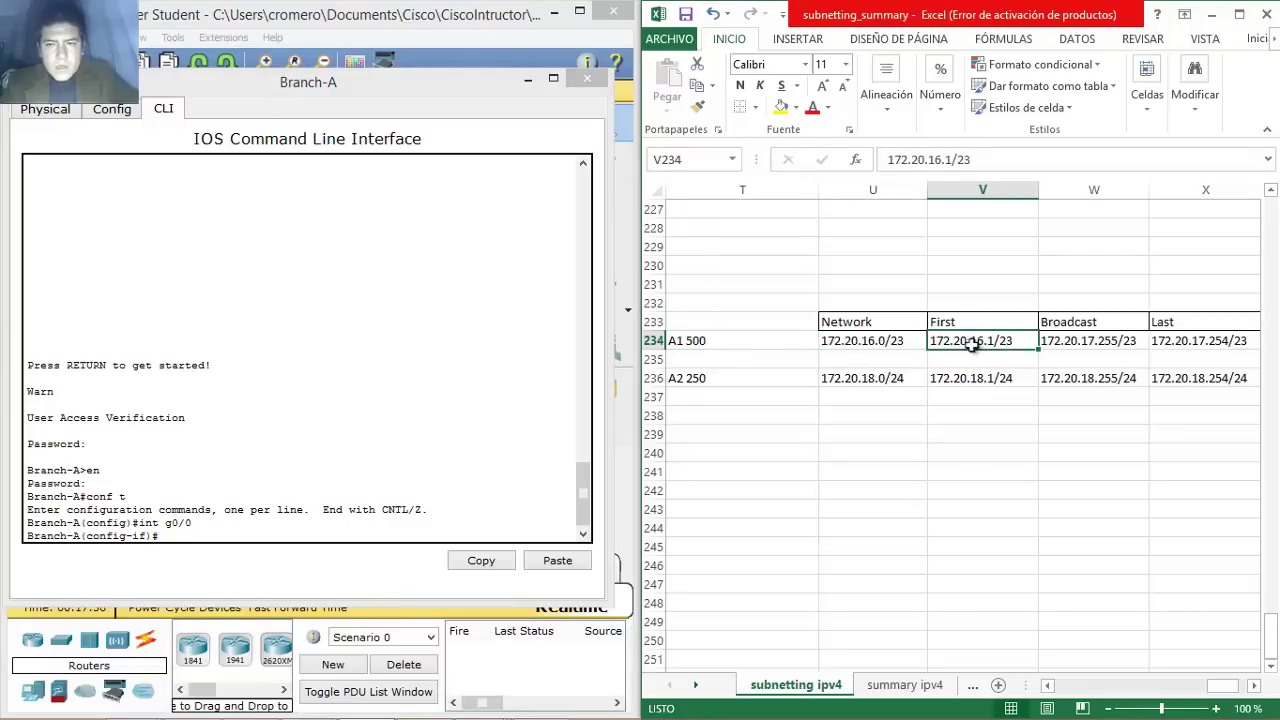